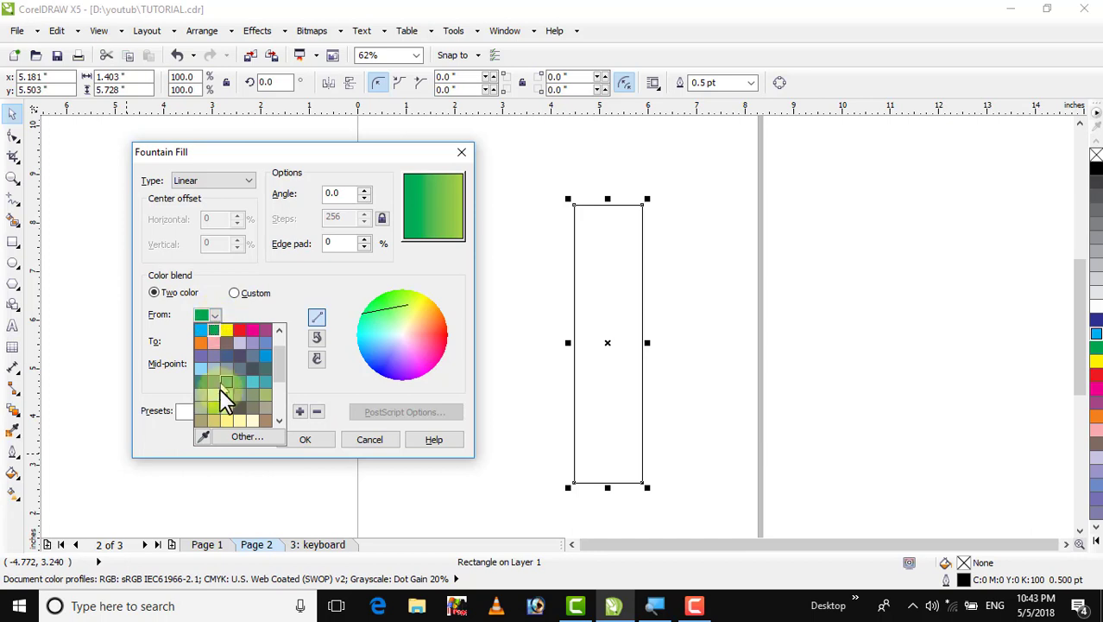
Darken the fountain fill's start colour by adjusting its K value in the CMYK colour model
left_click(240, 437)
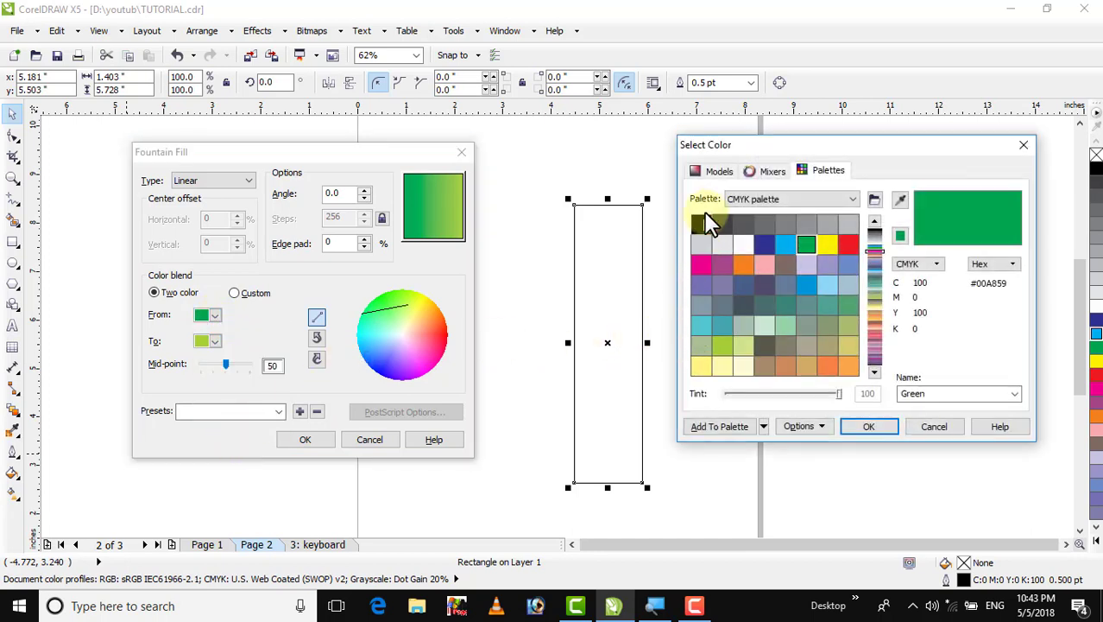
left_click(715, 171)
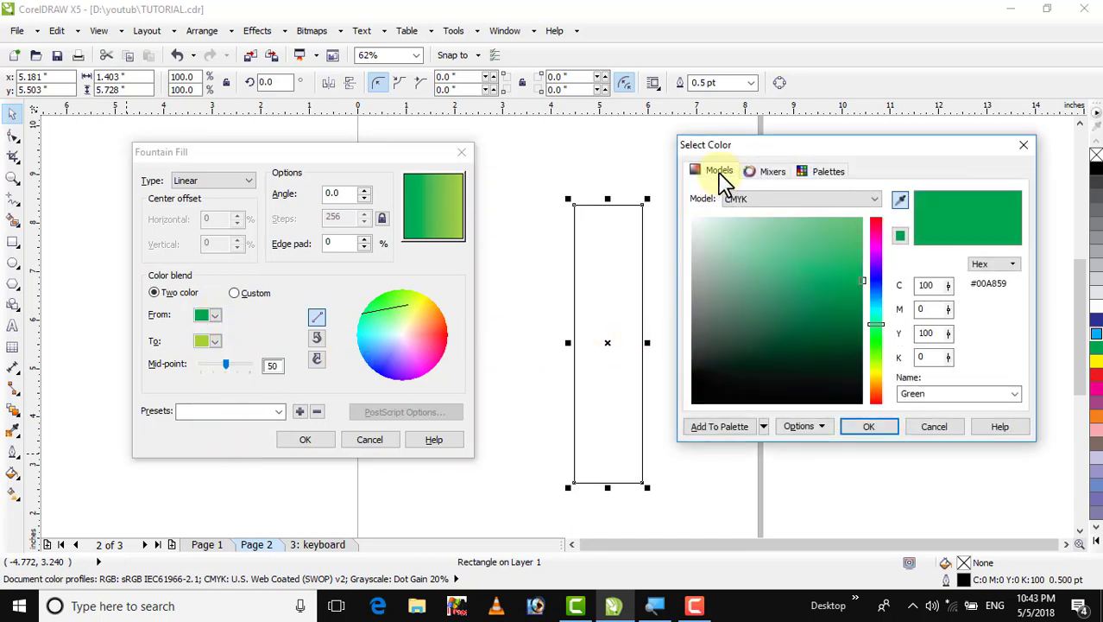
double_click(935, 356)
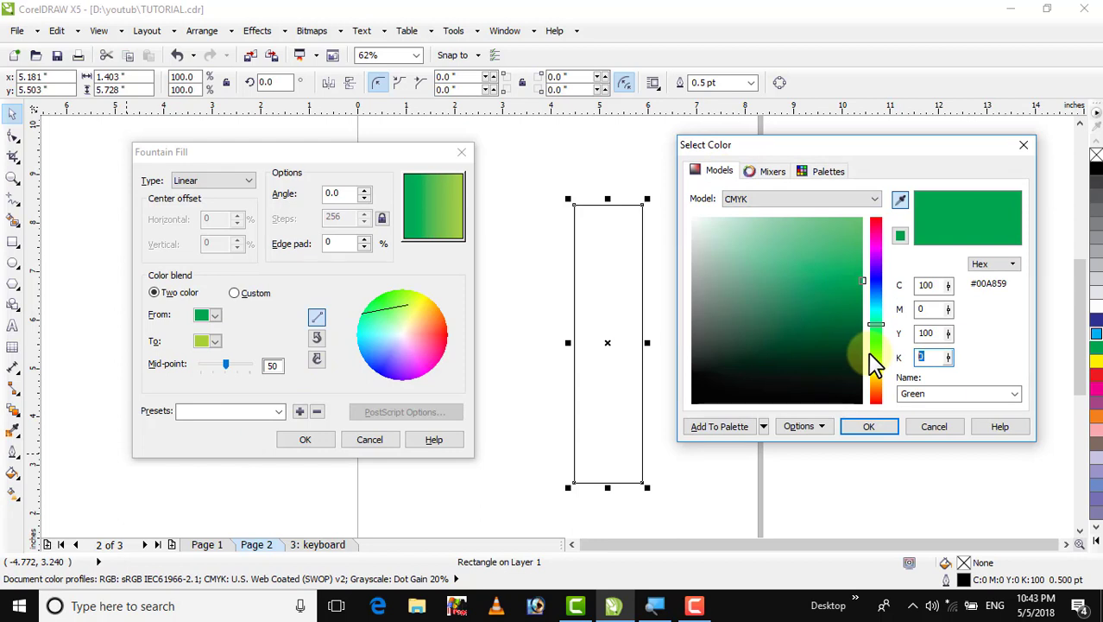
left_click(868, 429)
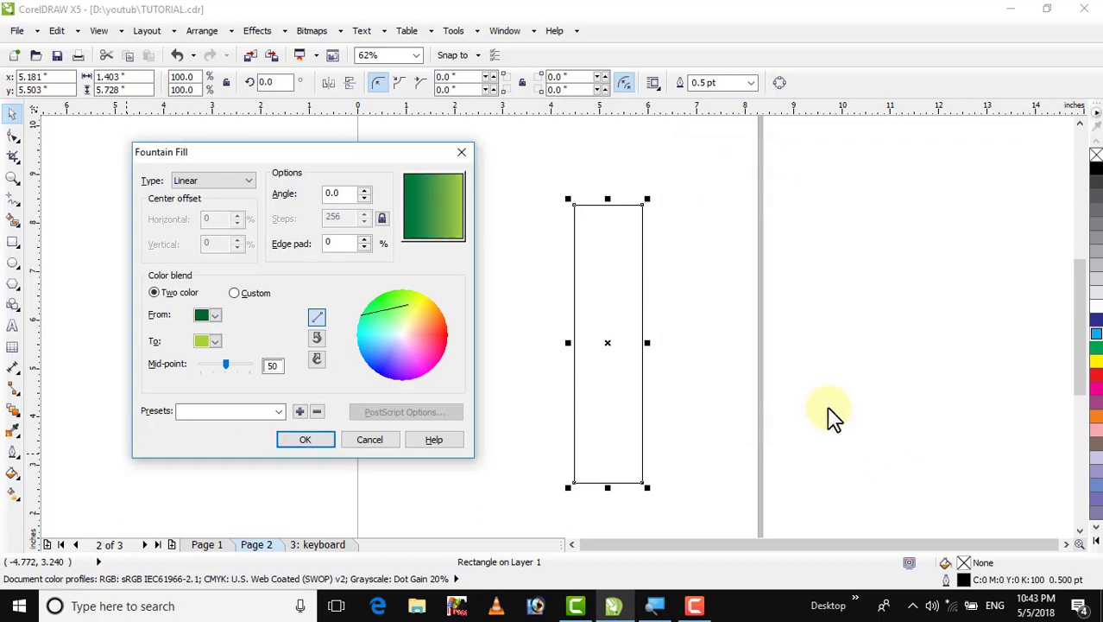
Unlock the fountain steps, set them to 3, and apply the fill to the rectangle
left_click(381, 219)
left_click_drag(354, 217, 311, 221)
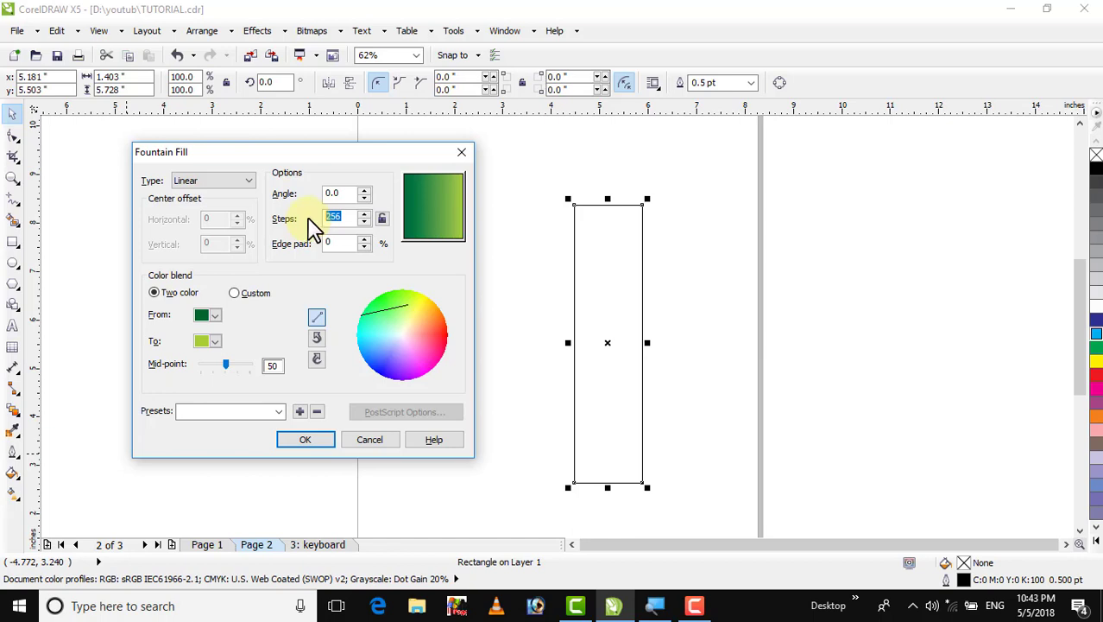
type("3")
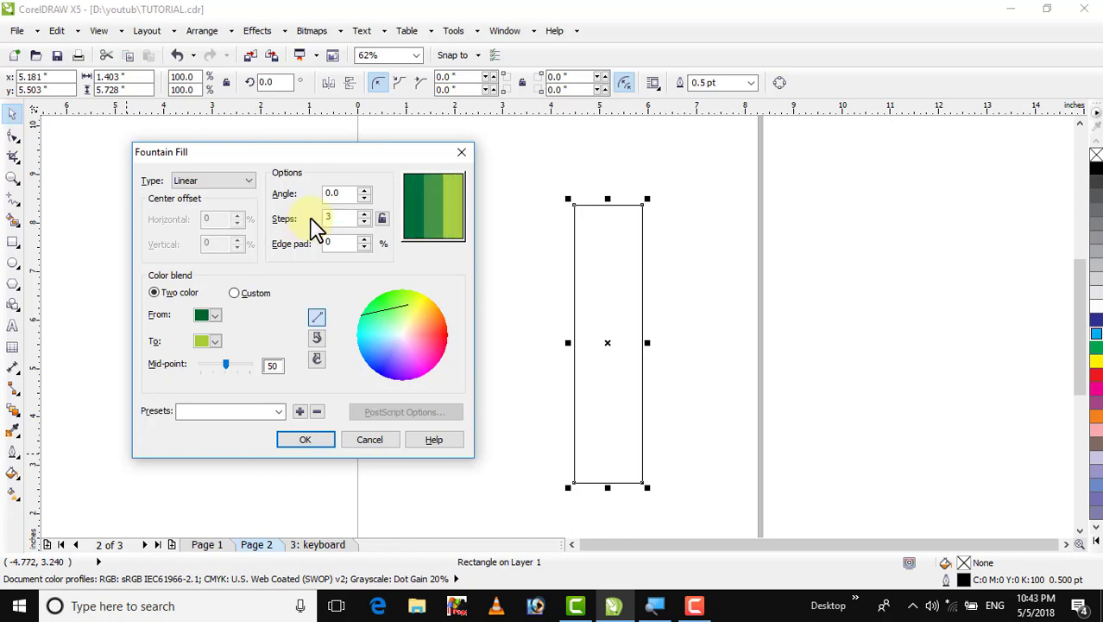
left_click(304, 442)
left_click(462, 309)
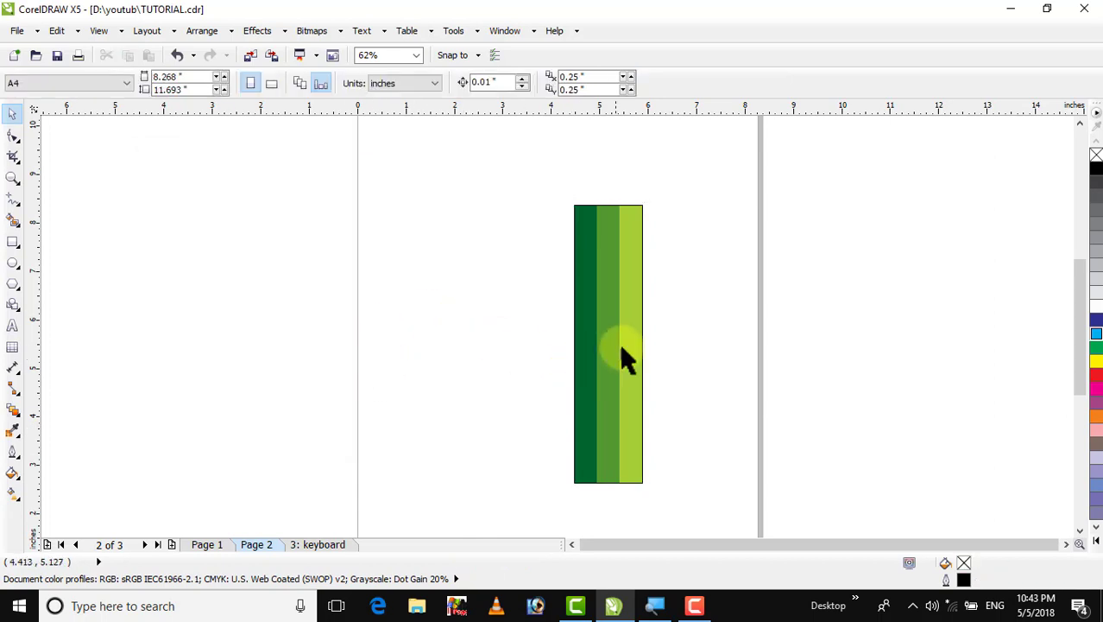
Shift the striped rectangle right and create a short copy about 1.25 in tall above it
left_click_drag(622, 350, 656, 349)
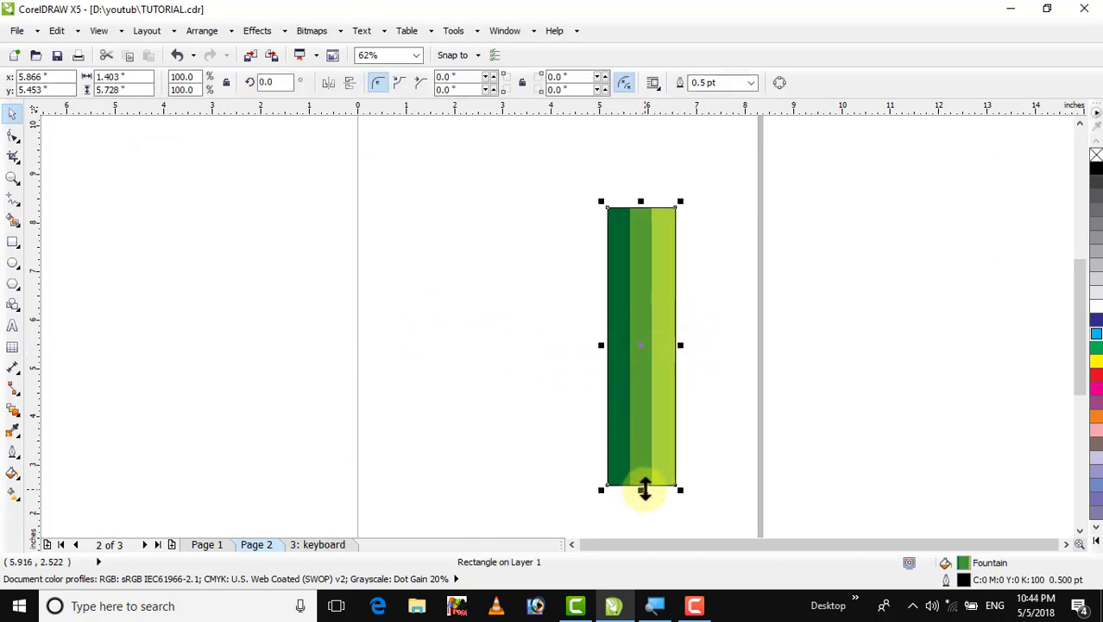
left_click_drag(646, 490, 647, 154)
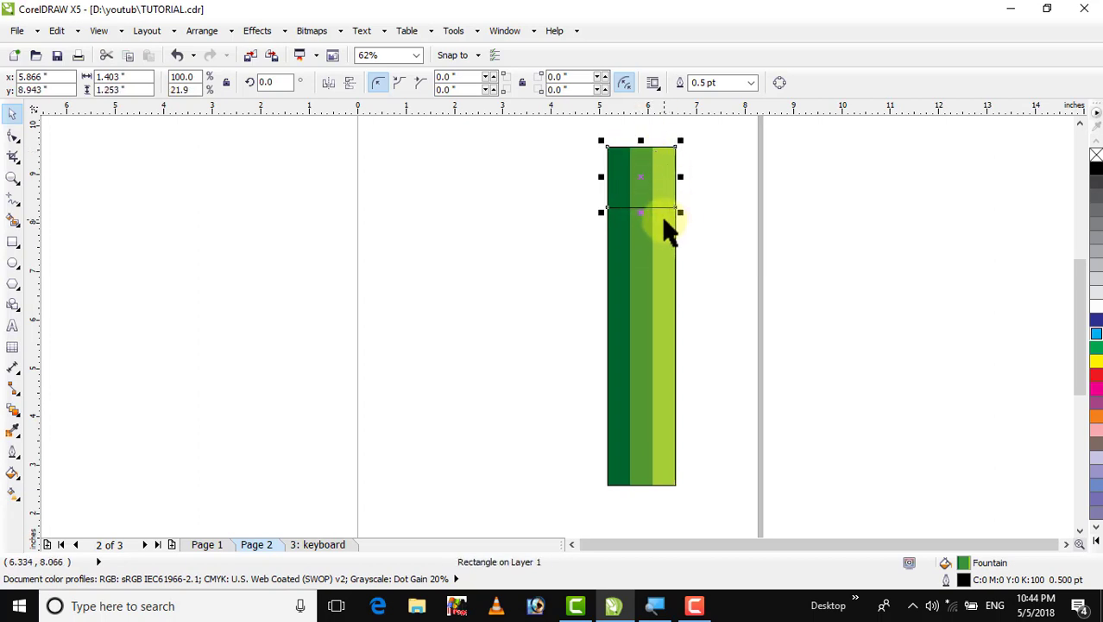
left_click(773, 224)
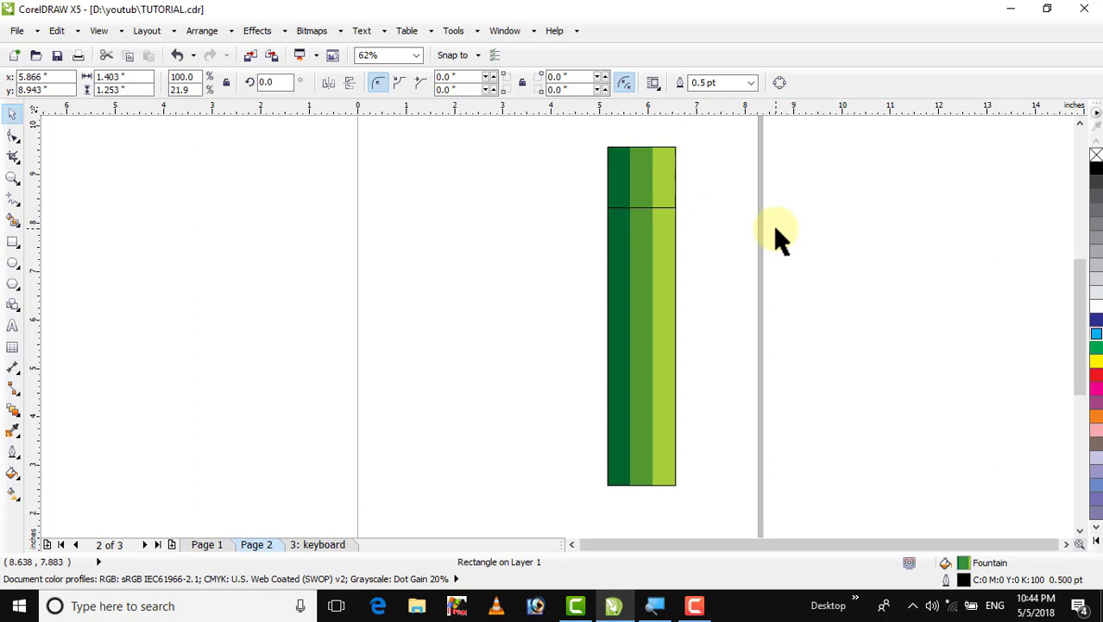
Fill the short top rectangle with pale yellow
left_click(633, 190)
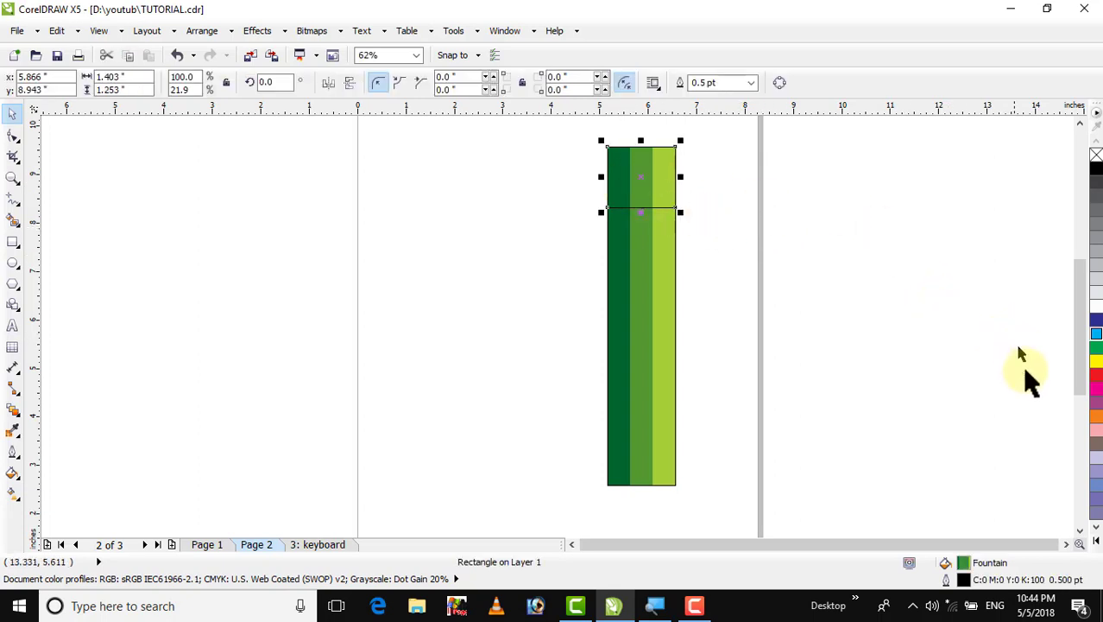
left_click(1097, 543)
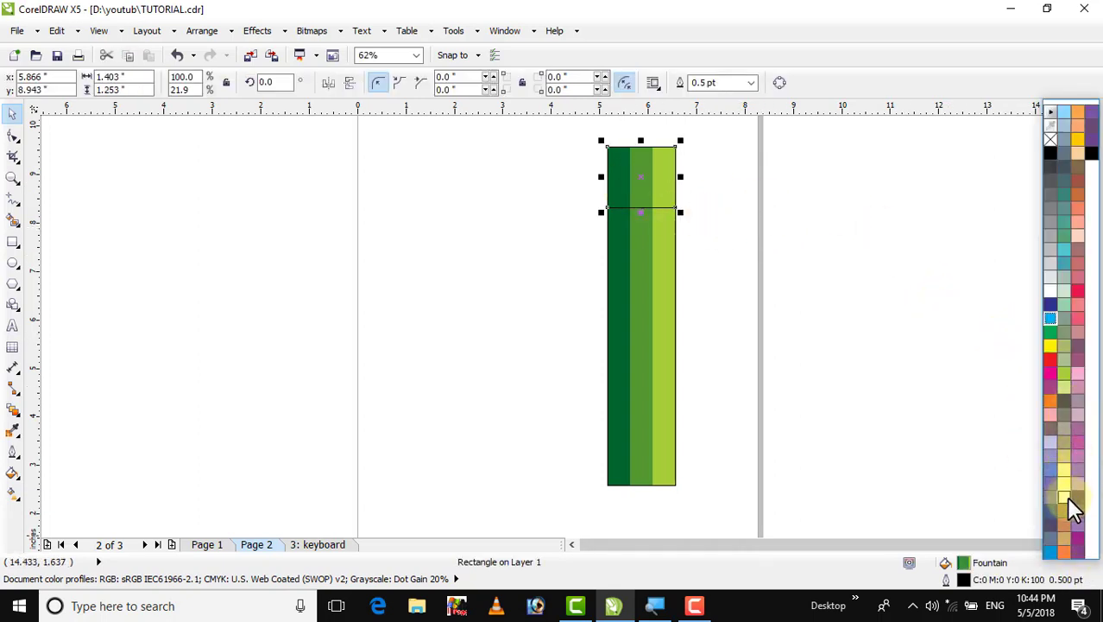
left_click(1064, 472)
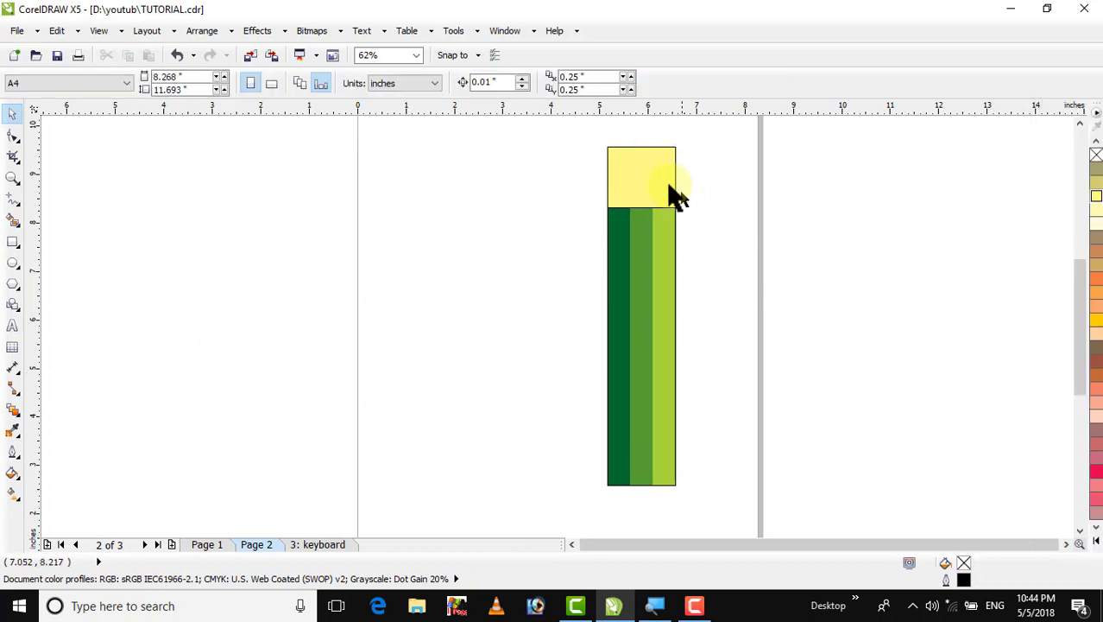
Stretch the yellow top rectangle upward to about 1.57 in tall
double_click(1079, 123)
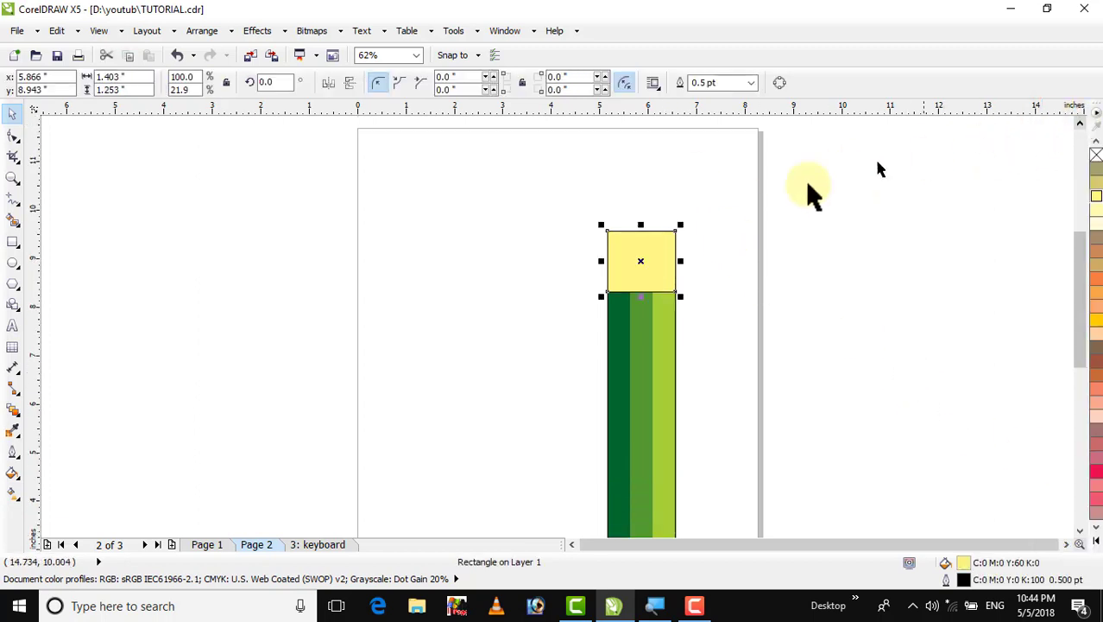
left_click(795, 193)
left_click(643, 242)
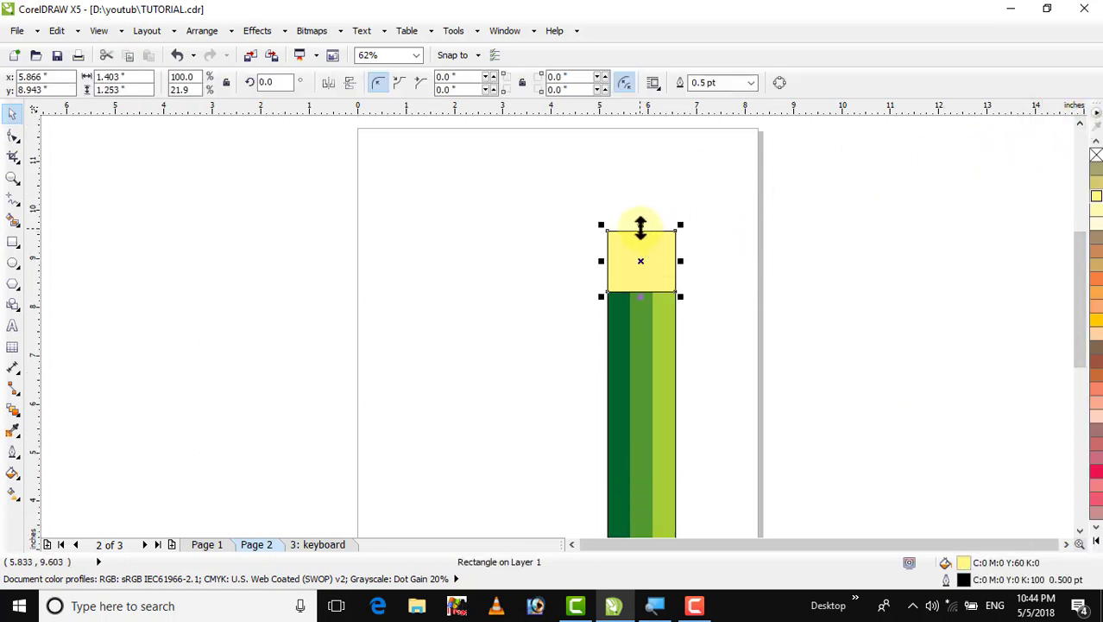
left_click_drag(641, 226, 640, 208)
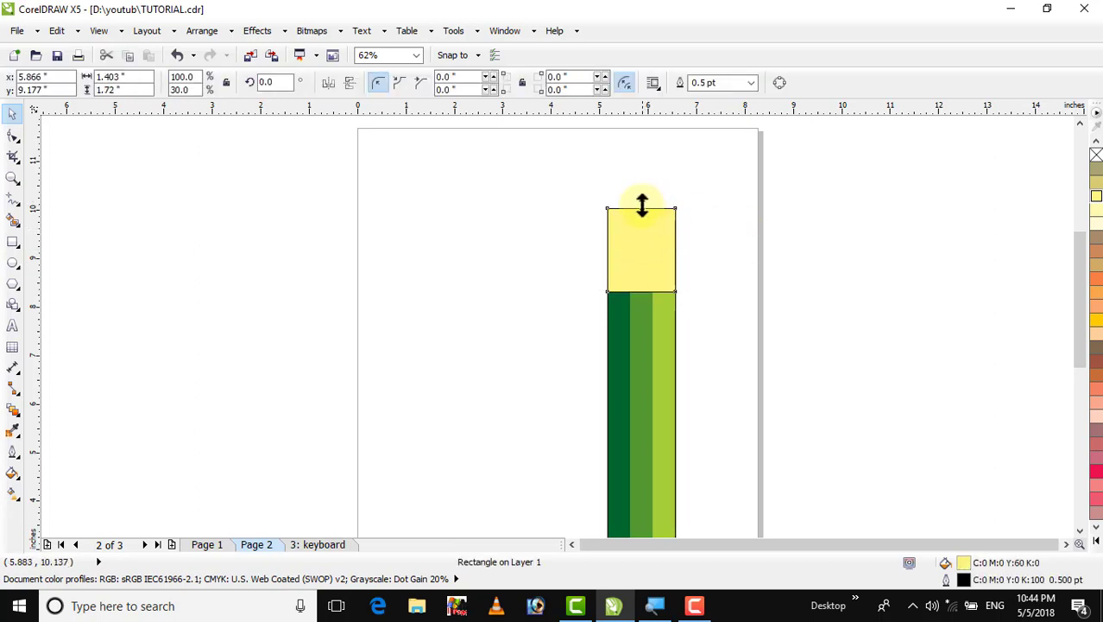
left_click_drag(642, 205, 641, 213)
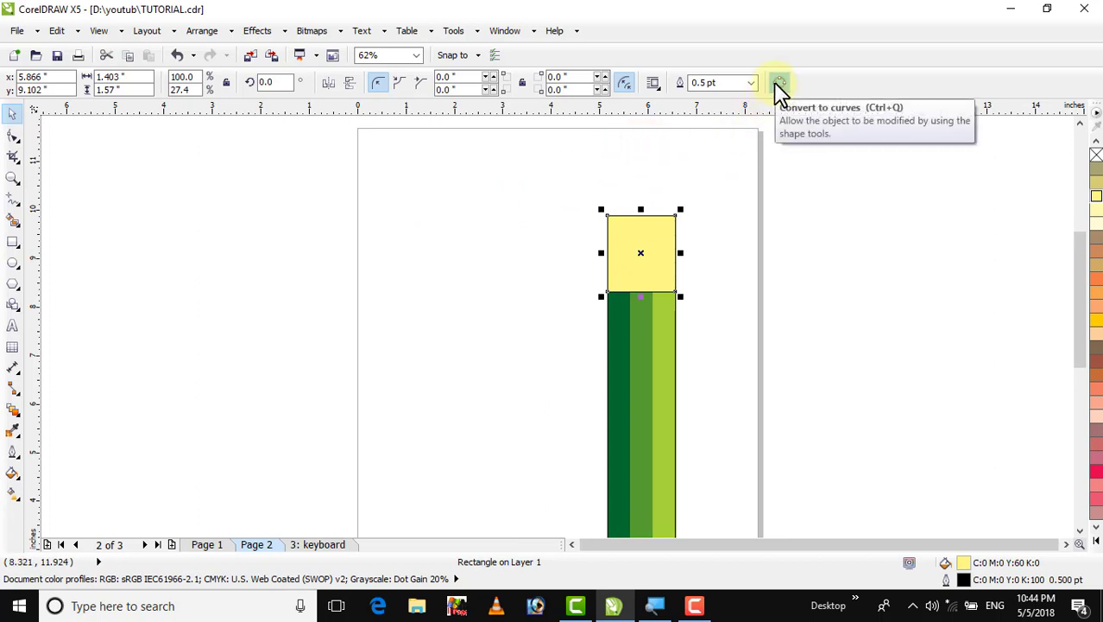
Convert the yellow rectangle to curves and switch to the Shape tool
left_click(215, 33)
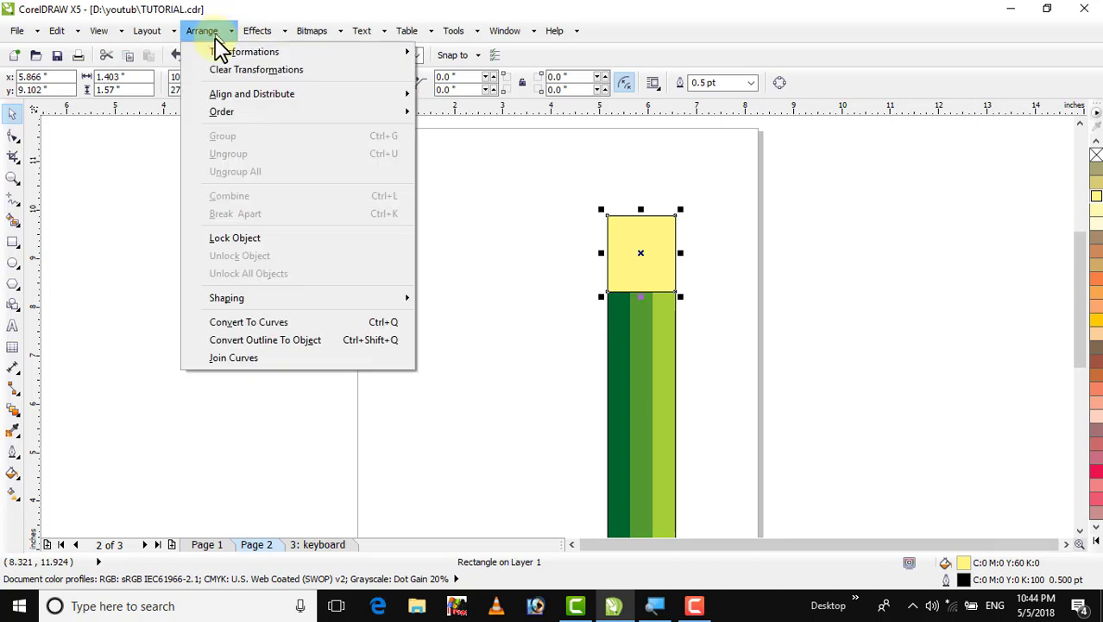
left_click(293, 323)
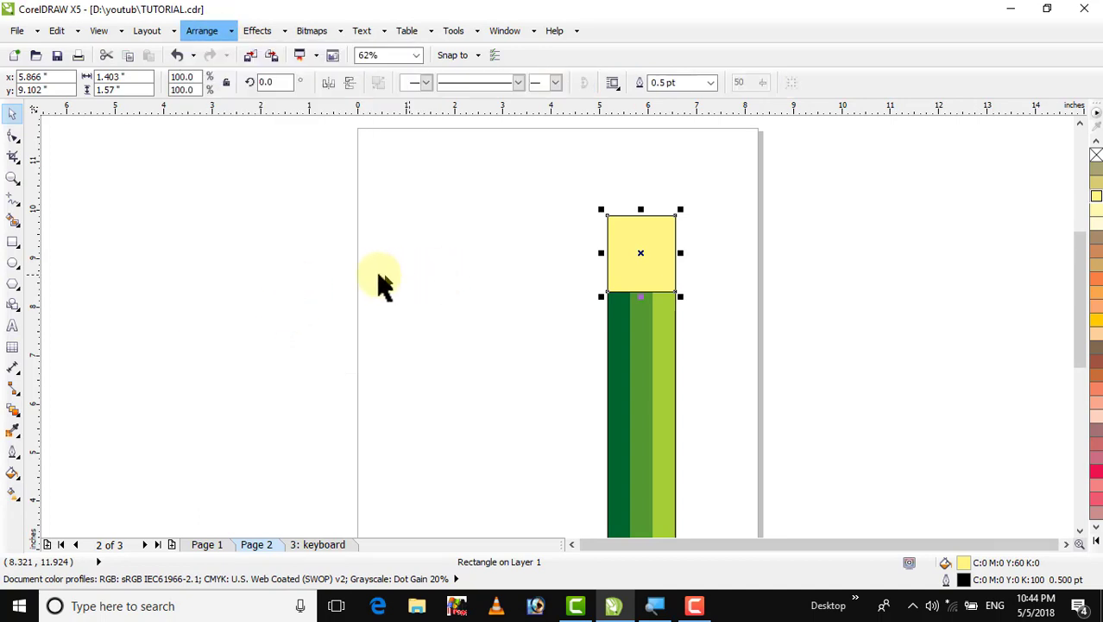
left_click(10, 142)
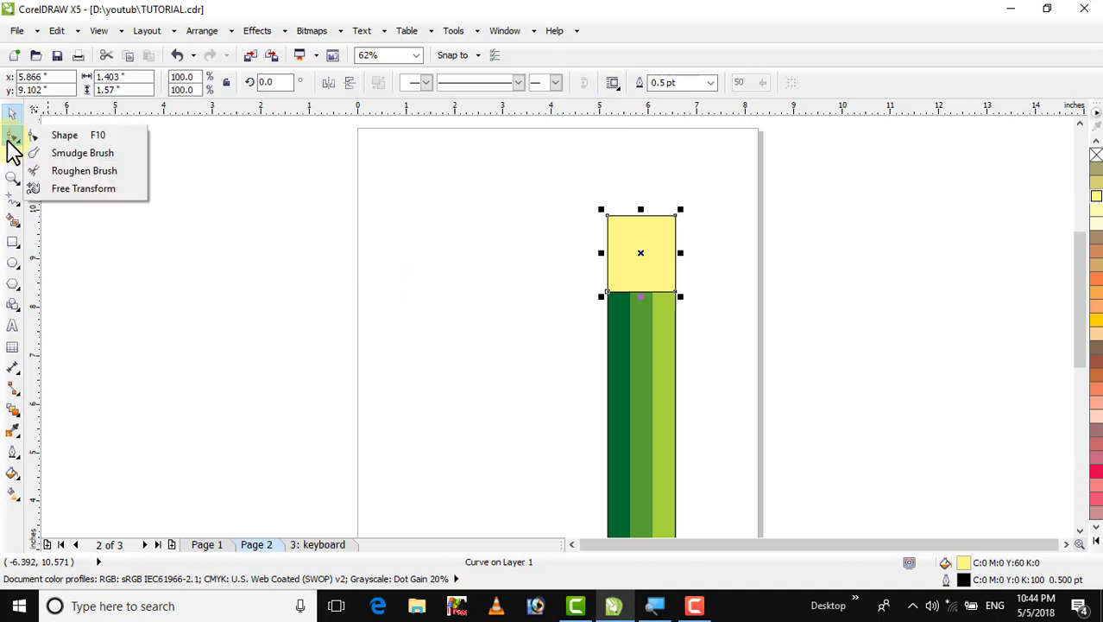
left_click(63, 138)
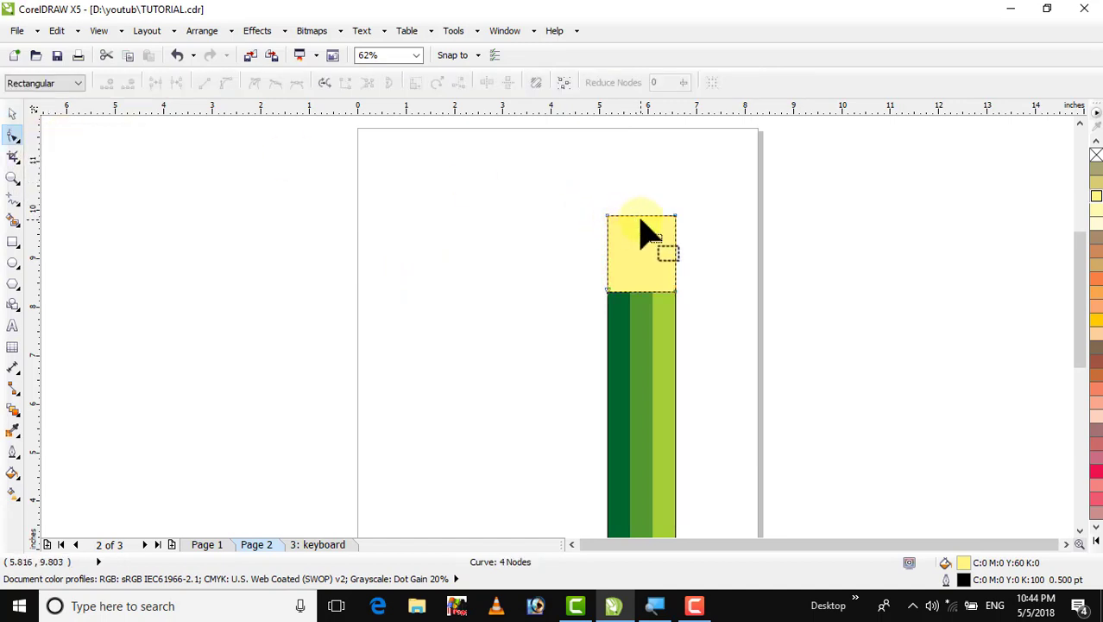
Reshape the yellow rectangle into a pointed tip by adding a top-centre node, deleting both top corners and raising the apex
double_click(640, 215)
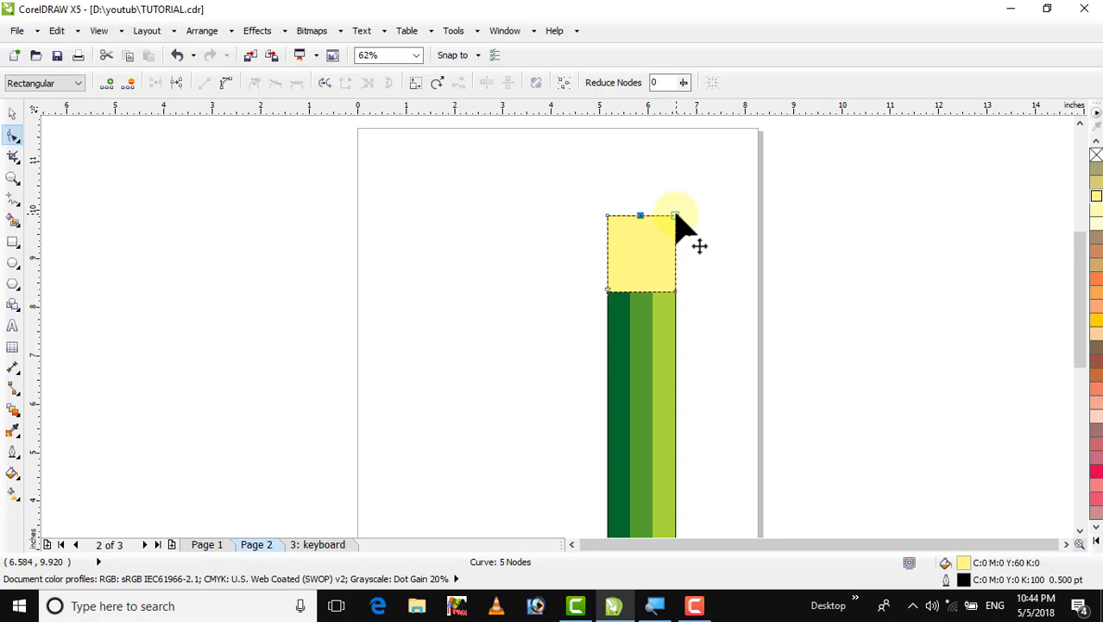
left_click(675, 217)
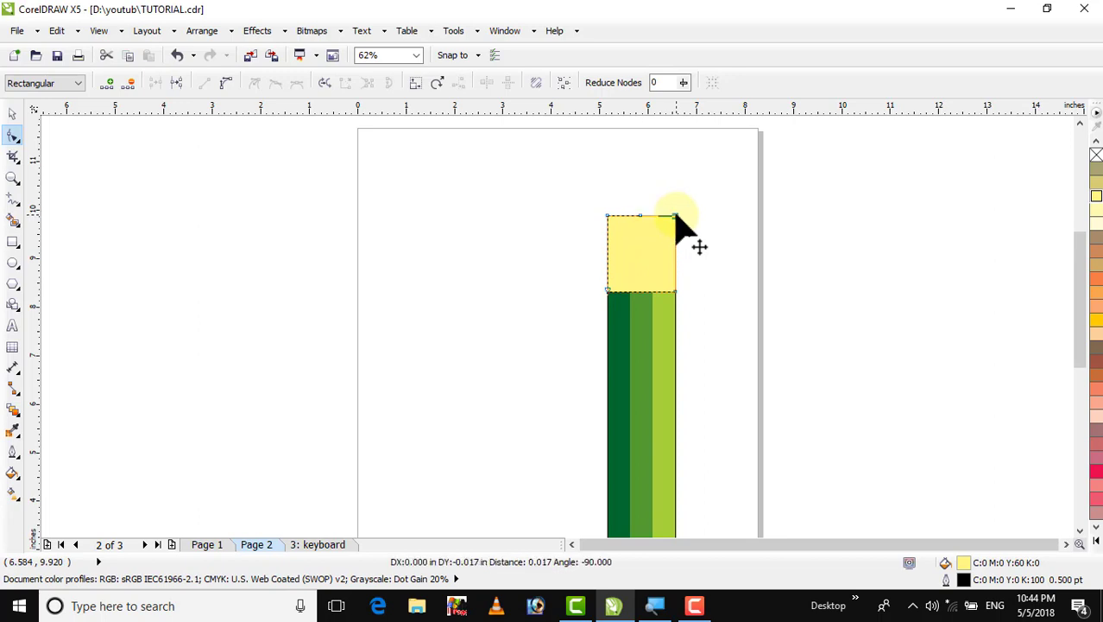
key("Delete")
left_click(608, 216)
key("Delete")
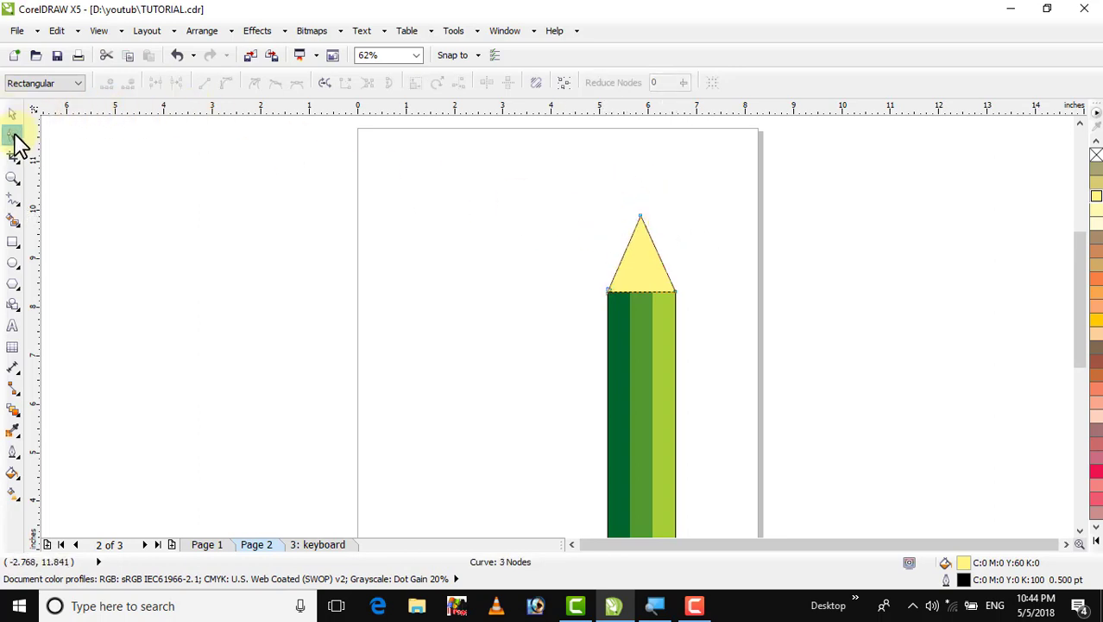
left_click_drag(639, 215, 640, 202)
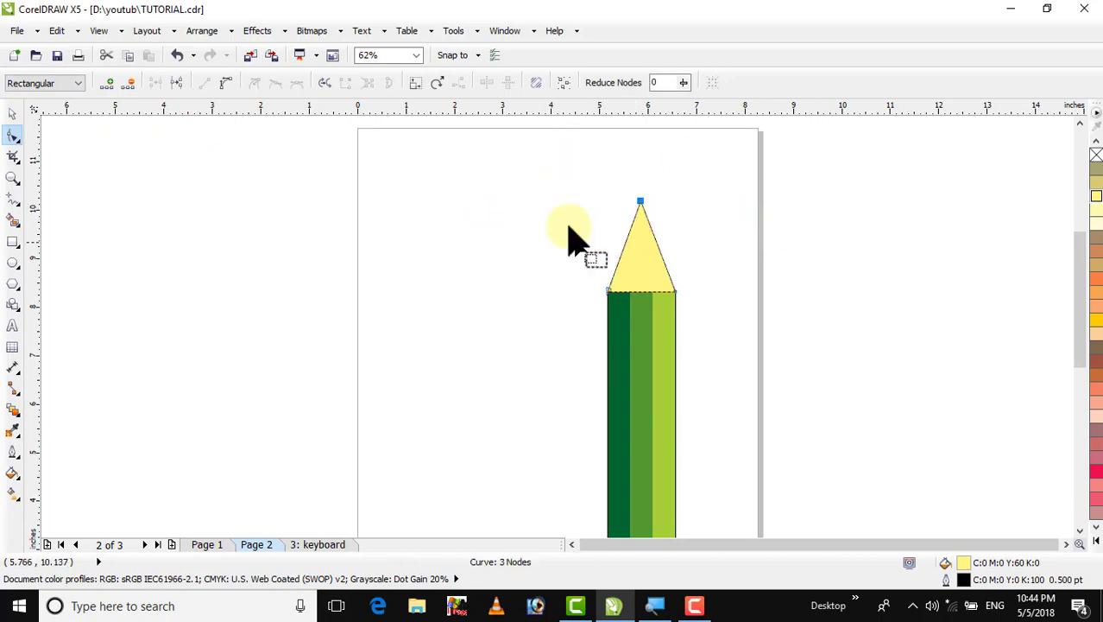
Draw a horizontal line about 2.4 in wide across the yellow tip and nudge it slightly down
left_click(12, 113)
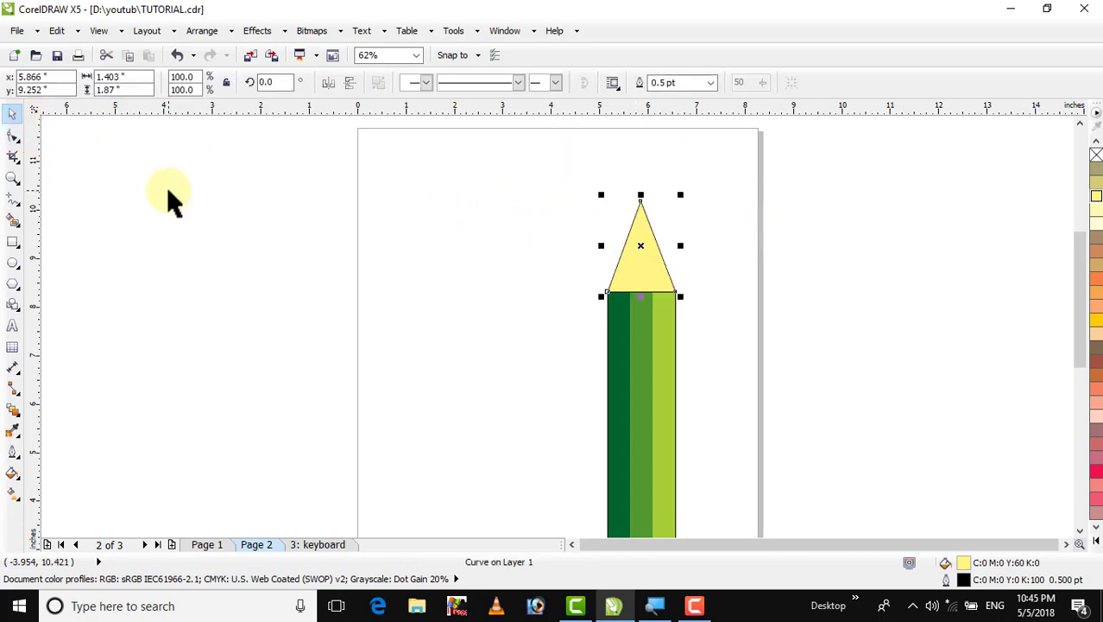
left_click(167, 197)
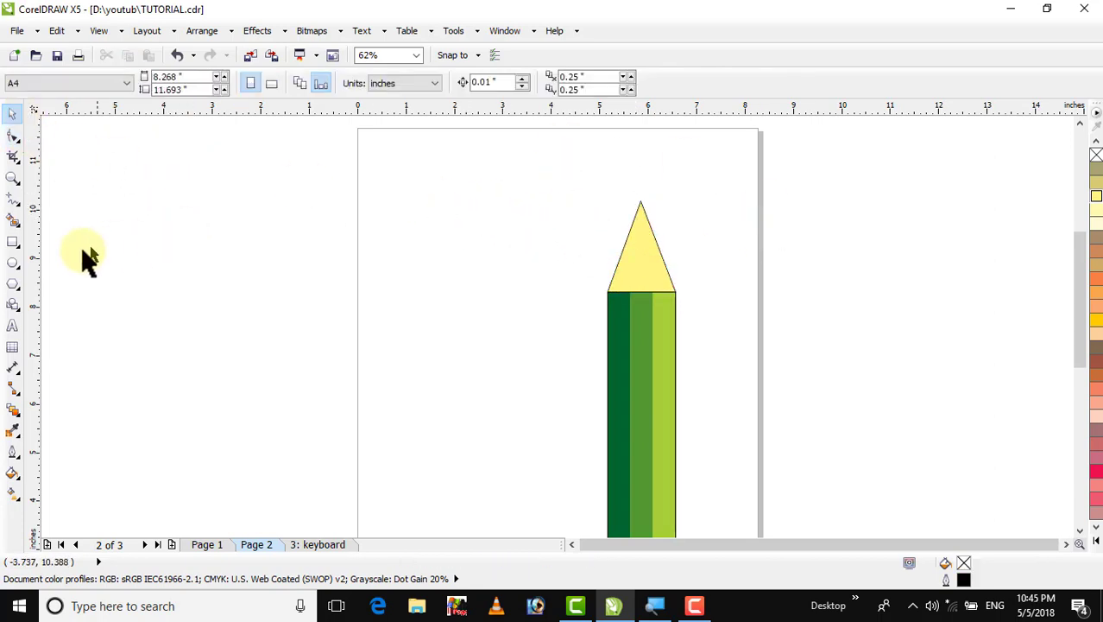
left_click(10, 200)
left_click(47, 200)
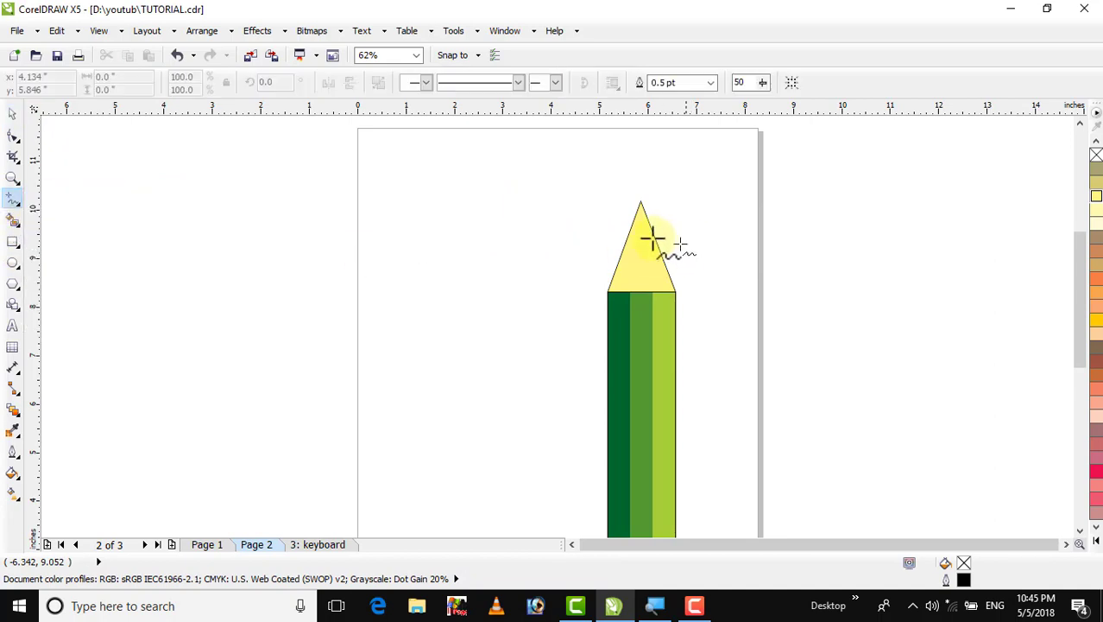
left_click(597, 225)
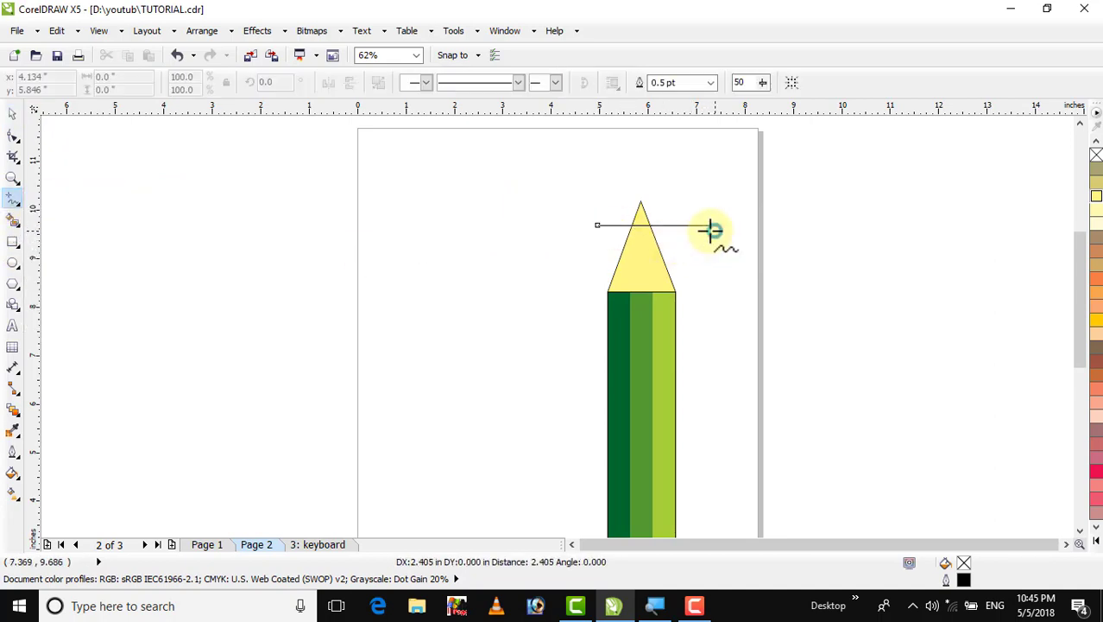
left_click(711, 226)
left_click(10, 117)
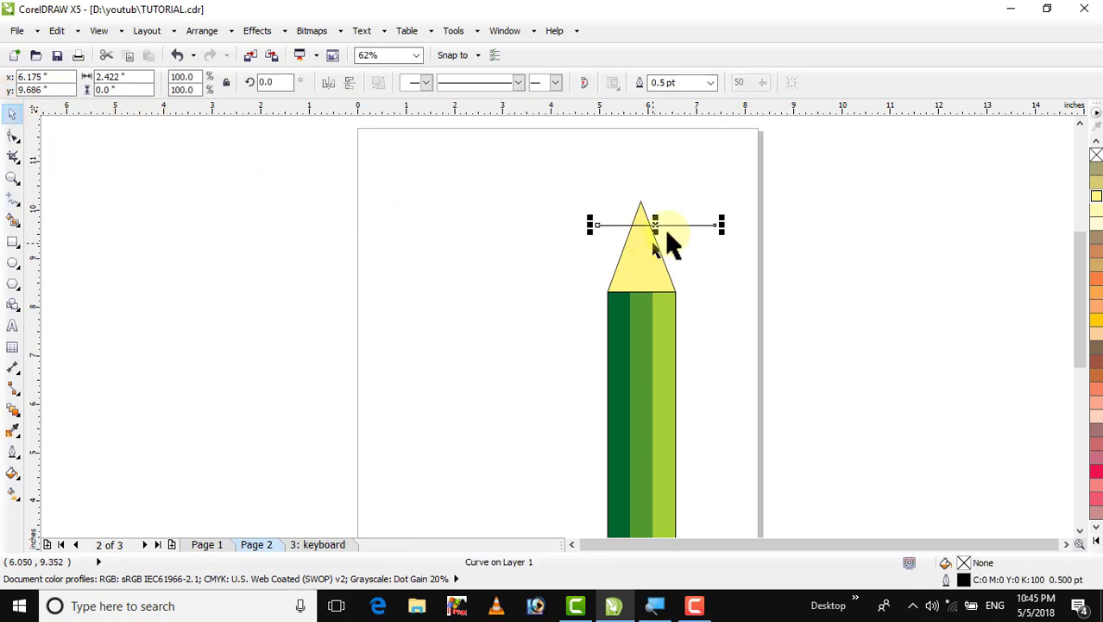
left_click_drag(657, 225, 651, 231)
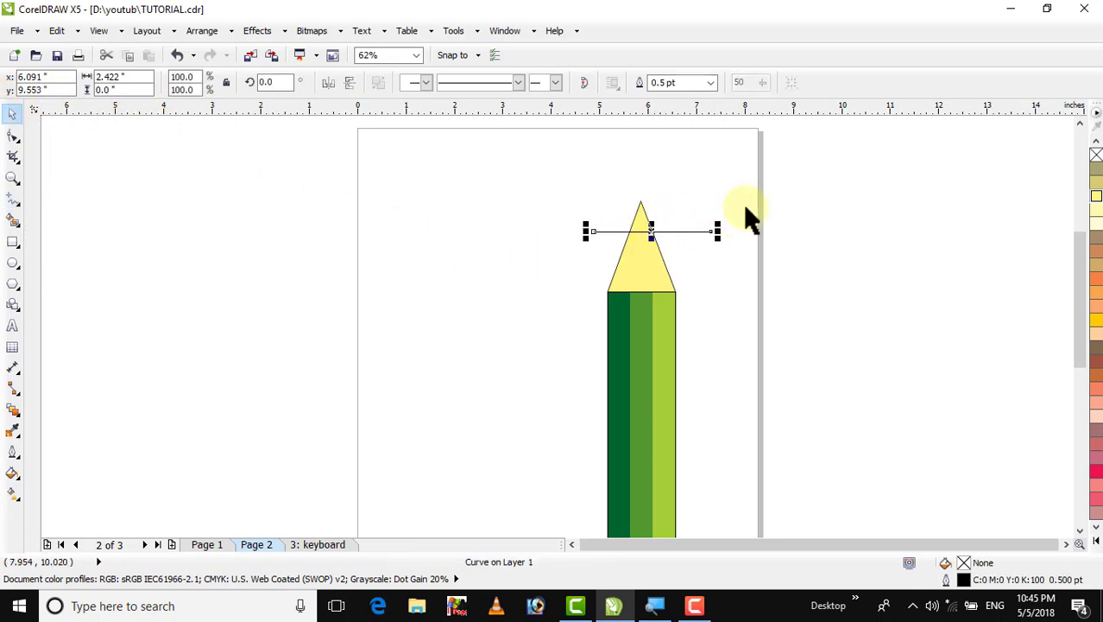
Smart-fill the apex area of the tip above the horizontal line
left_click(743, 202)
left_click(655, 231)
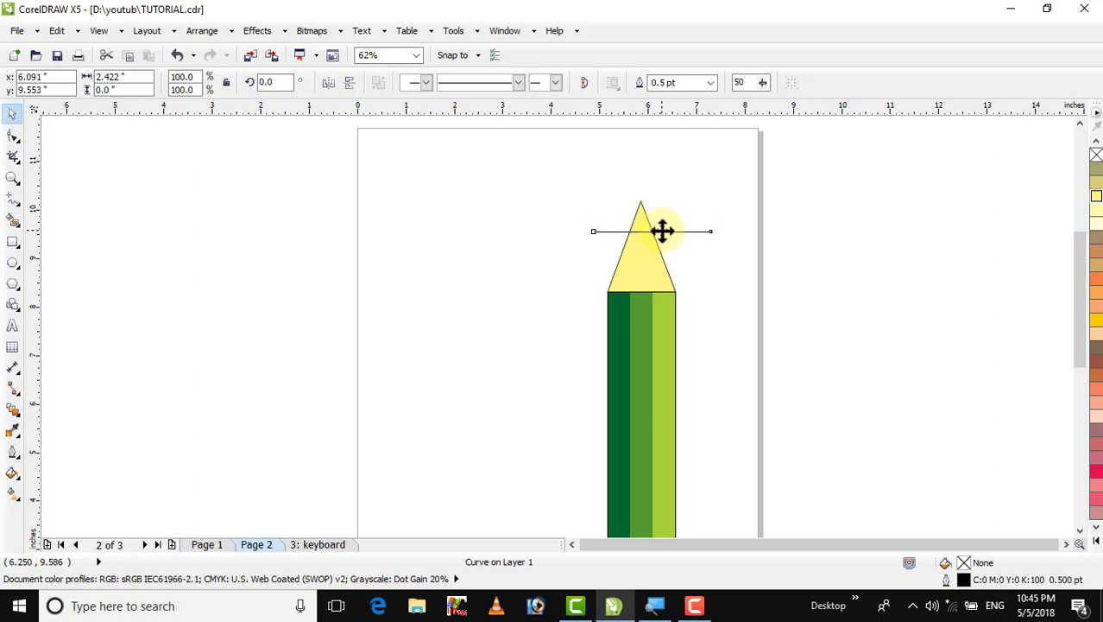
left_click(549, 175)
left_click(13, 217)
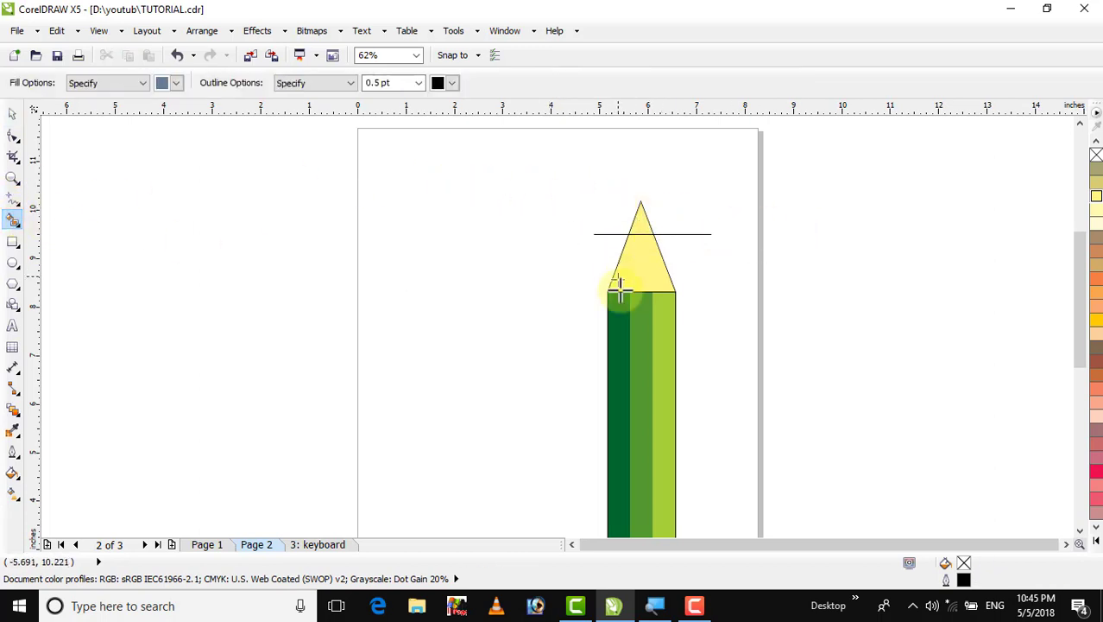
left_click(641, 220)
Delete the horizontal guide line crossing the pencil tip
left_click(12, 113)
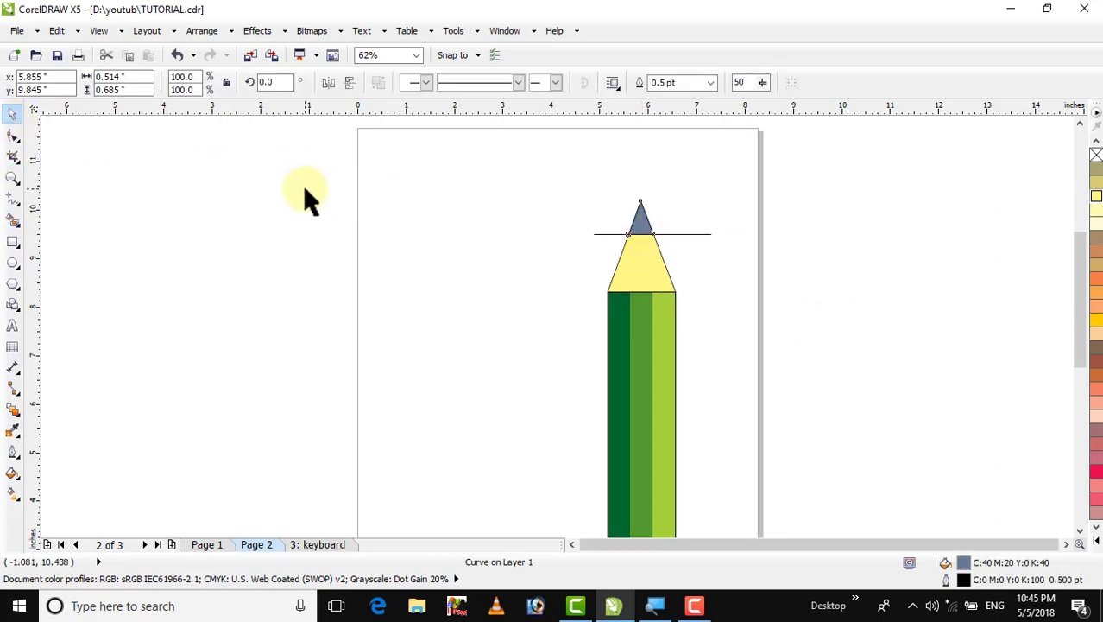
left_click(675, 240)
left_click(679, 235)
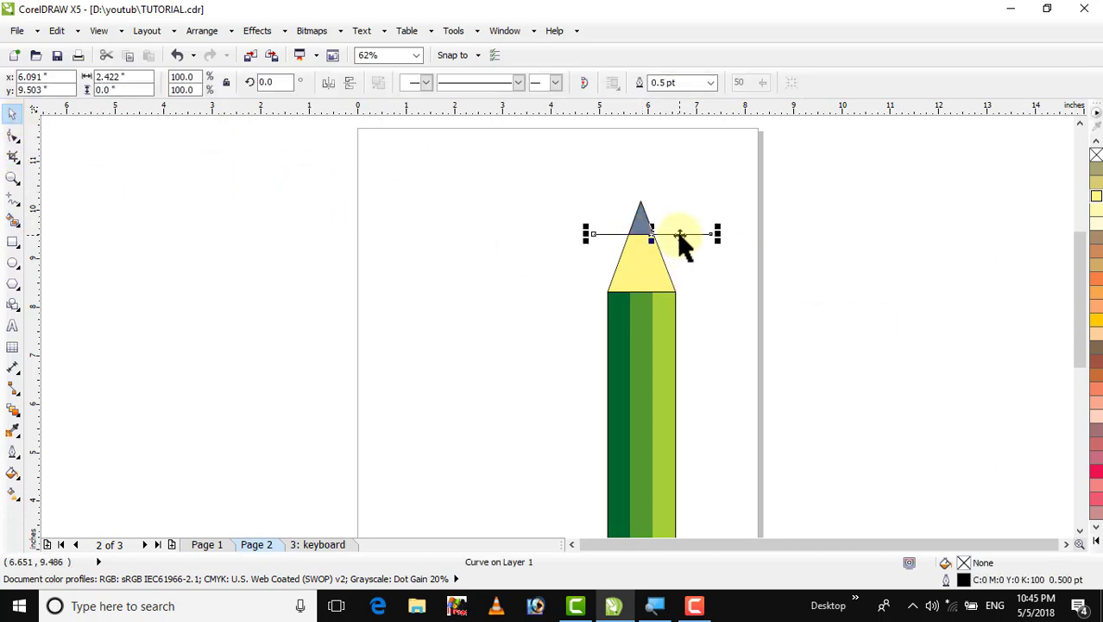
key("Delete")
Fill the smart-filled lead at the tip apex with black
left_click(644, 226)
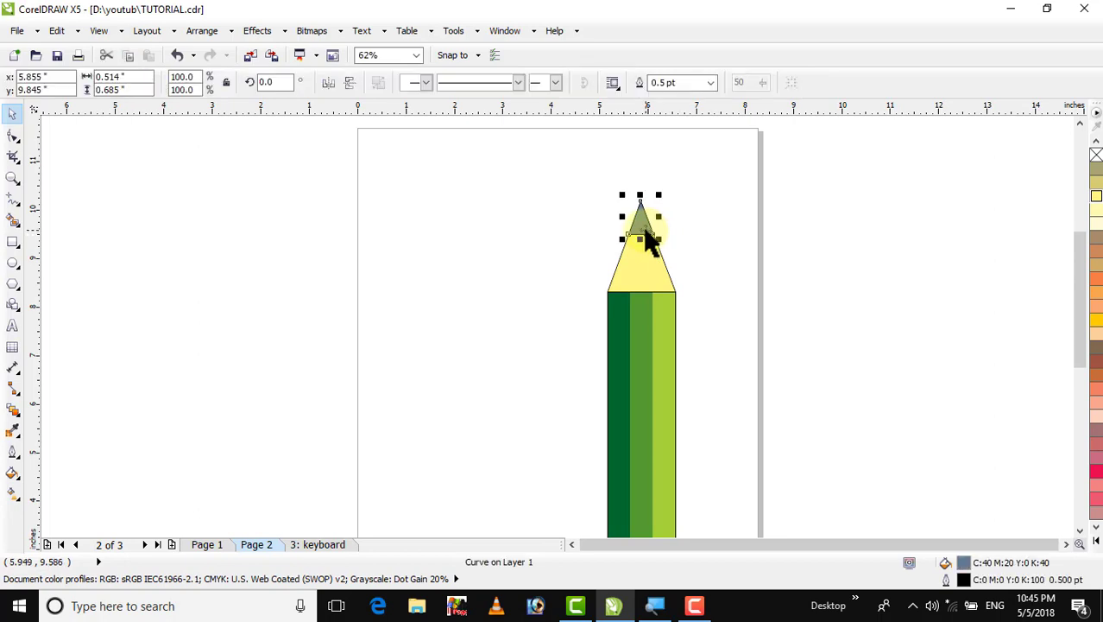
left_click(1096, 540)
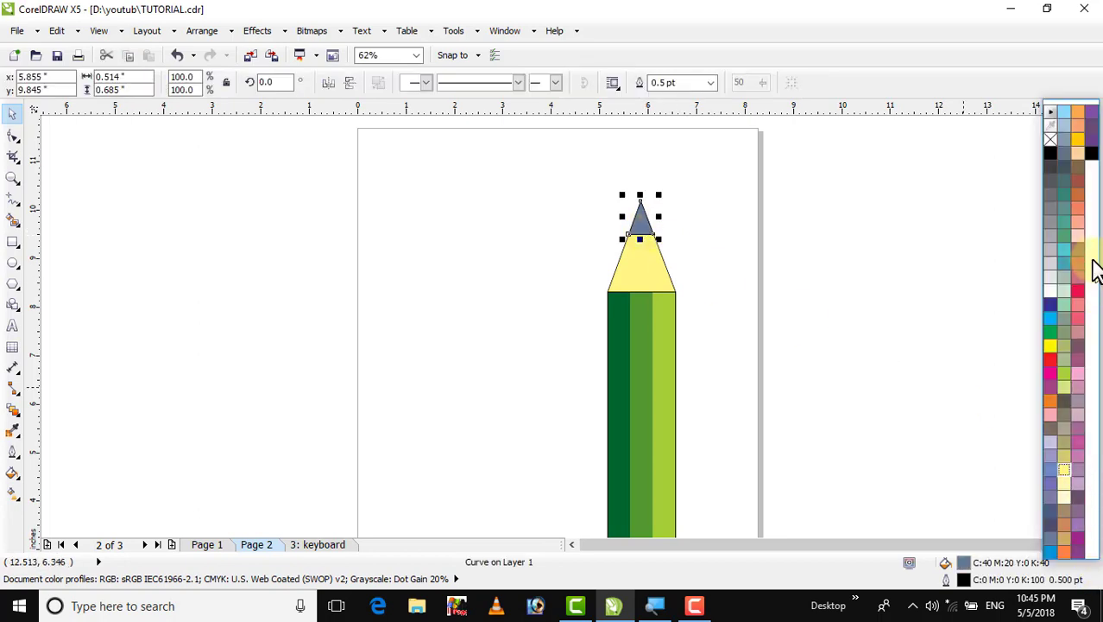
left_click(1092, 164)
left_click(868, 179)
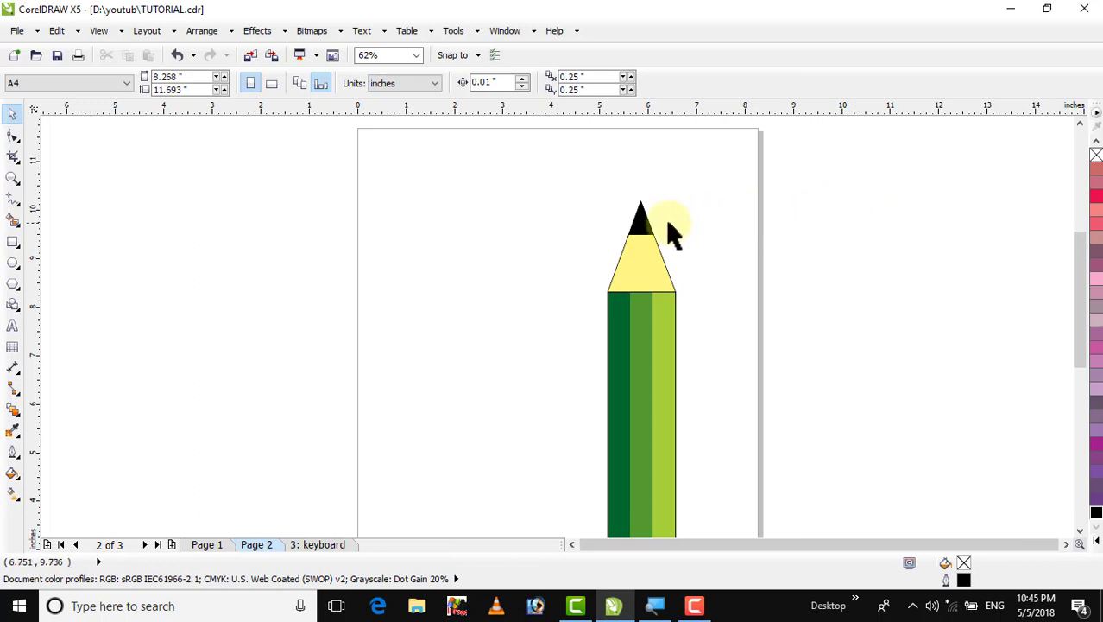
Convert the lead's bottom edge to a curve and bend it downward into an arc
left_click(639, 243)
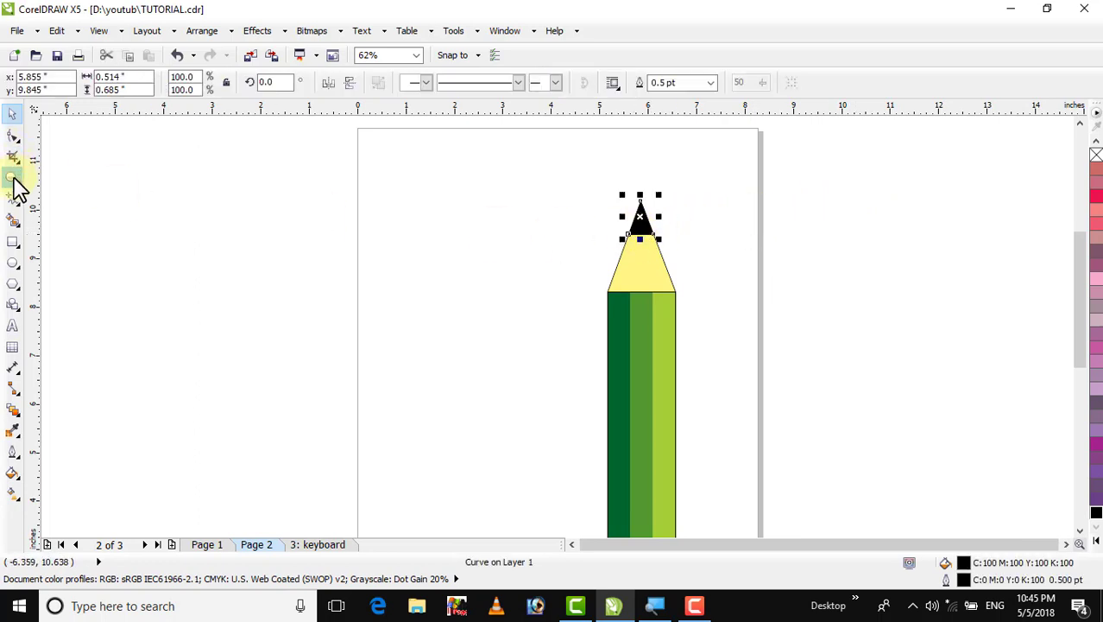
left_click(12, 178)
left_click_drag(535, 190, 720, 339)
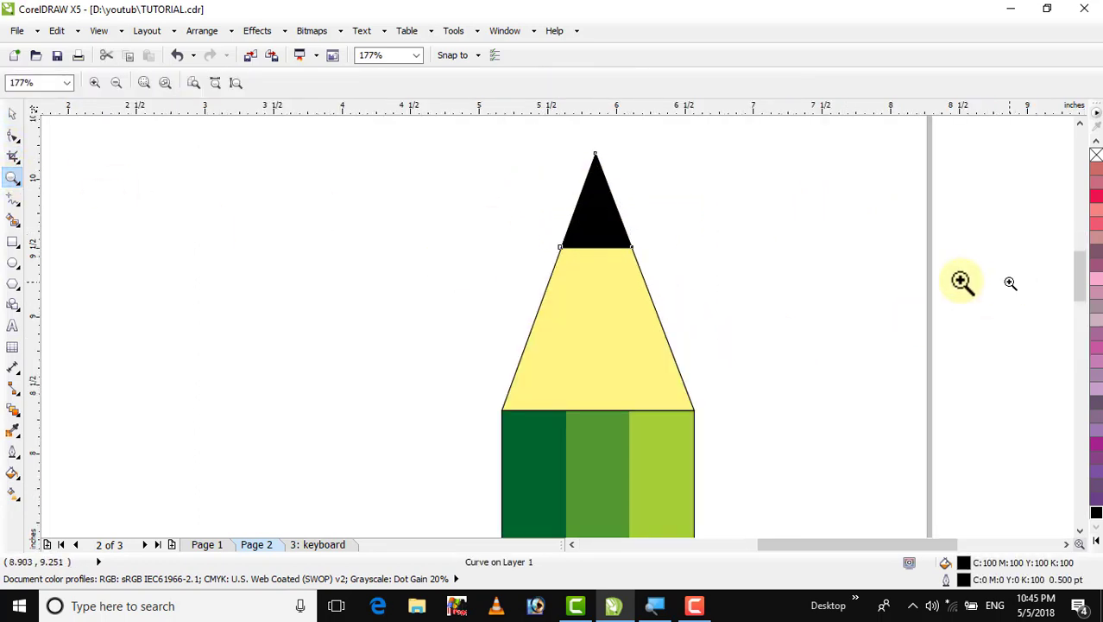
left_click(10, 115)
left_click(202, 154)
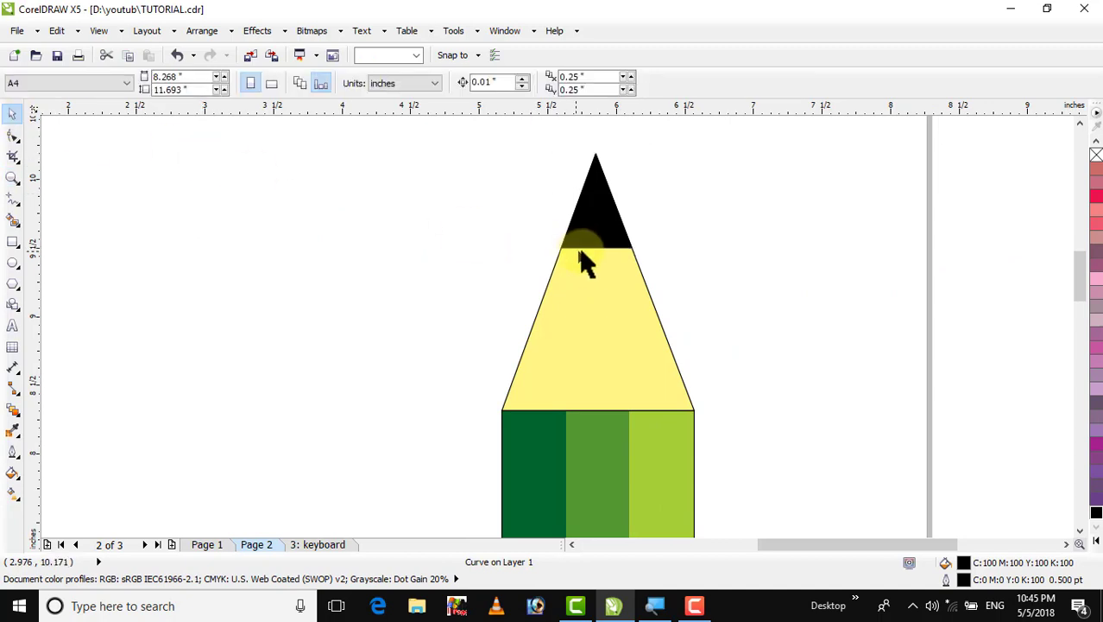
left_click(580, 242)
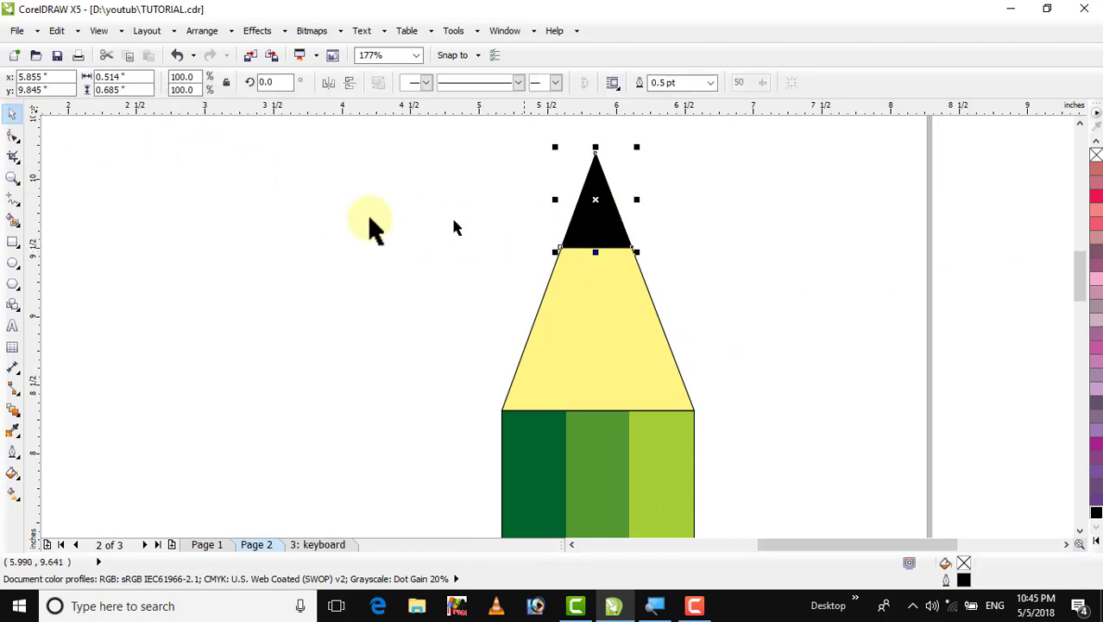
left_click(13, 135)
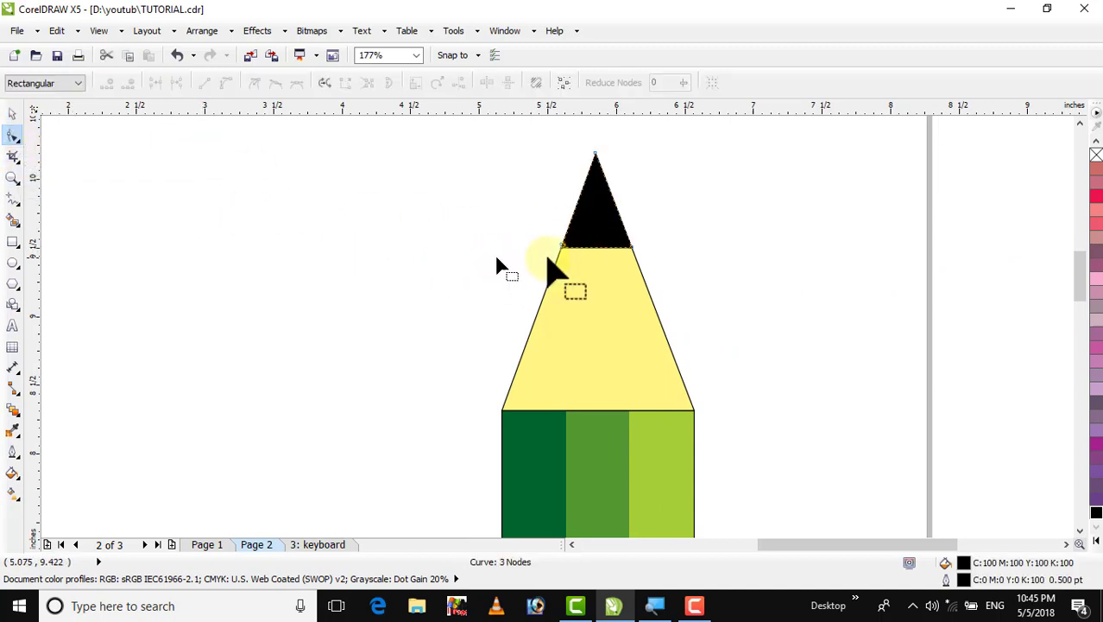
right_click(593, 250)
left_click(622, 318)
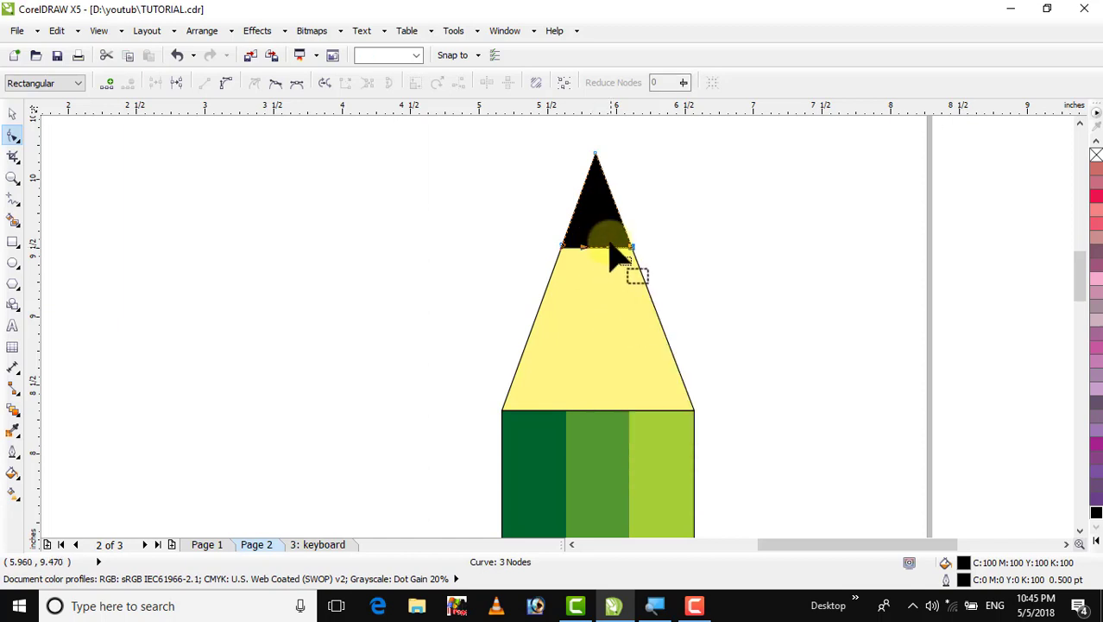
left_click_drag(598, 244, 598, 261)
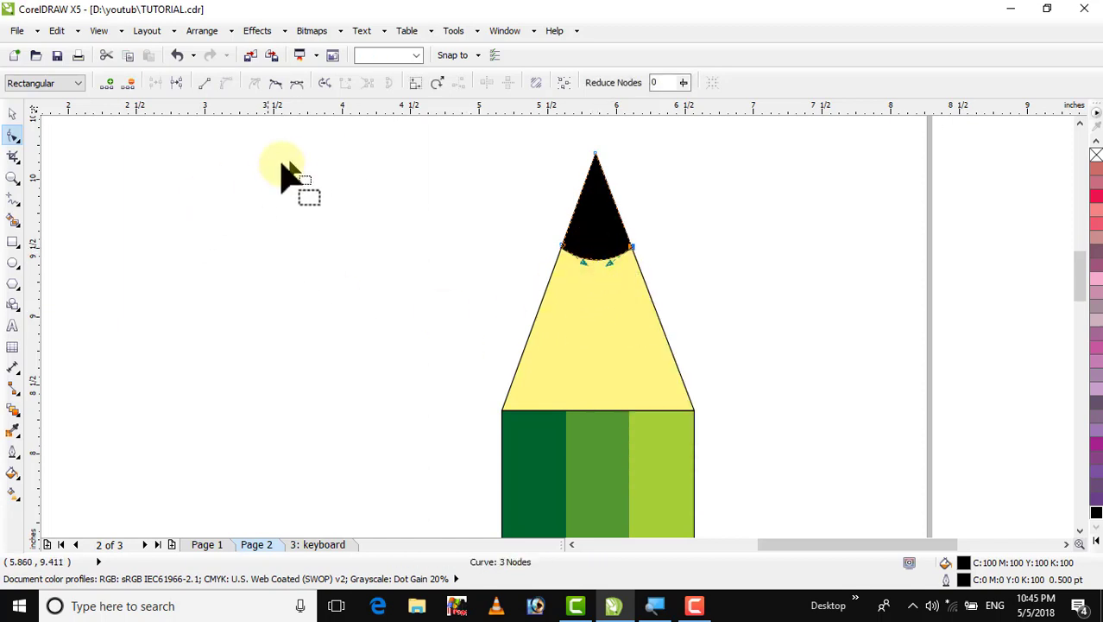
left_click(12, 114)
key("F4")
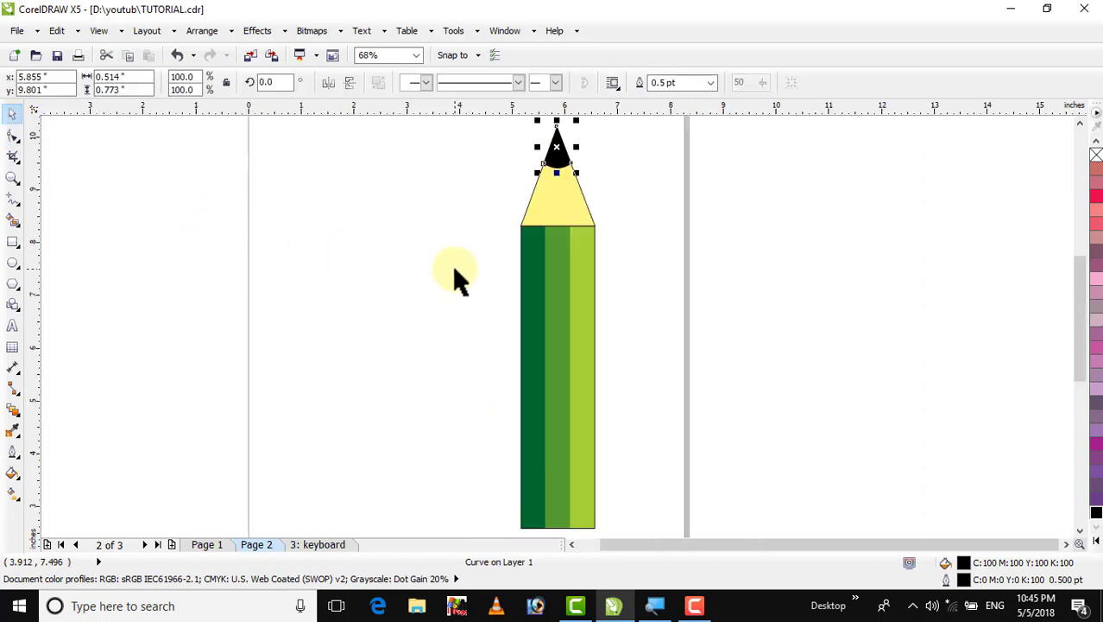
Duplicate the pencil body as a short band at its bottom end
left_click(453, 265)
left_click(537, 302)
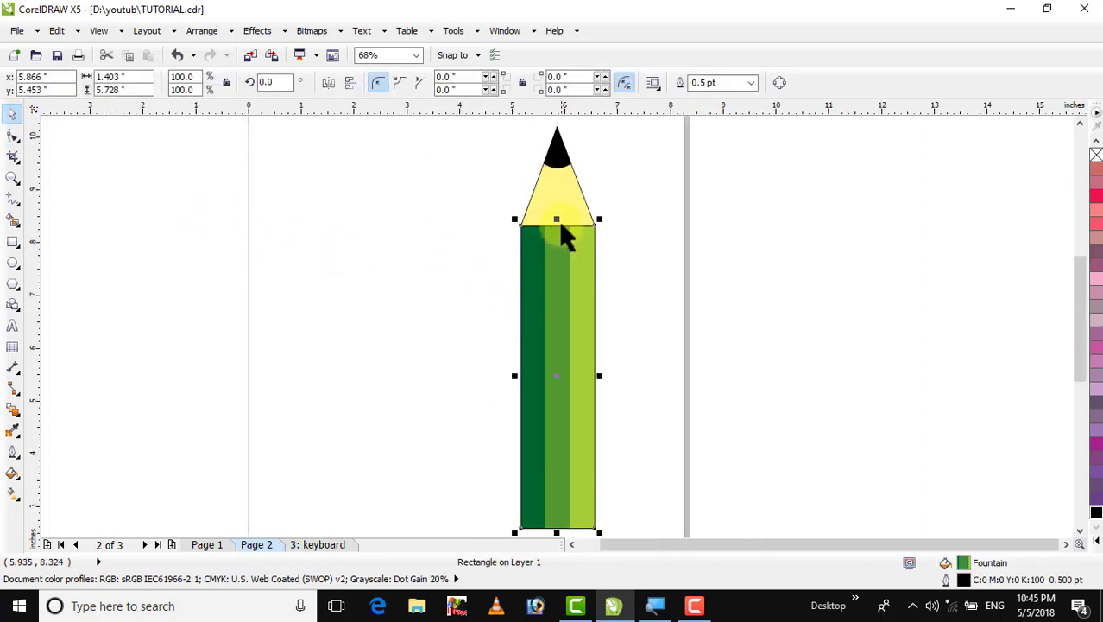
mouse_move(559, 220)
left_mouse_down()
mouse_move(559, 533)
mouse_move(562, 509)
left_mouse_up()
left_click(665, 481)
left_click(572, 483)
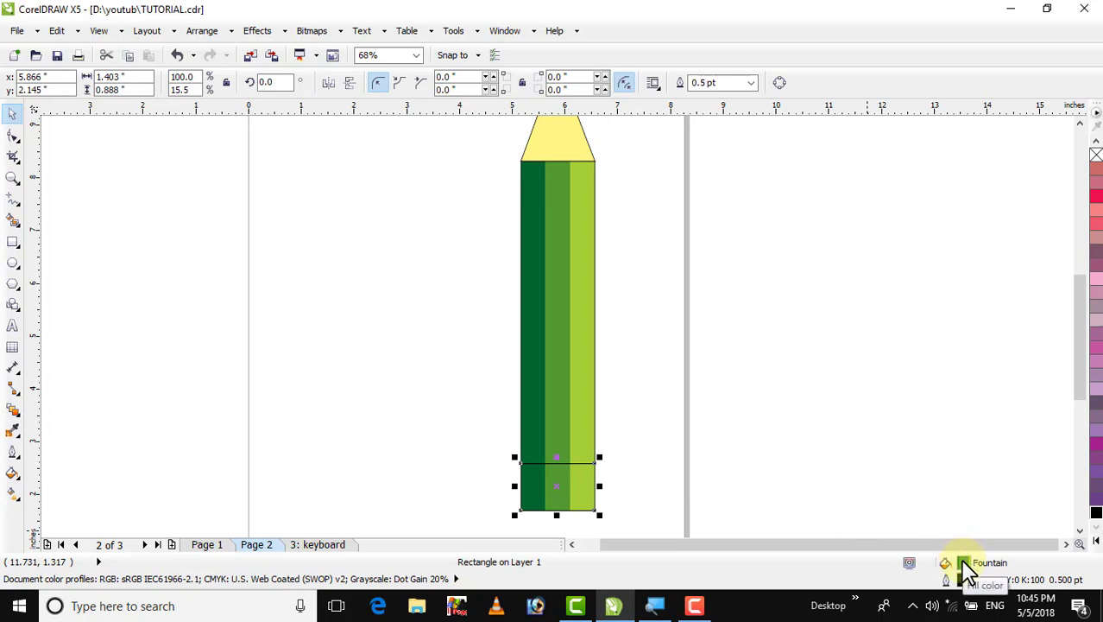
Set the bottom band's fountain fill to run from dark grey to light grey
double_click(964, 565)
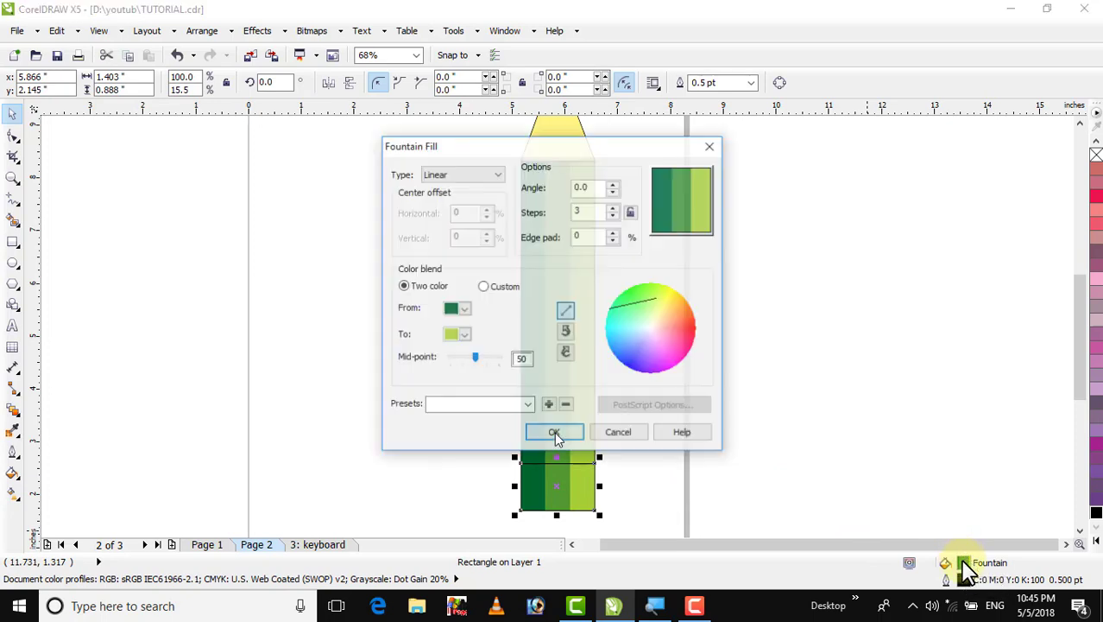
left_click(465, 310)
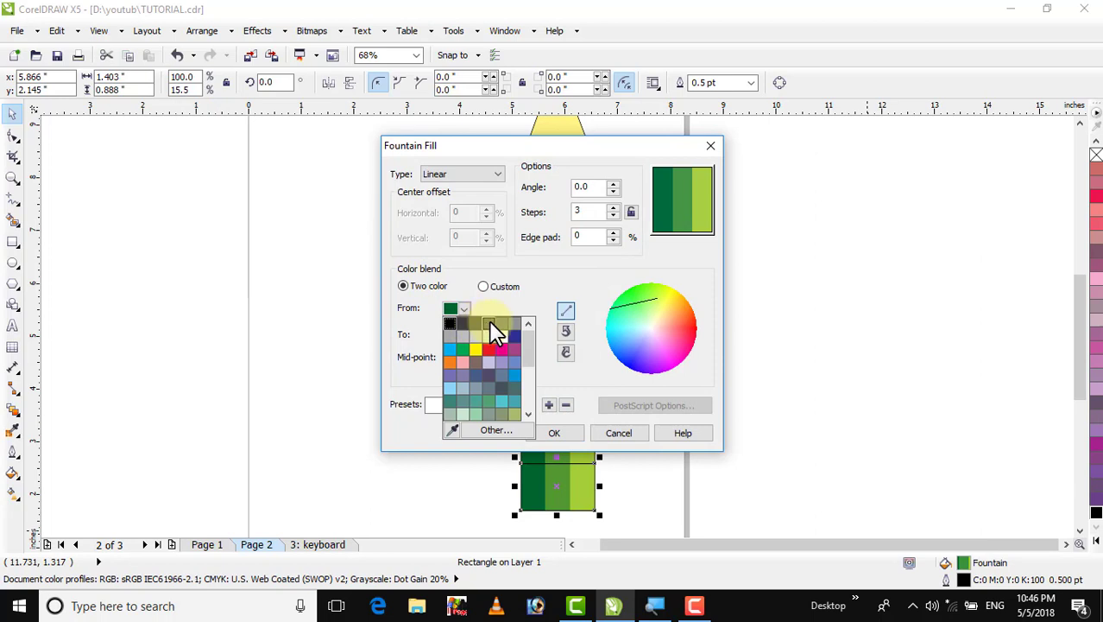
left_click(475, 324)
left_click(465, 336)
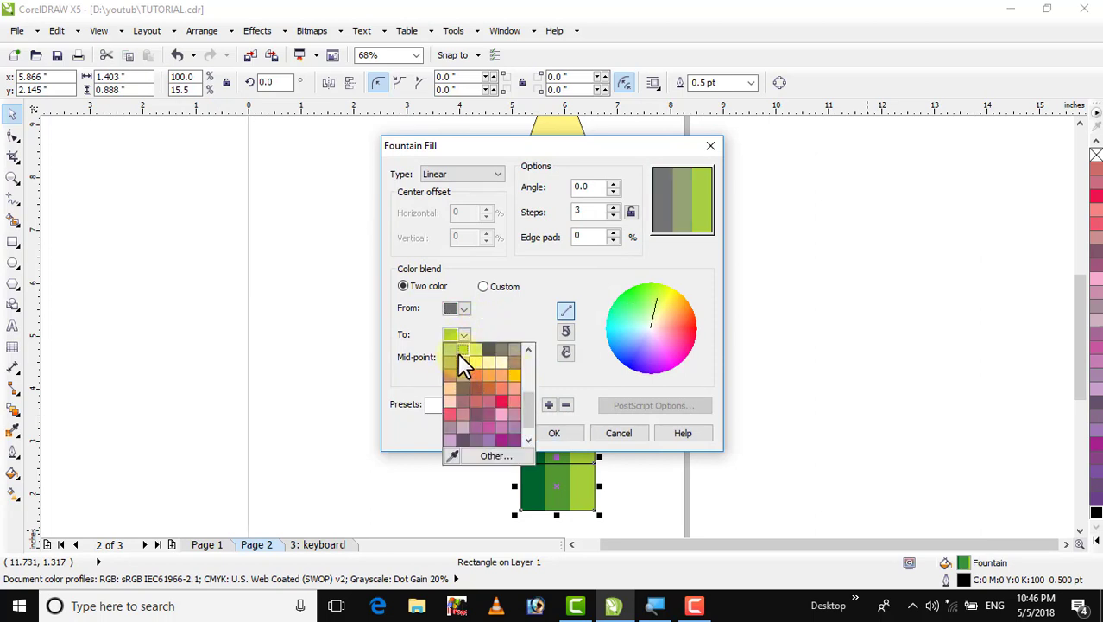
left_click_drag(535, 400, 541, 352)
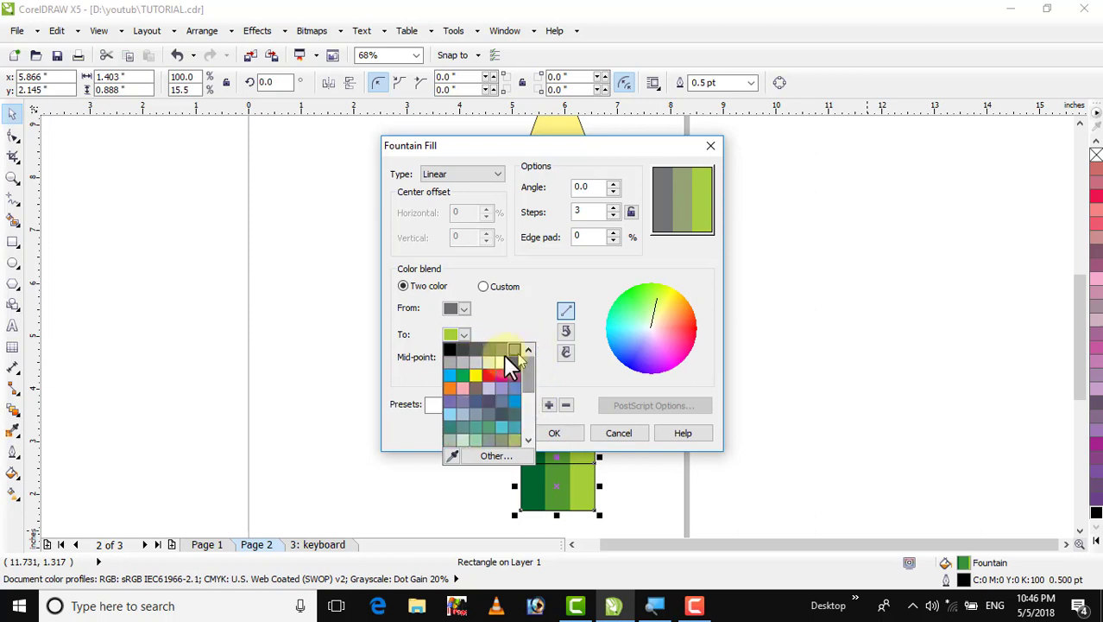
left_click(471, 361)
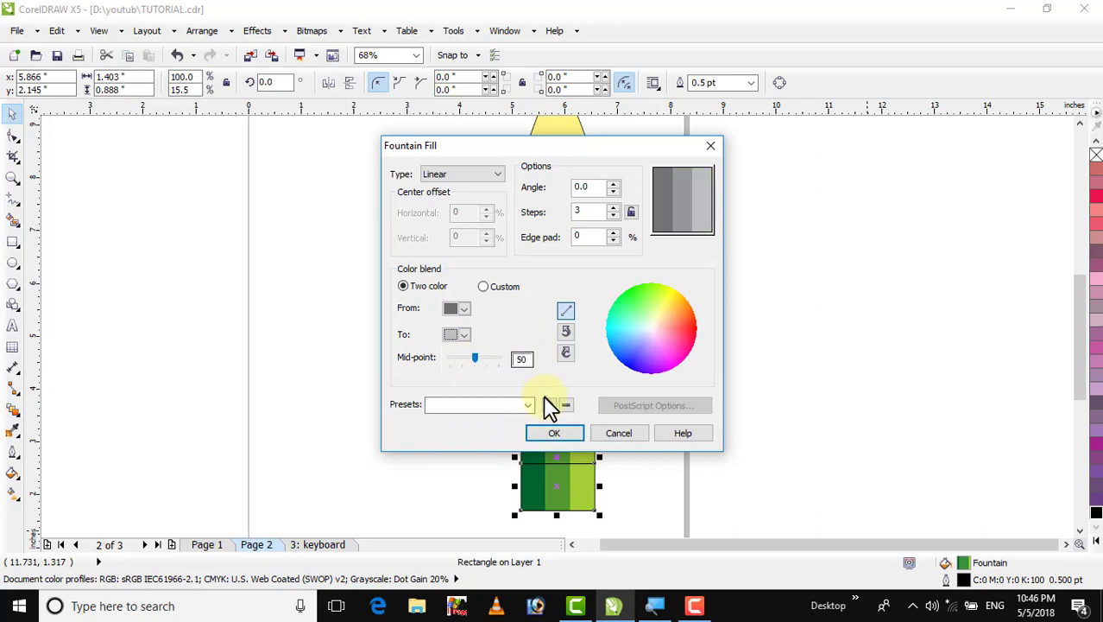
left_click(555, 434)
left_click(620, 345)
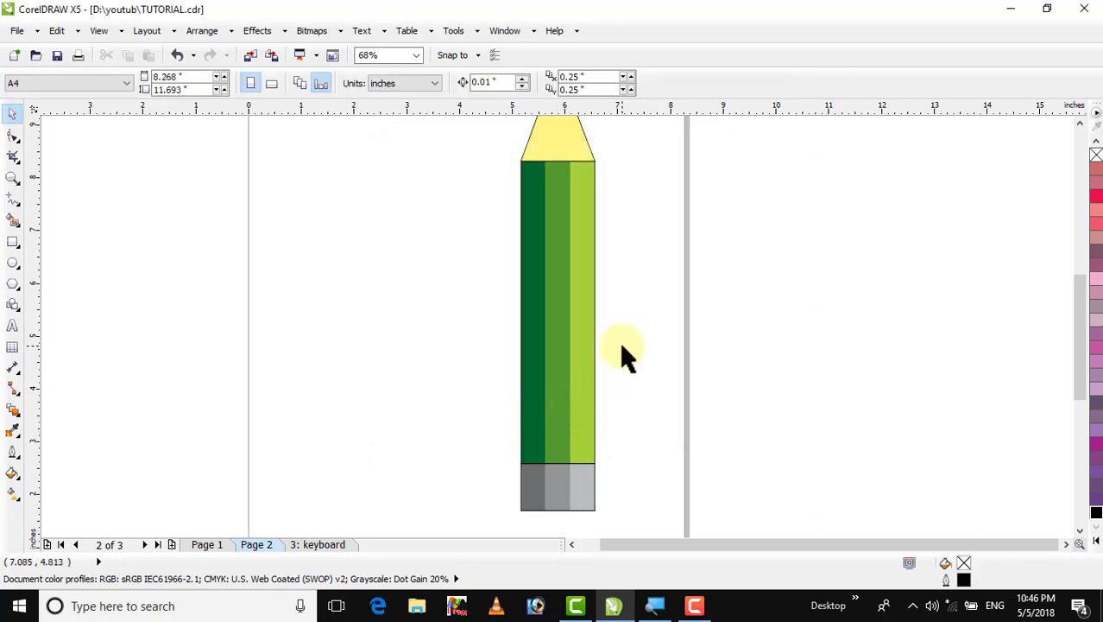
Select all pencil parts and remove their outlines
scroll(622, 345, "down", 1)
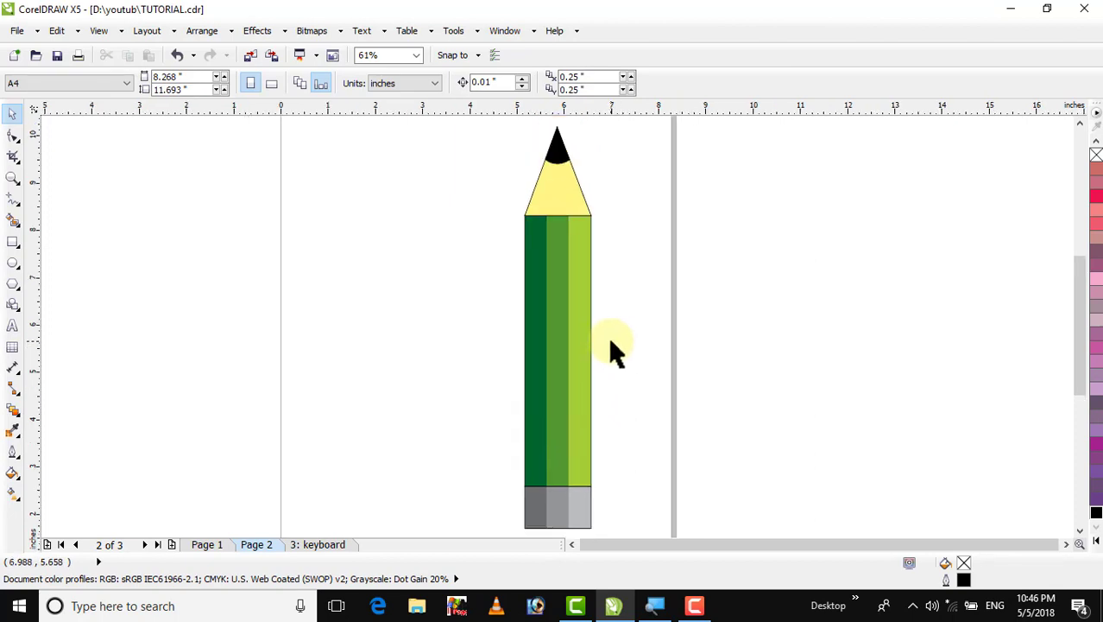
key("ctrl+a")
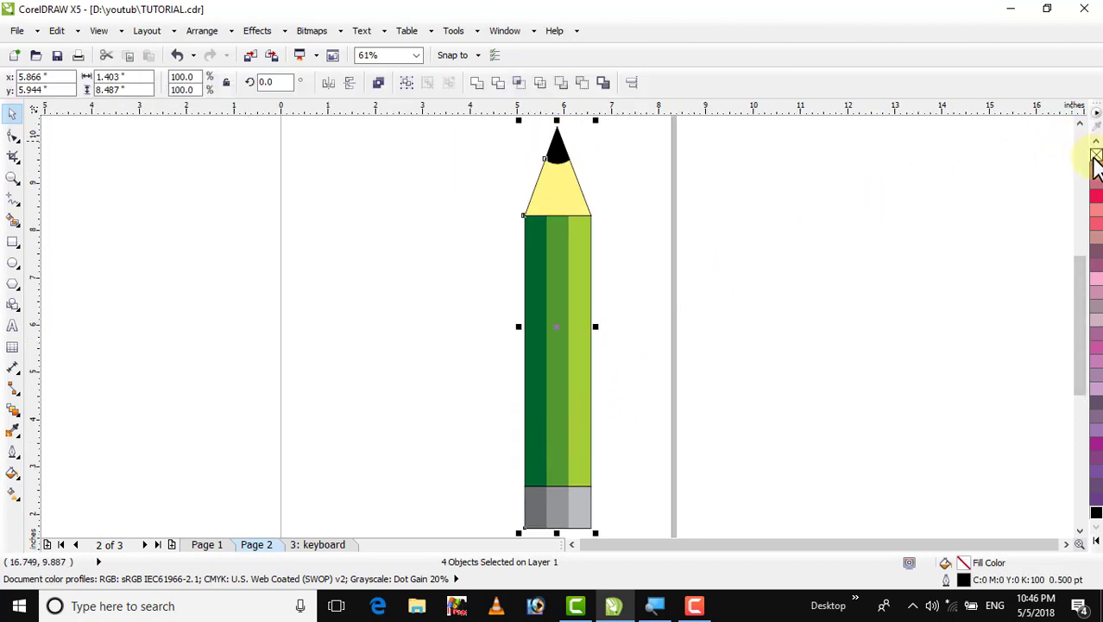
right_click(1095, 157)
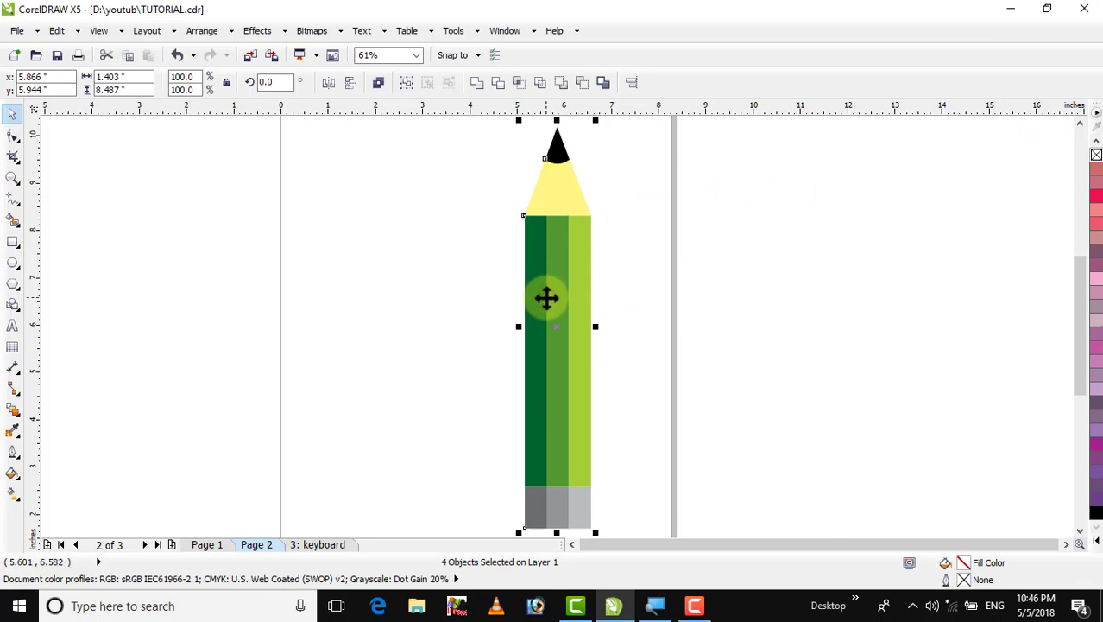
Duplicate the whole pencil to the right of the original
left_click_drag(547, 298, 642, 300)
right_click(641, 300)
left_click(750, 263)
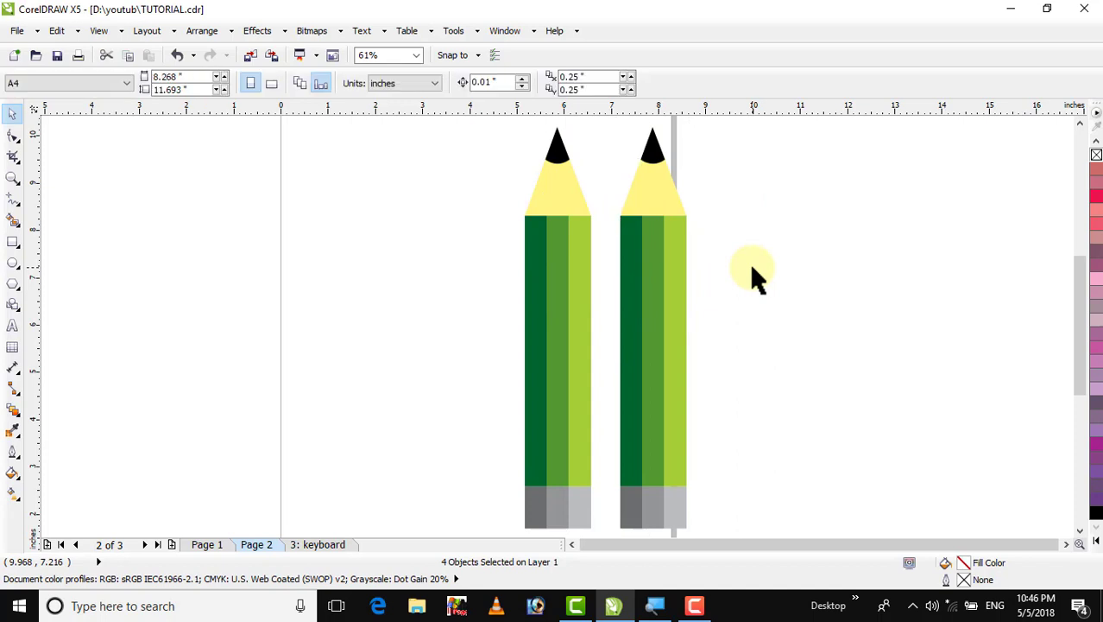
Change the copied pencil body's fountain fill to run from dark blue to light blue
left_click(654, 315)
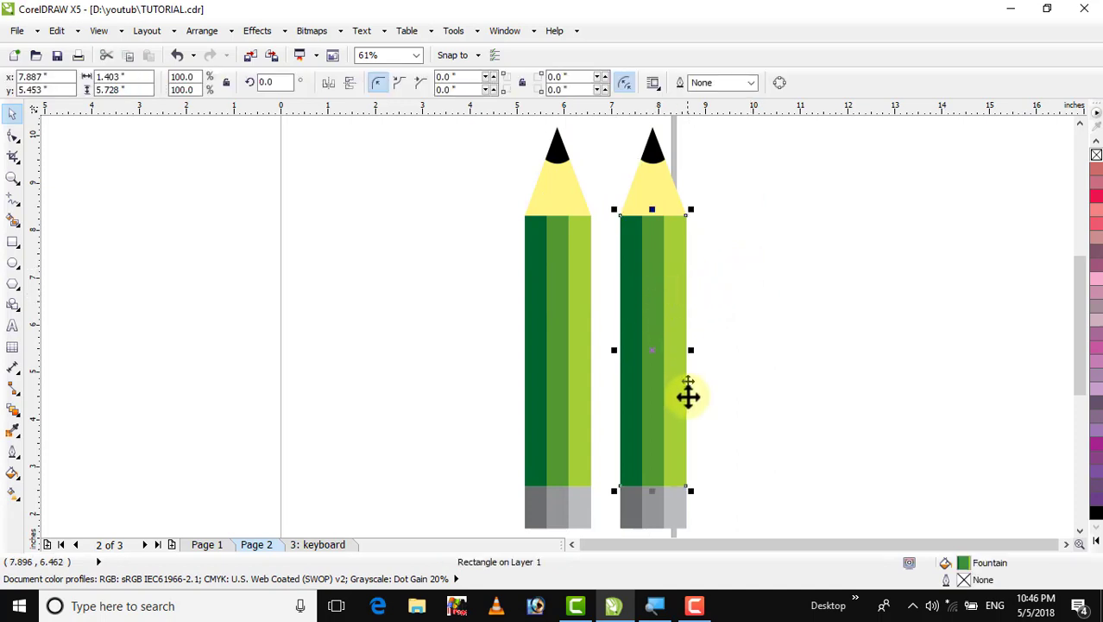
double_click(979, 570)
left_click(464, 310)
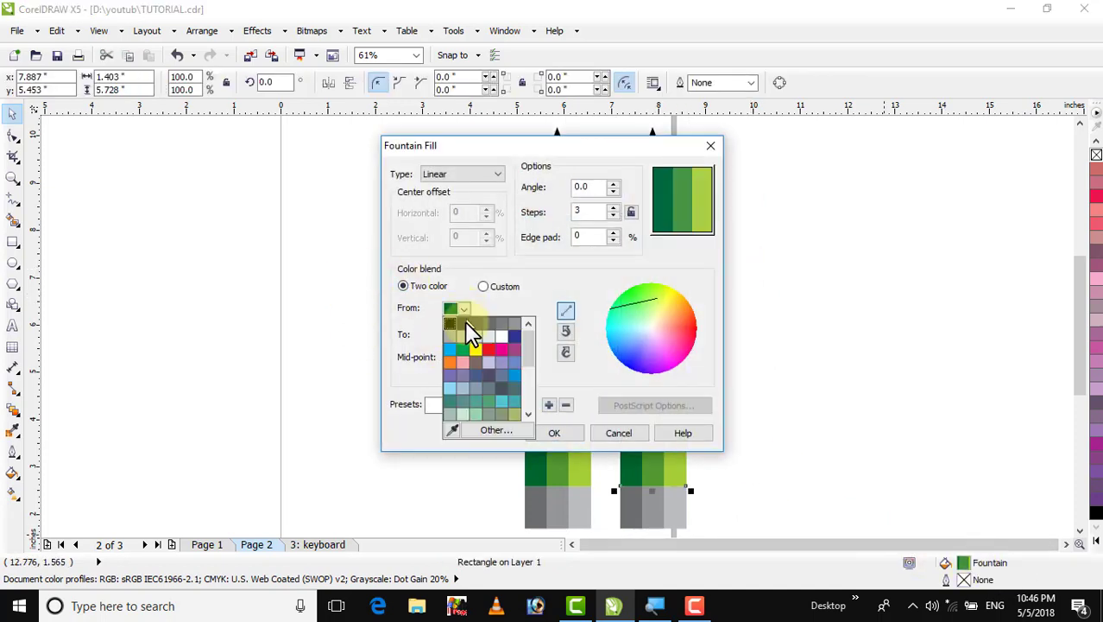
left_click(516, 336)
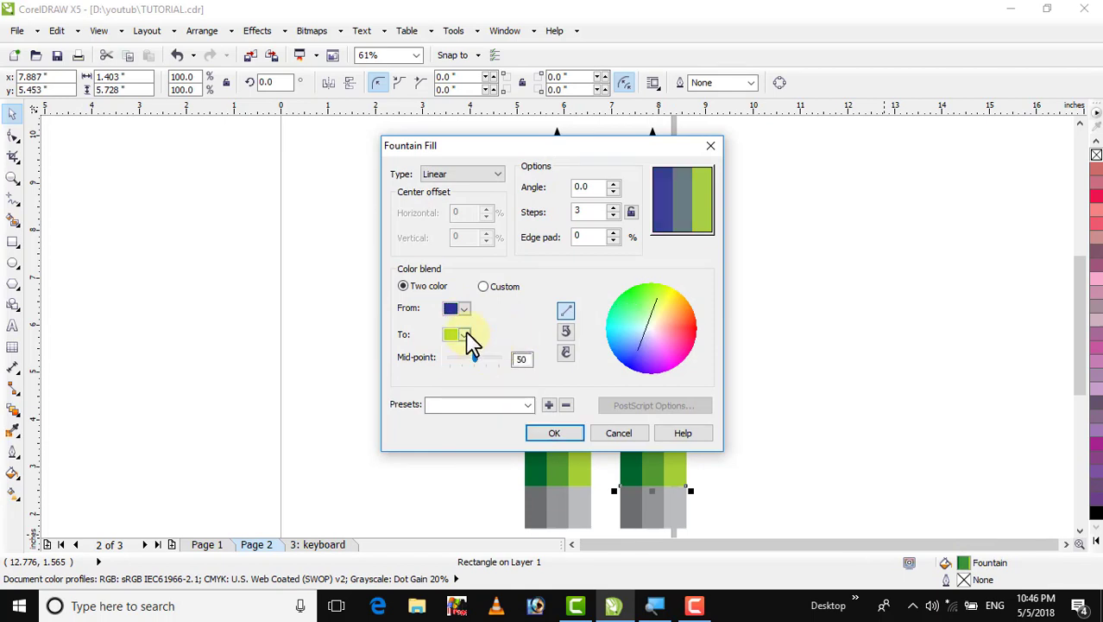
left_click(463, 335)
left_click_drag(529, 420, 523, 368)
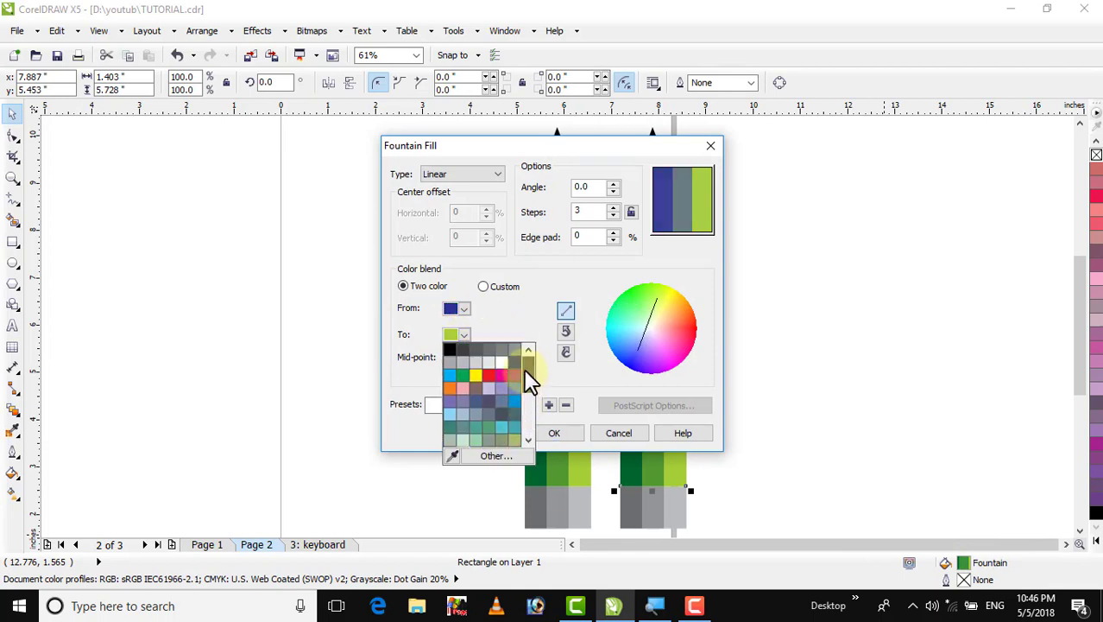
left_click(448, 417)
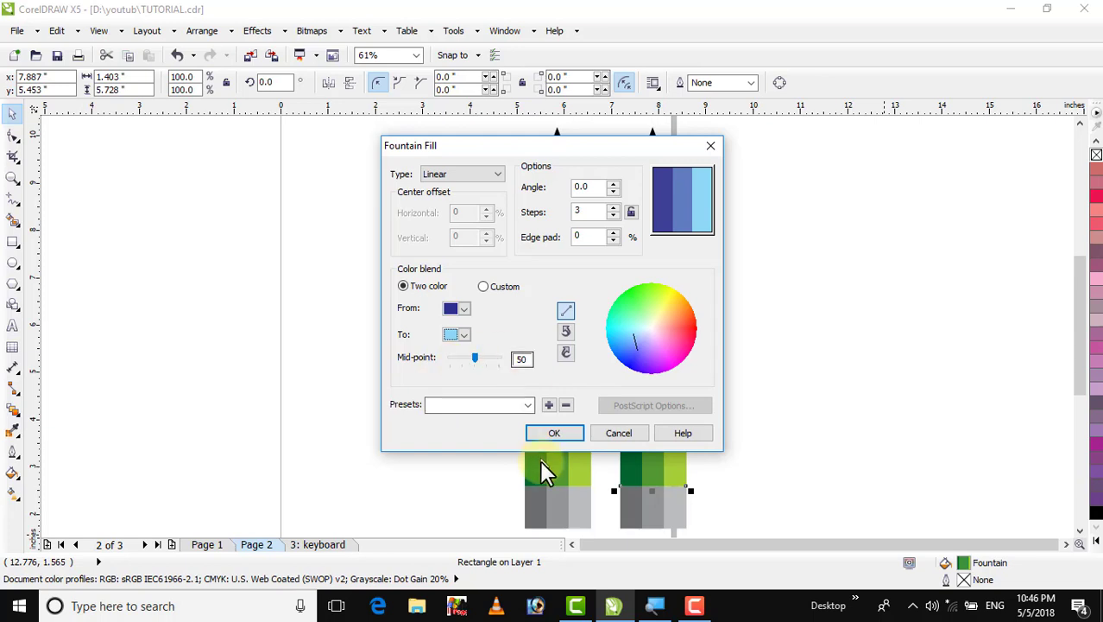
left_click(553, 434)
left_click(748, 294)
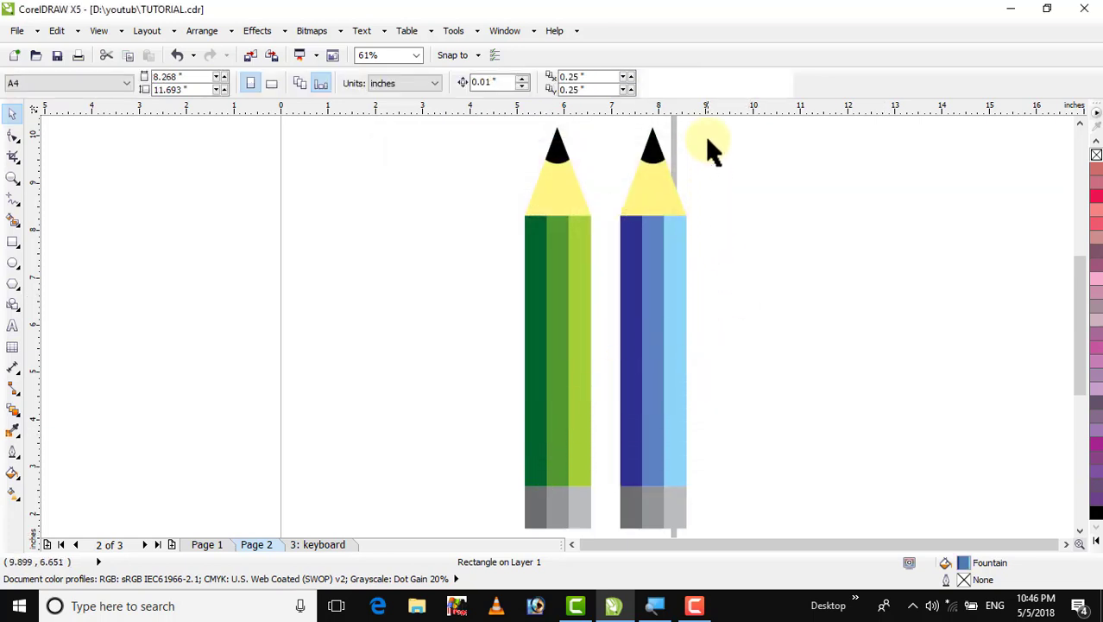
Duplicate the blue pencil to create a third pencil beside it
mouse_move(707, 122)
left_mouse_down()
mouse_move(584, 456)
mouse_move(591, 535)
mouse_move(601, 504)
left_mouse_up()
mouse_move(667, 327)
left_mouse_down()
mouse_move(753, 340)
mouse_move(708, 398)
left_mouse_up()
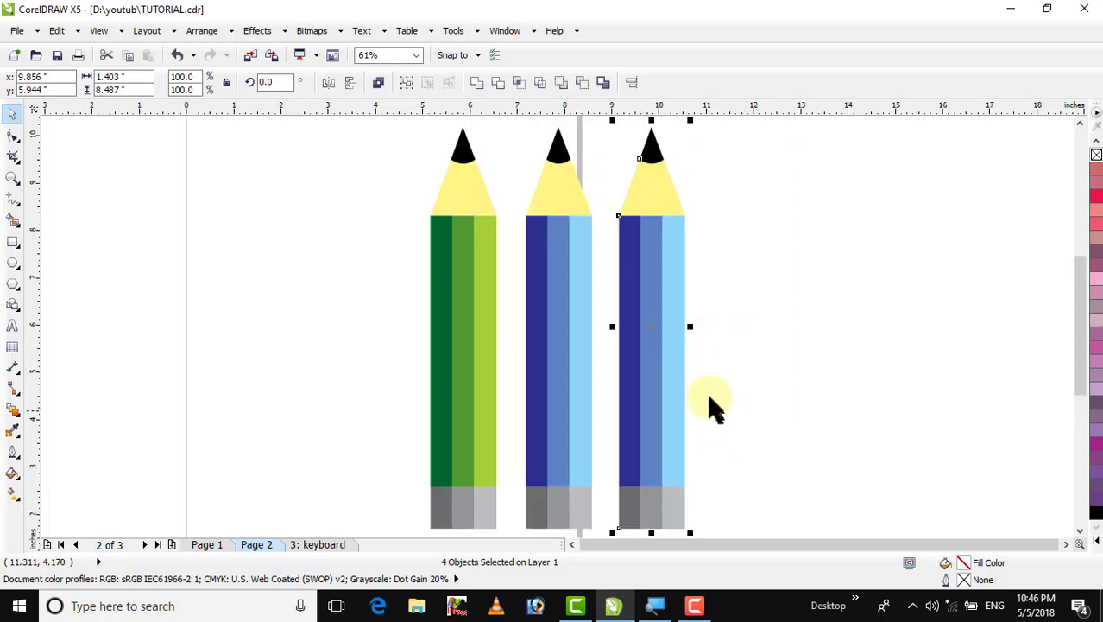
left_click(827, 329)
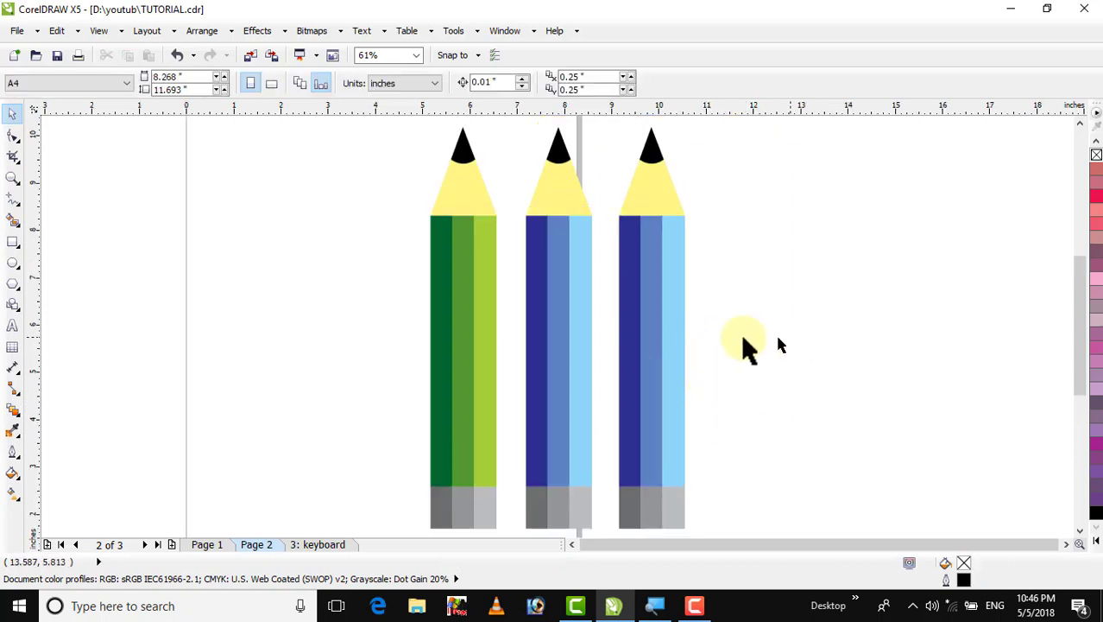
Change the third pencil body's fountain fill to run from red to light pink
left_click(649, 338)
double_click(964, 565)
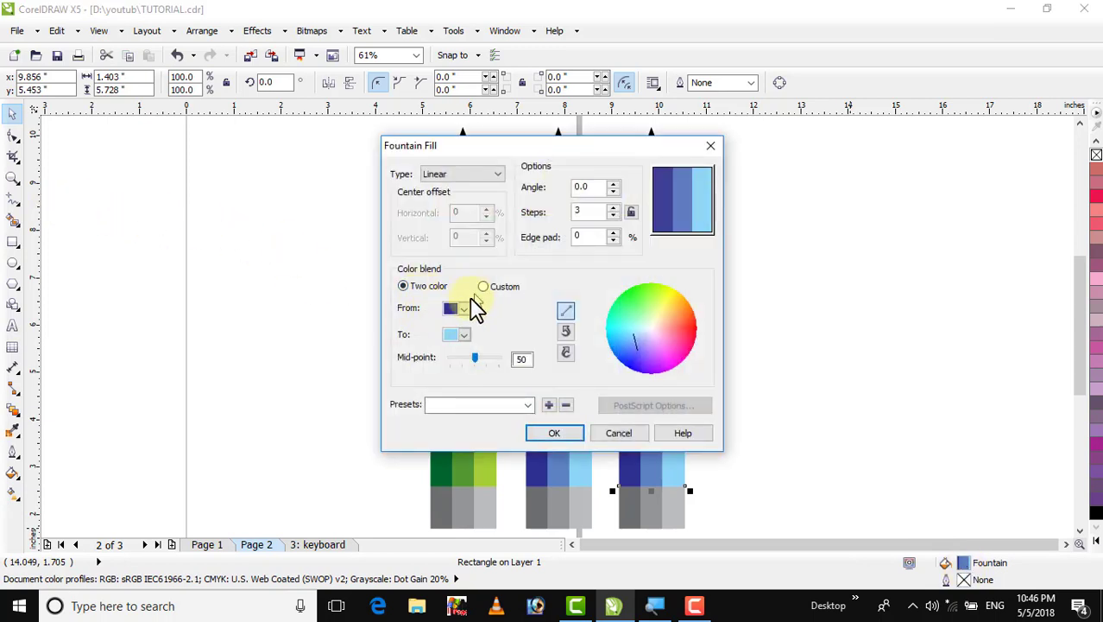
left_click(465, 311)
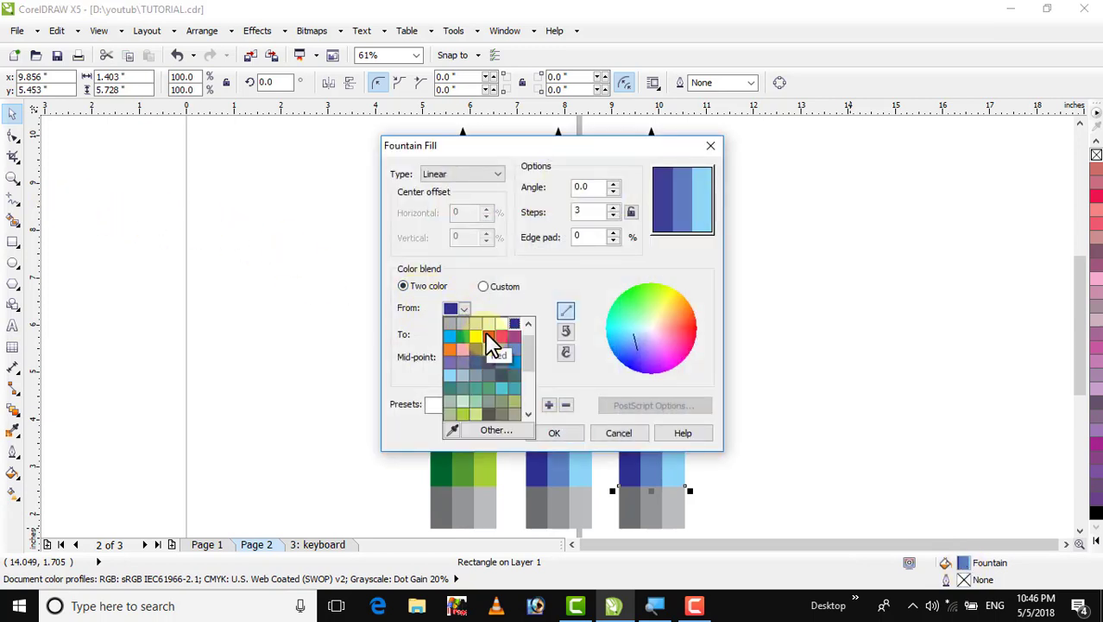
left_click(488, 337)
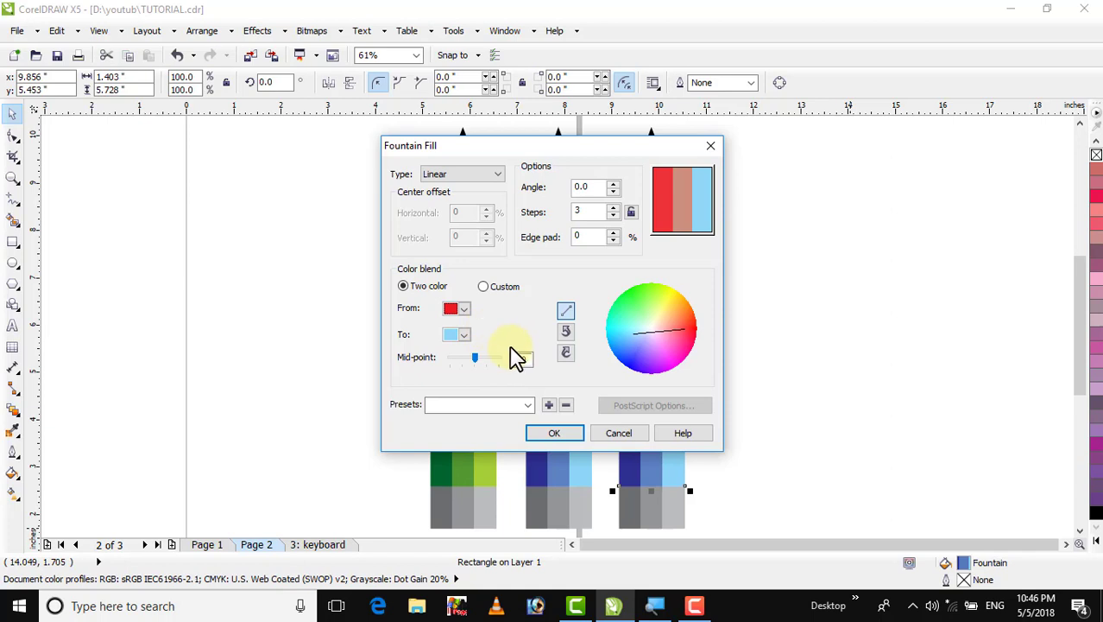
left_click(464, 336)
mouse_move(533, 400)
left_mouse_down()
mouse_move(528, 424)
mouse_move(531, 392)
left_mouse_up()
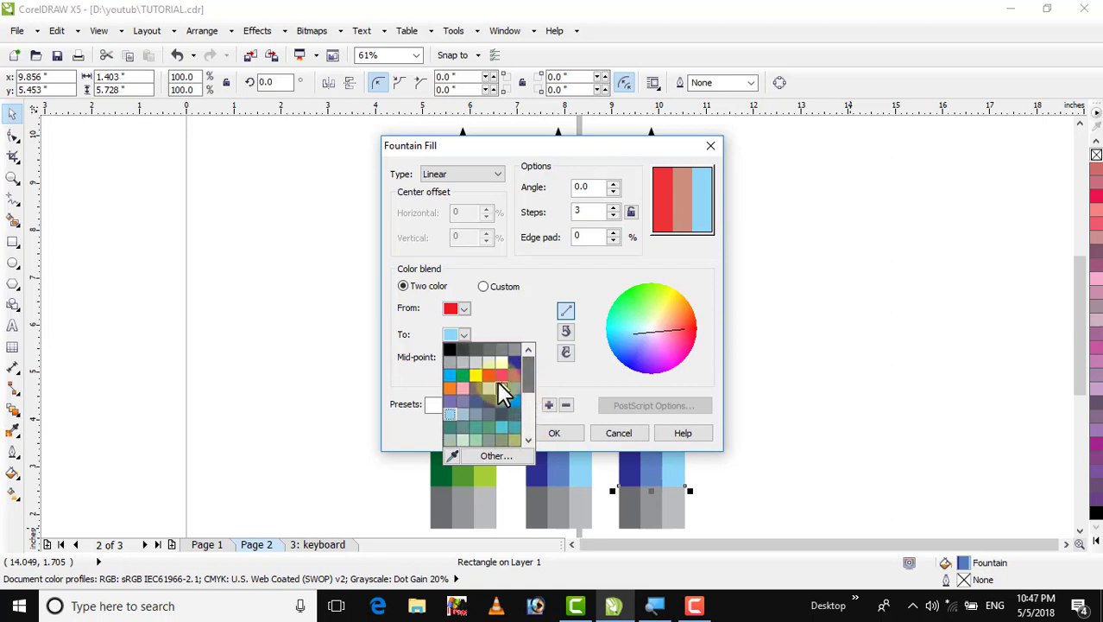
left_click(462, 385)
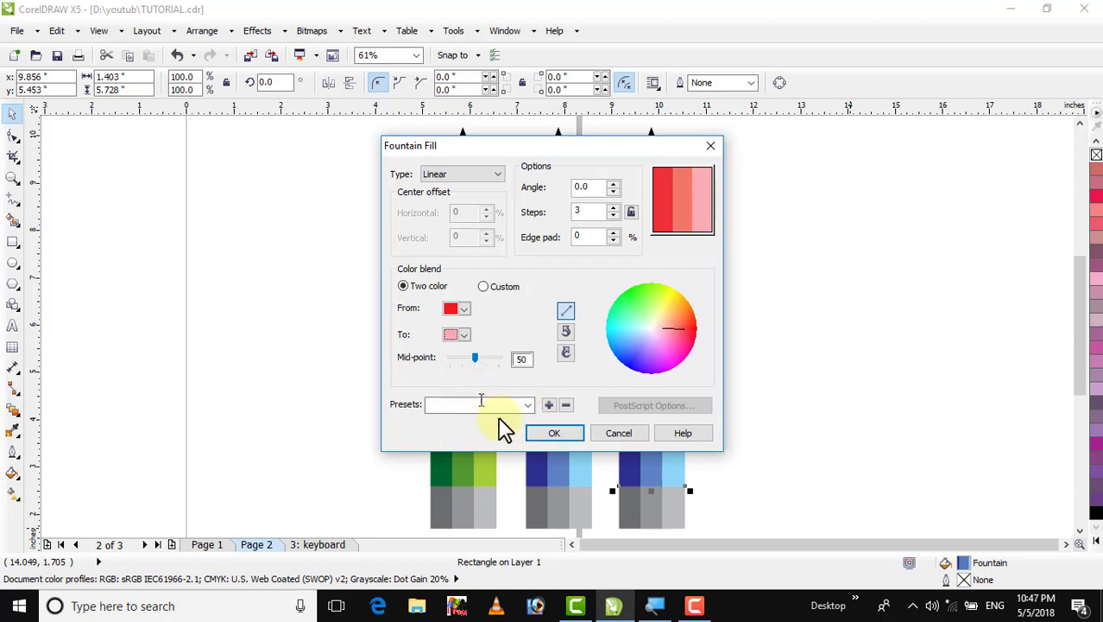
left_click(543, 434)
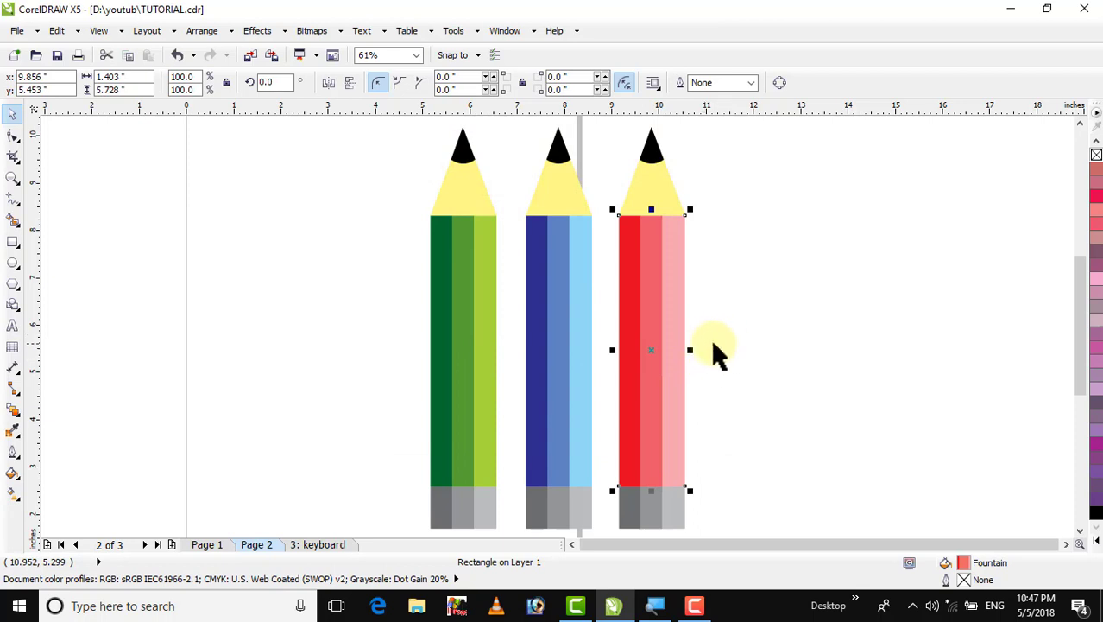
Select all three pencils and move them together towards the right side of the page
left_click(716, 274)
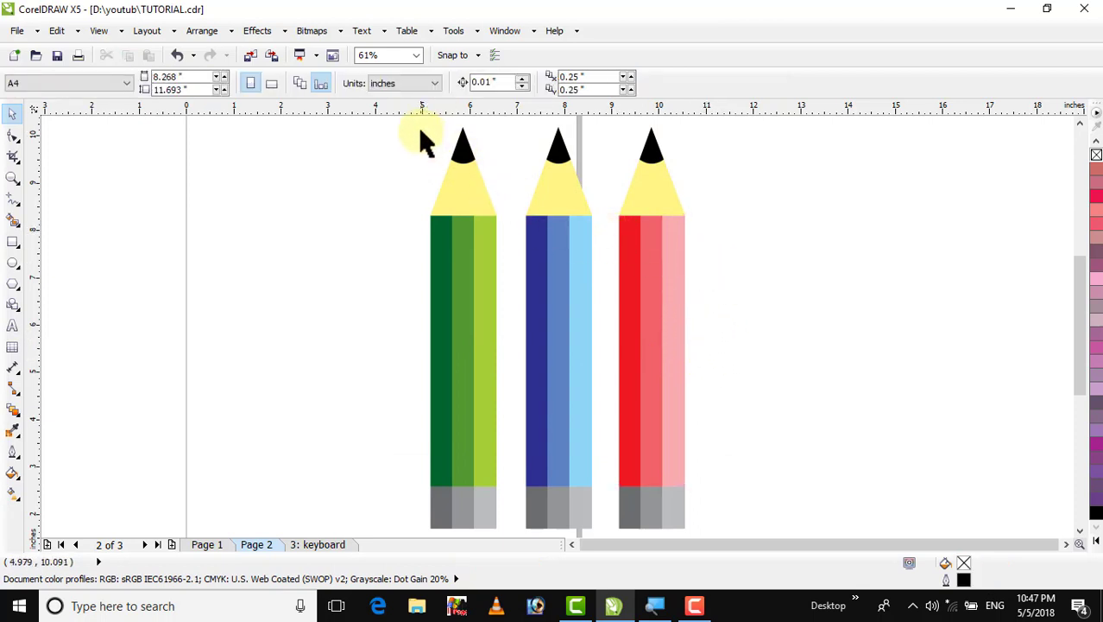
mouse_move(414, 122)
left_mouse_down()
mouse_move(685, 369)
mouse_move(739, 521)
mouse_move(736, 505)
left_mouse_up()
mouse_move(577, 358)
left_mouse_down()
mouse_move(594, 348)
mouse_move(734, 365)
left_mouse_up()
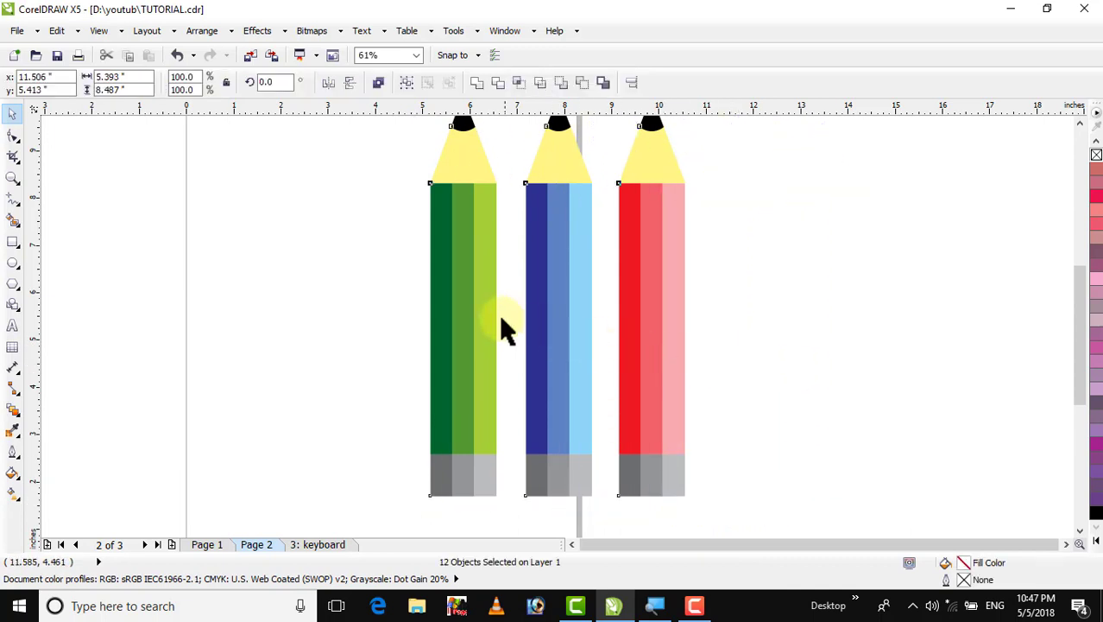
mouse_move(638, 312)
left_mouse_down()
mouse_move(659, 312)
mouse_move(653, 301)
left_mouse_up()
left_click(439, 226)
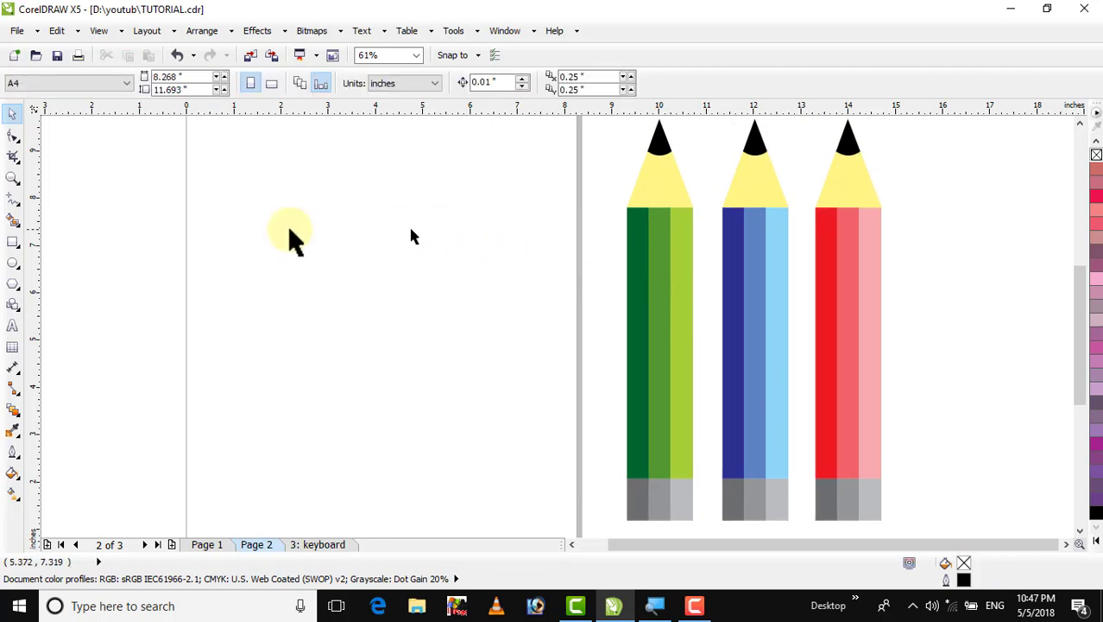
Draw a tall rectangle about 1.13 by 6.6 inches on the empty left part of the page
left_click(12, 240)
mouse_move(352, 168)
left_mouse_down()
mouse_move(414, 405)
mouse_move(407, 480)
left_mouse_up()
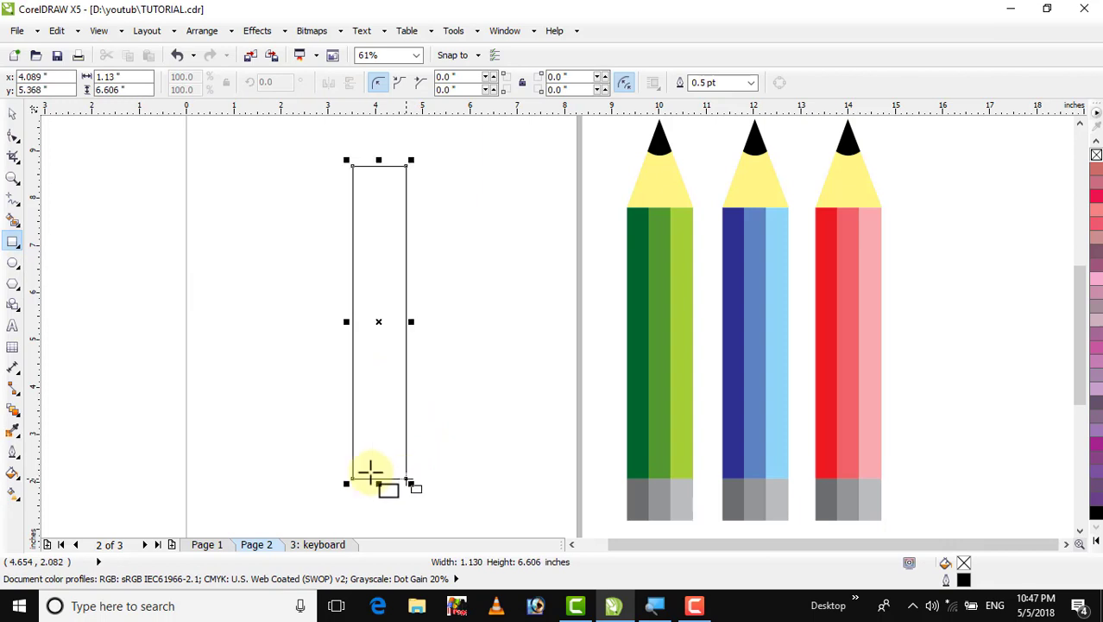
left_click(12, 114)
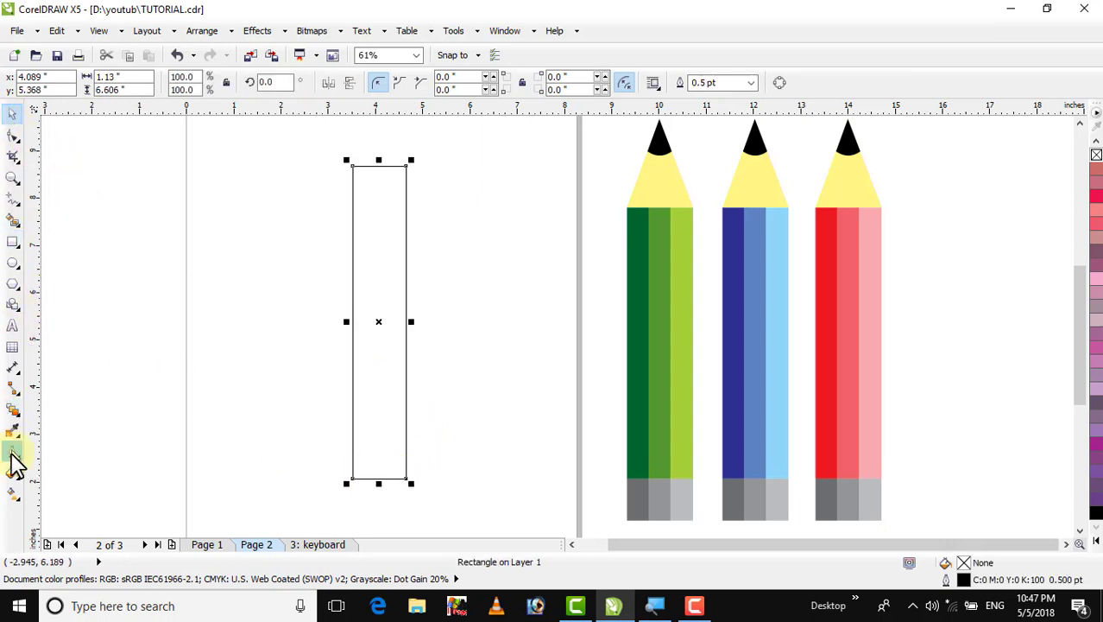
Give the rectangle a custom linear fountain fill from red through orange at 47% back to red
left_click(12, 475)
mouse_move(20, 477)
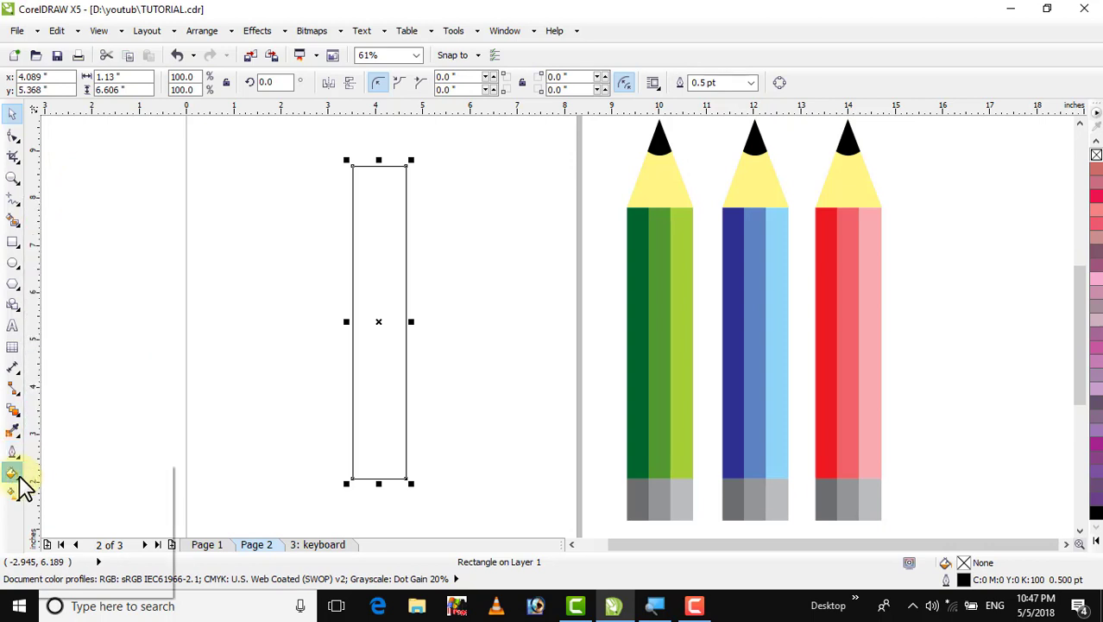
left_click(97, 378)
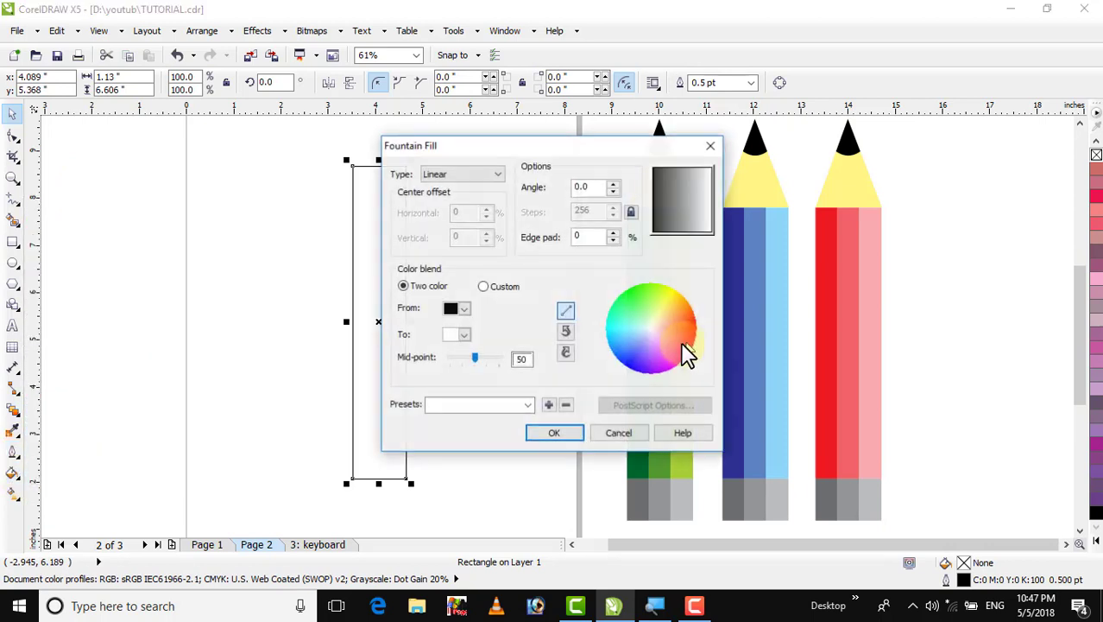
left_click(483, 288)
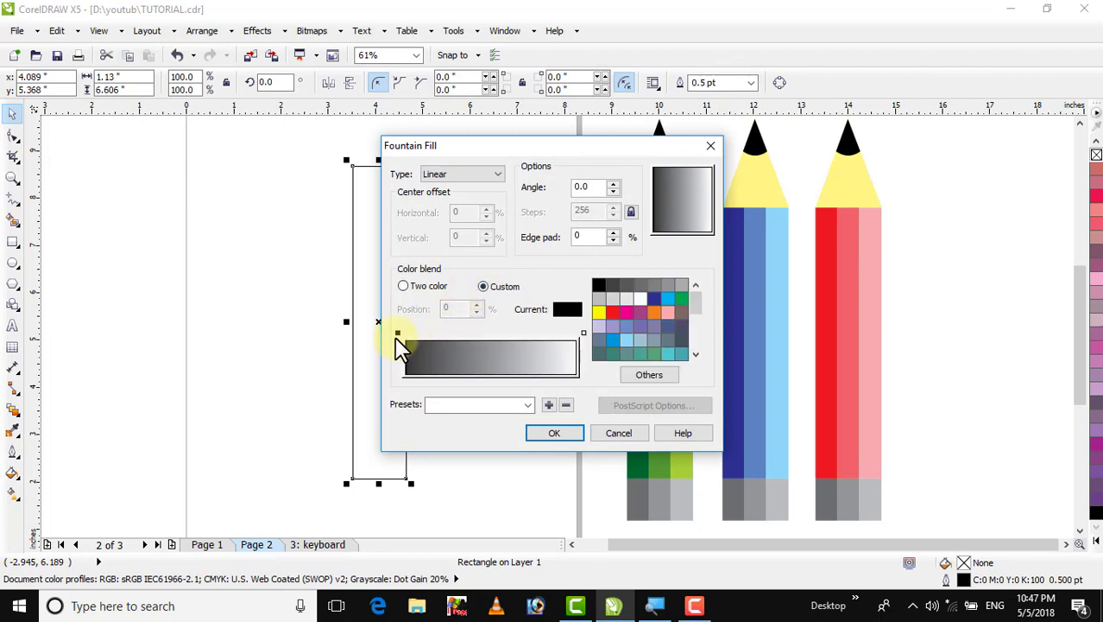
left_click(398, 334)
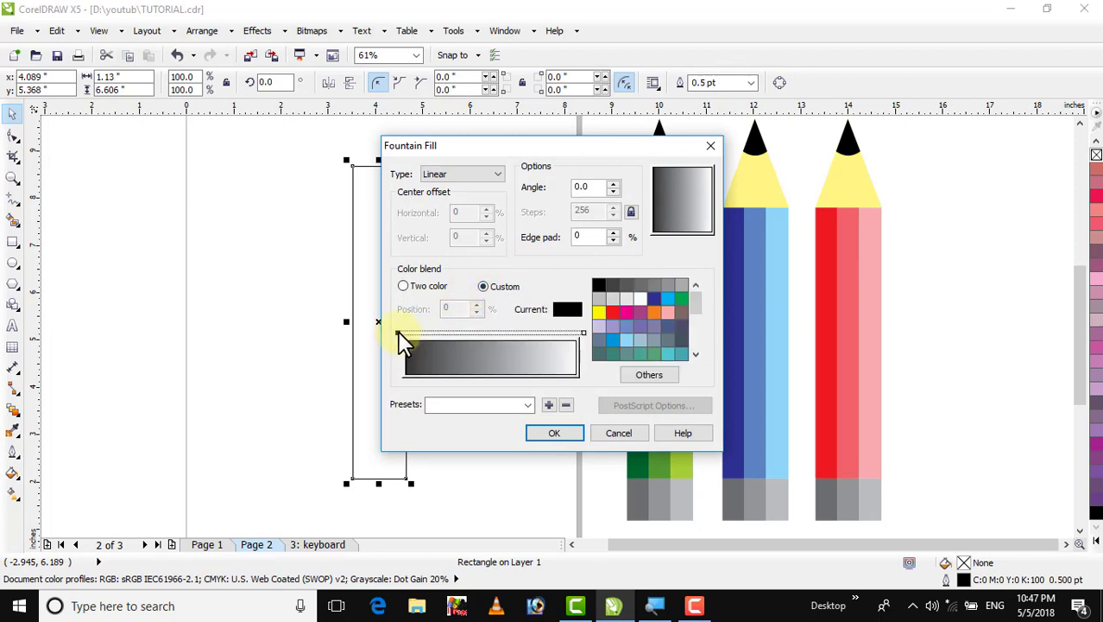
left_click(612, 313)
left_click(583, 333)
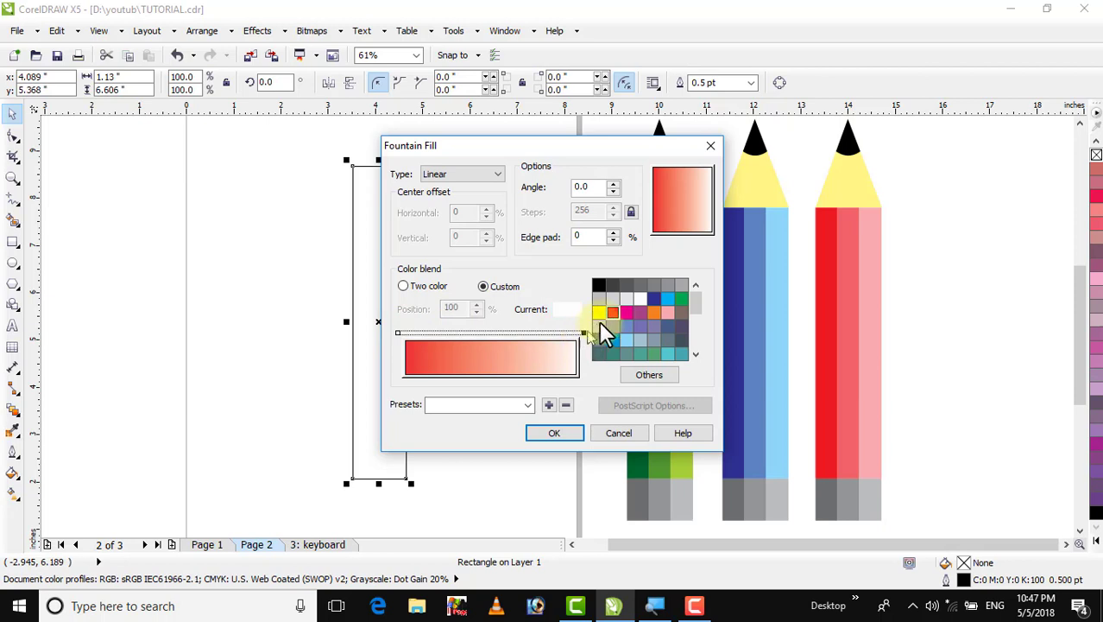
left_click(610, 313)
double_click(485, 333)
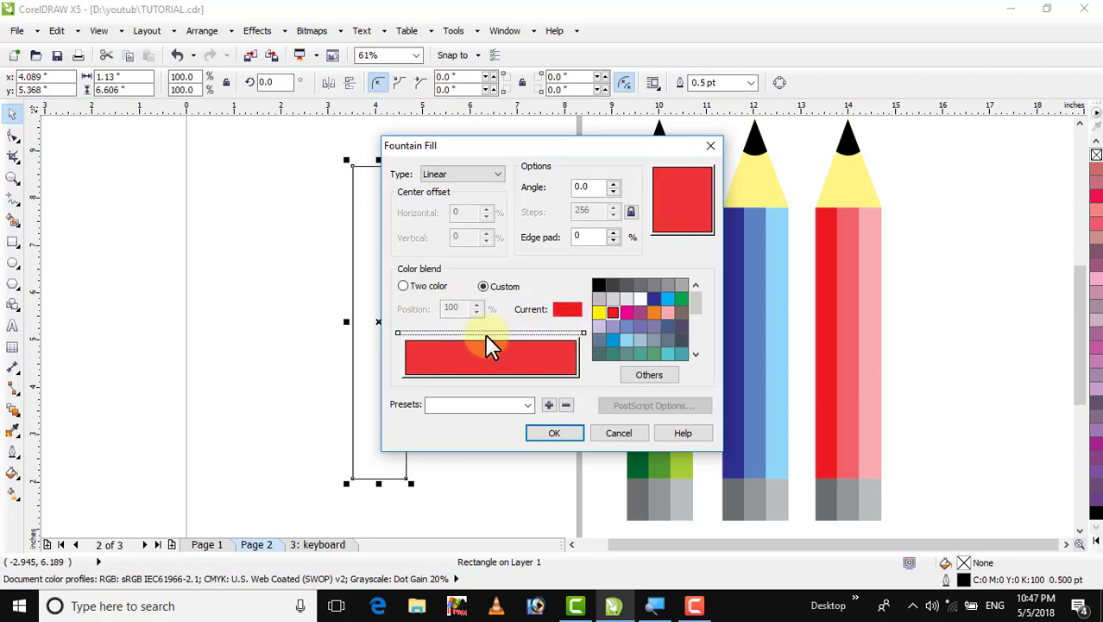
left_click(655, 312)
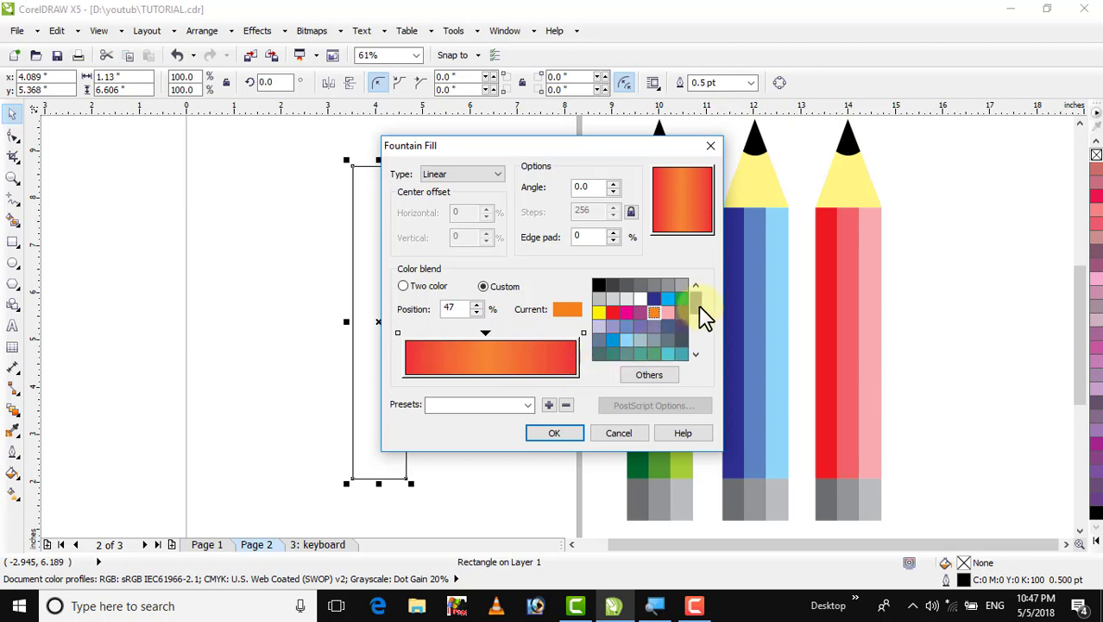
left_click_drag(698, 304, 692, 355)
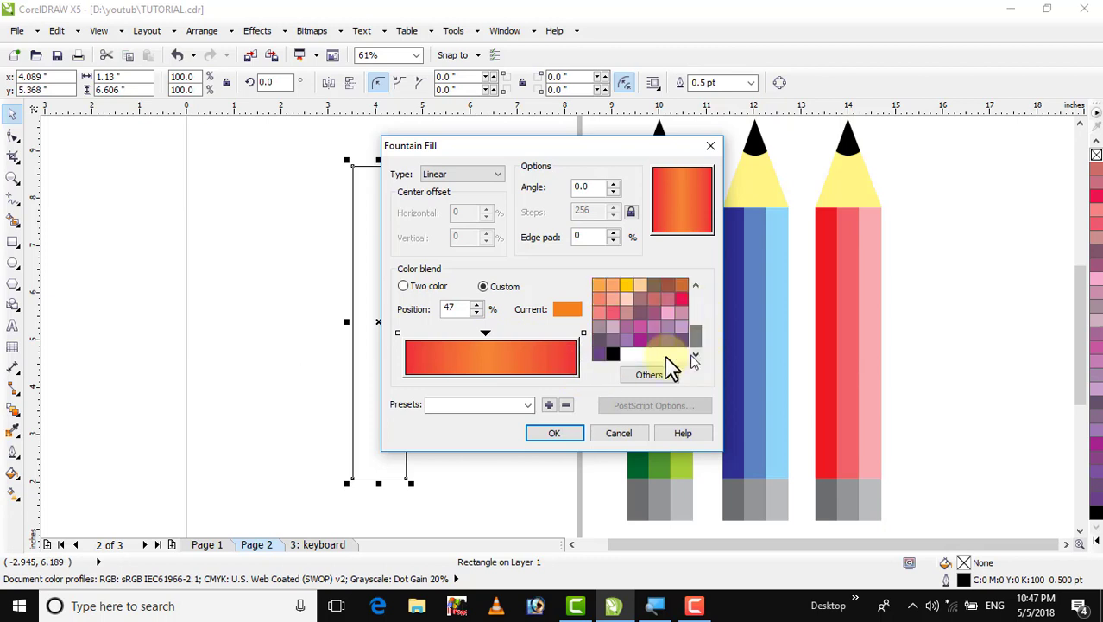
left_click(553, 434)
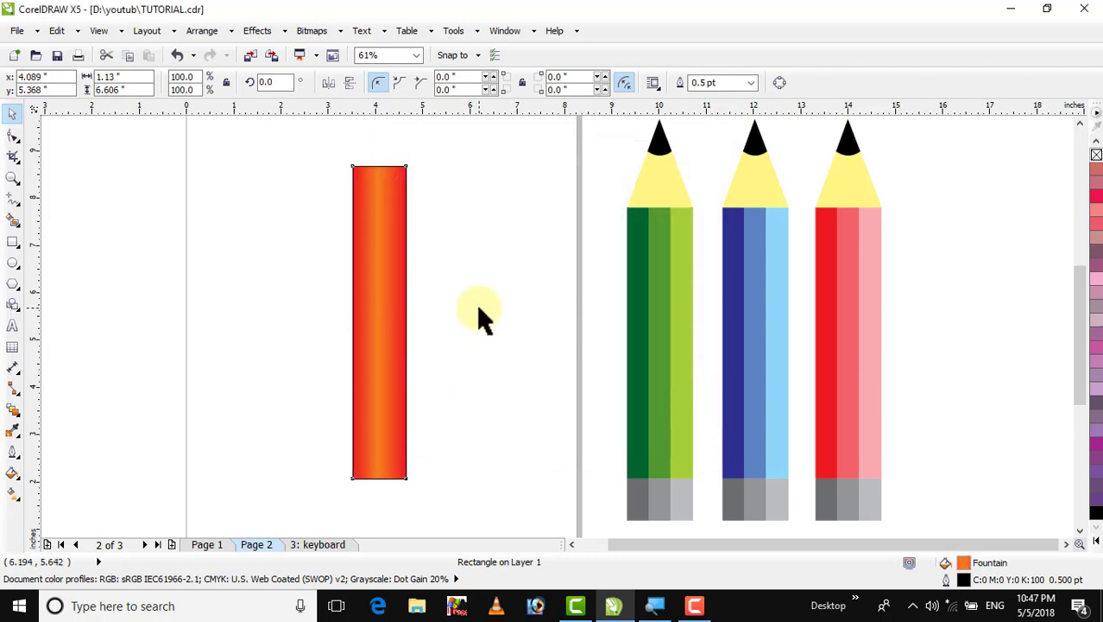
Select the rectangle and align it to the centre of the page
left_click(458, 375)
left_click(363, 312)
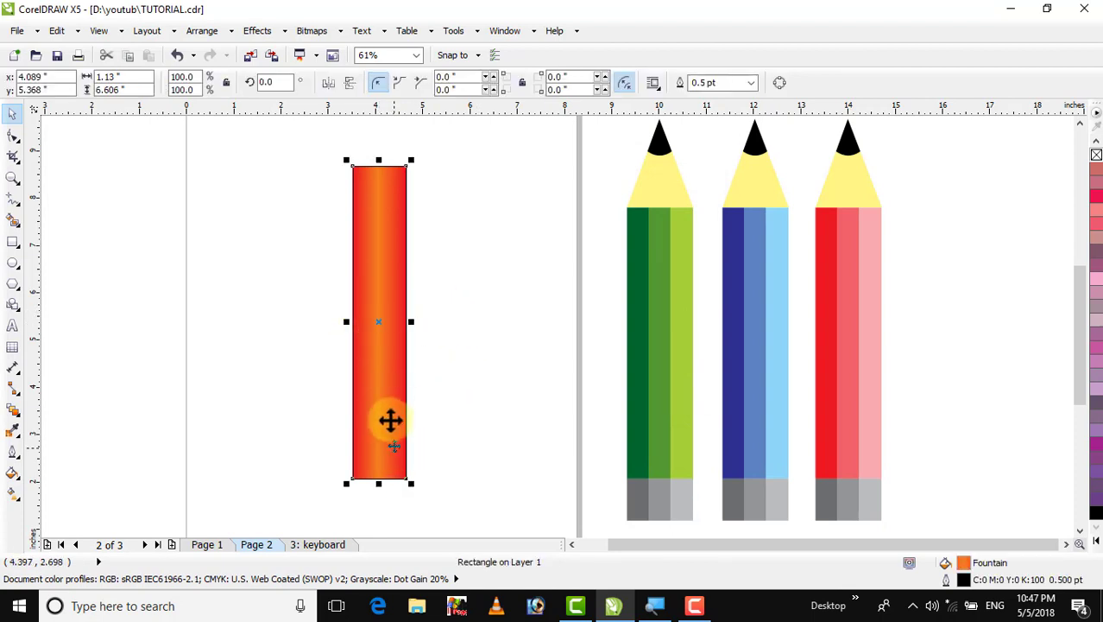
key("e")
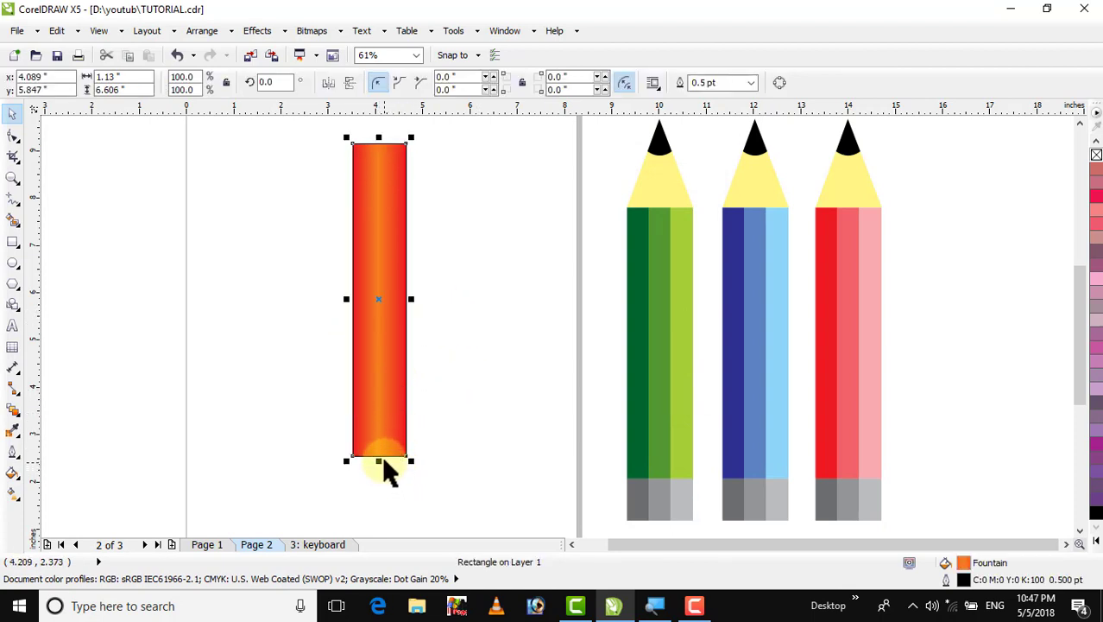
Make a thin copy of the rectangle about 0.31 inches tall across its upper part
left_click_drag(380, 461, 394, 279)
left_click(409, 286)
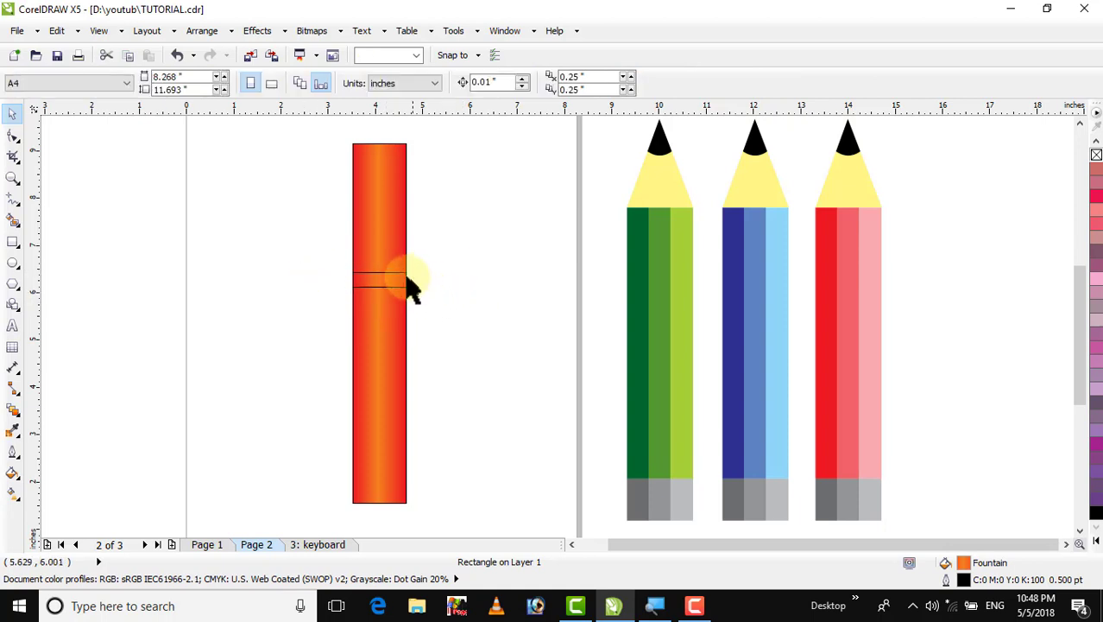
left_click(404, 281)
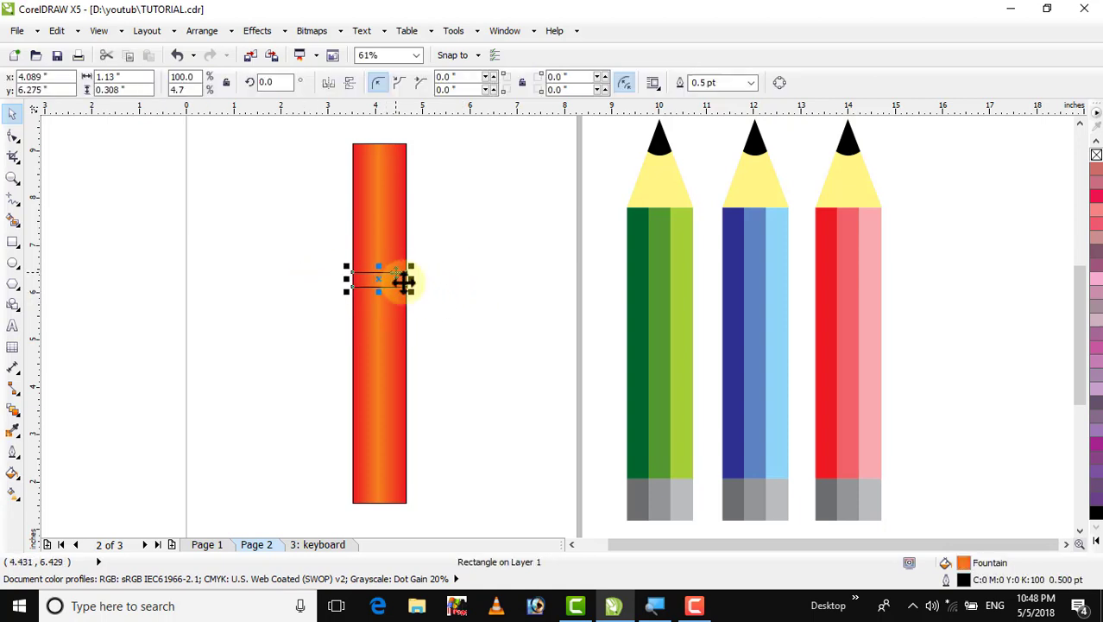
Refill the thin band with a custom metallic fountain fill of several light and dark grey nodes
double_click(964, 563)
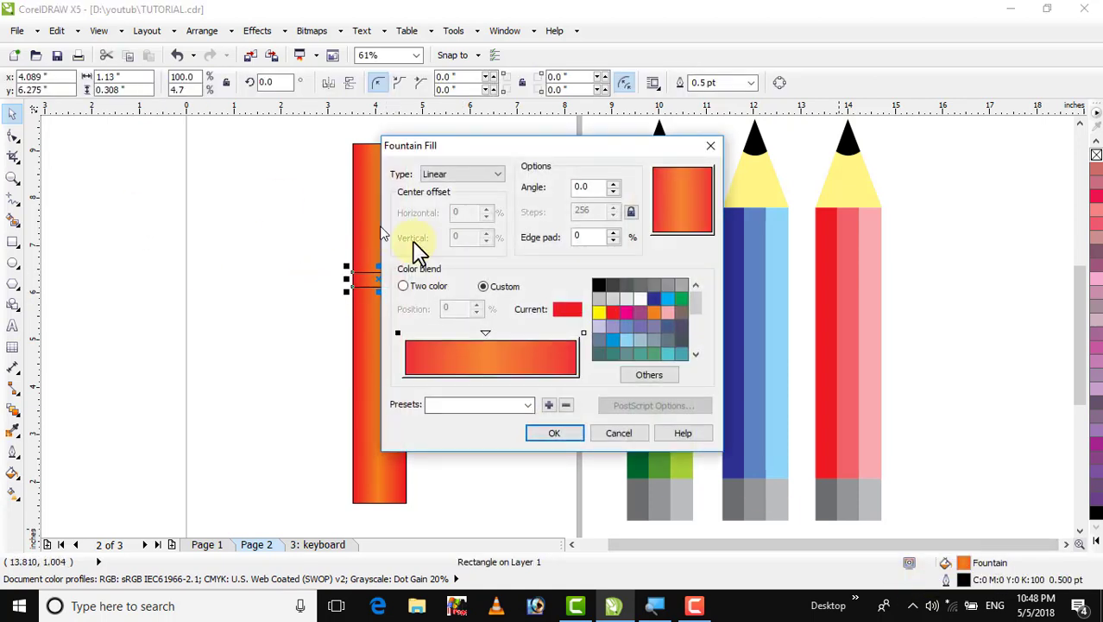
left_click(398, 332)
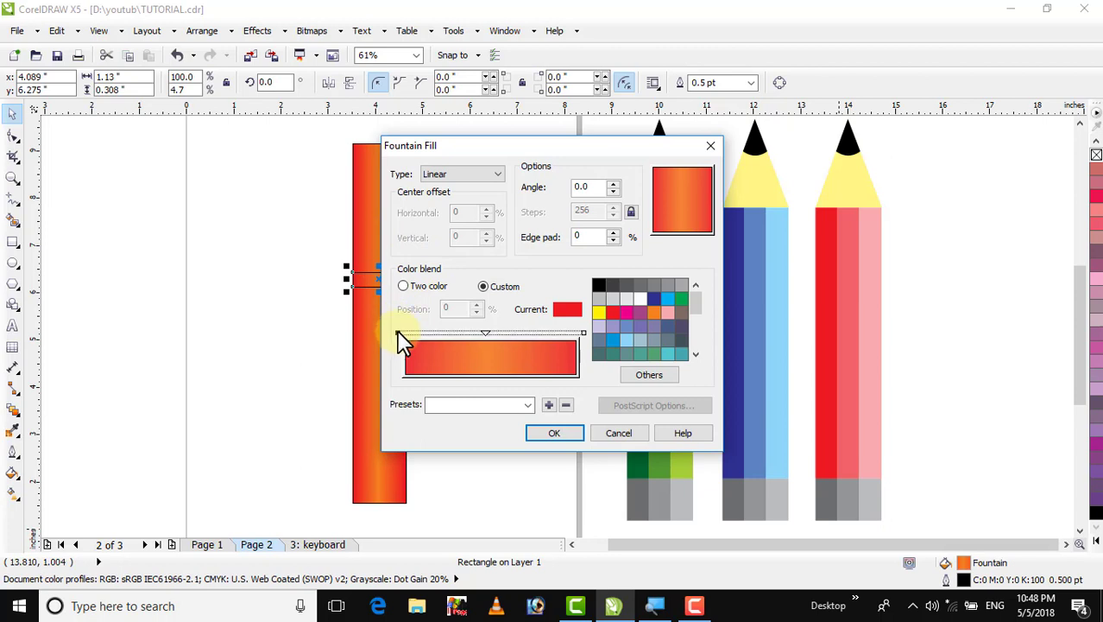
left_click(653, 284)
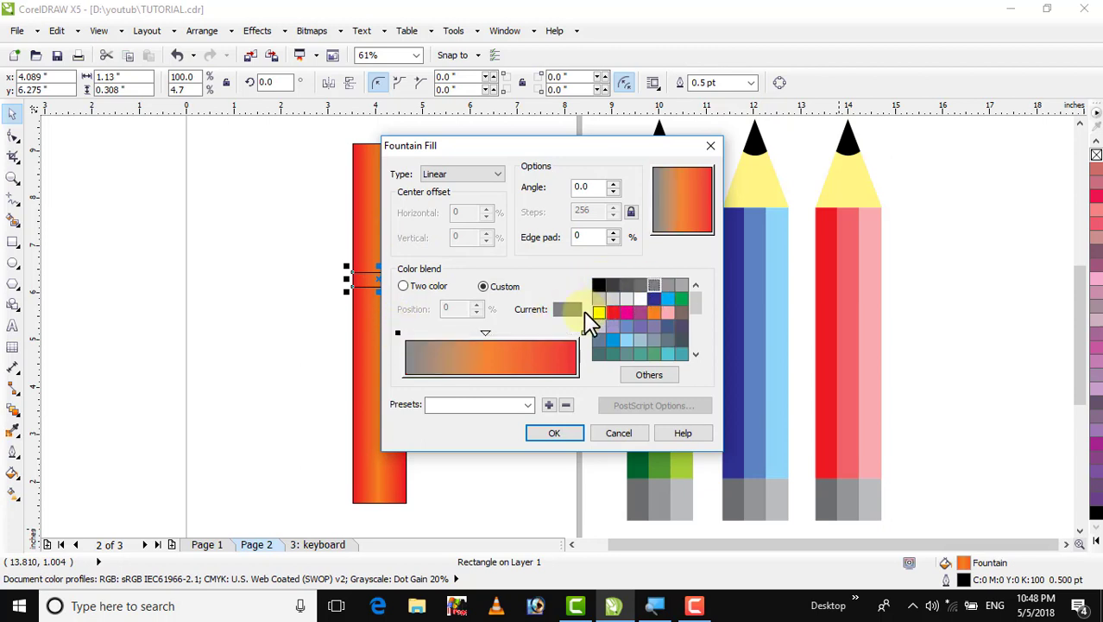
double_click(485, 332)
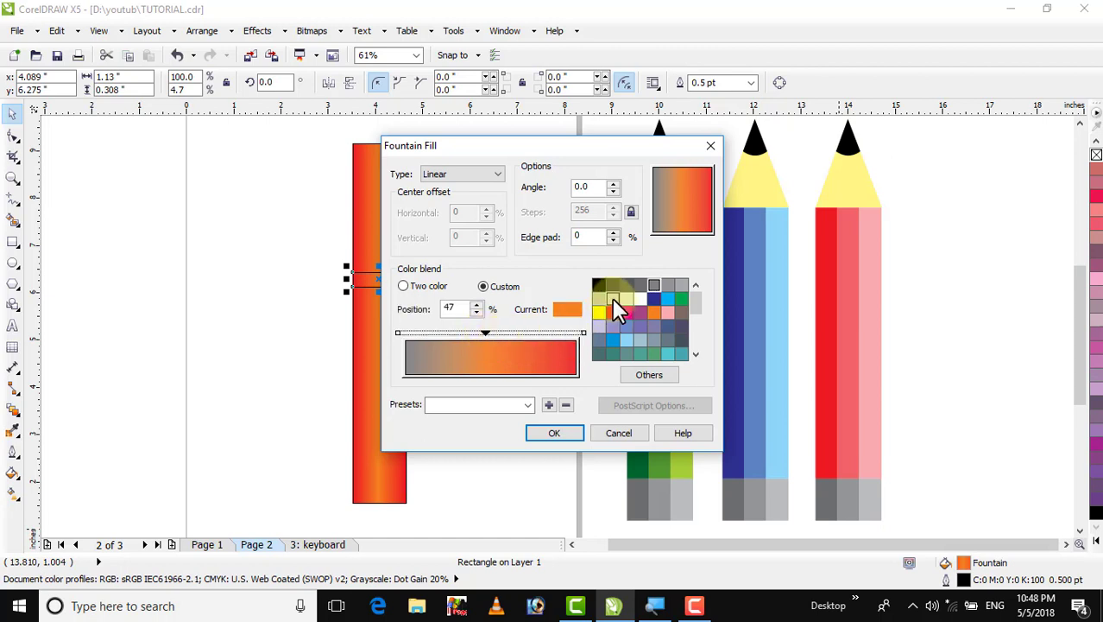
left_click(612, 297)
double_click(529, 330)
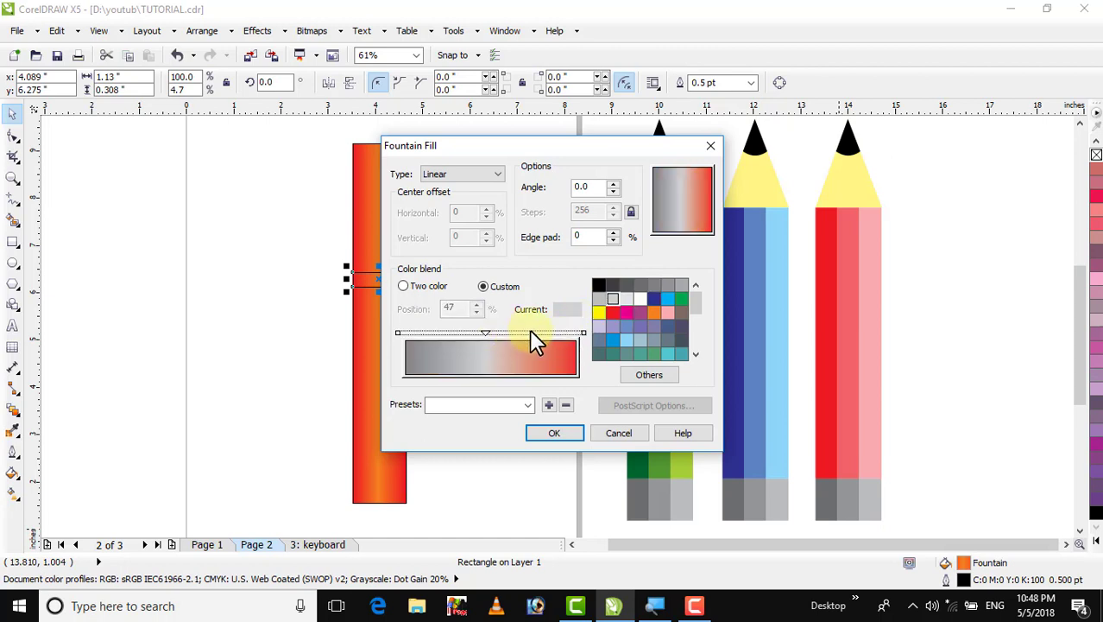
left_click(597, 298)
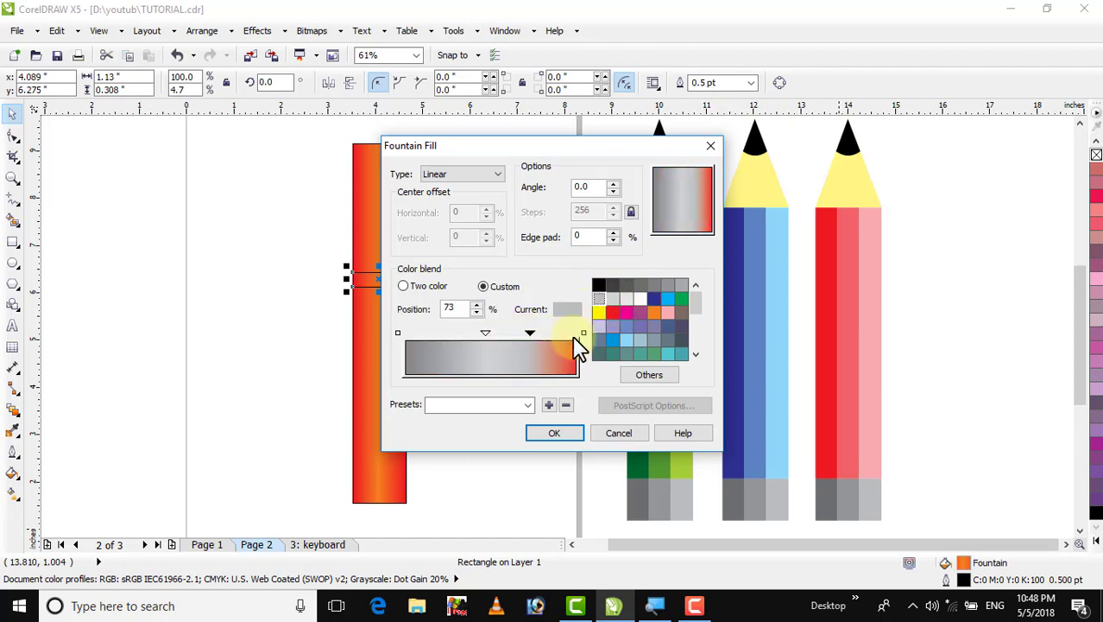
left_click(584, 331)
left_click(614, 286)
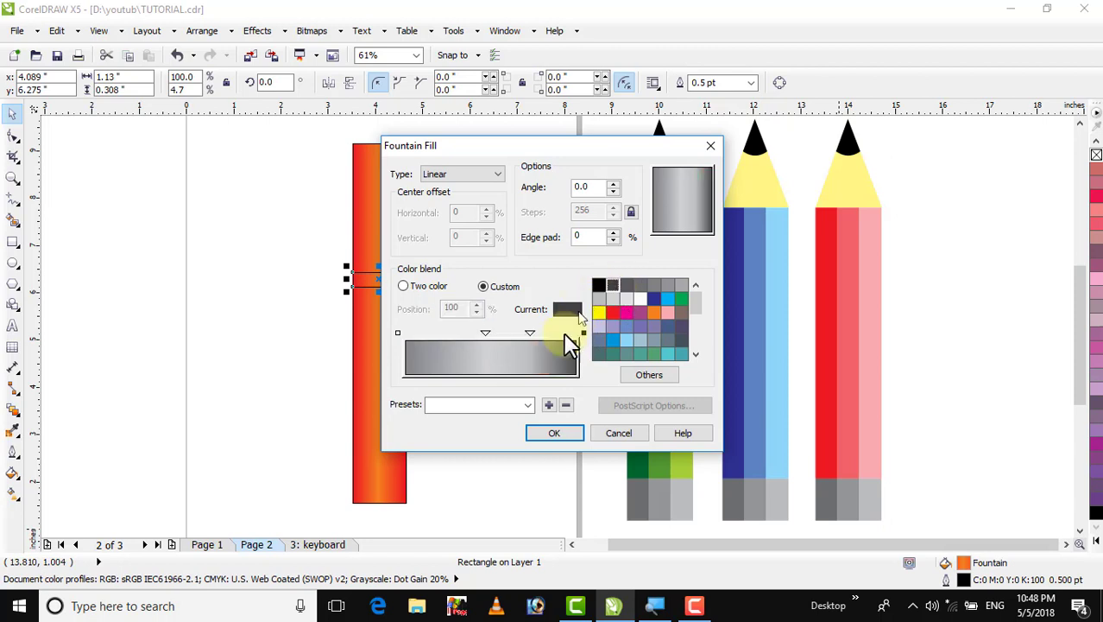
double_click(419, 332)
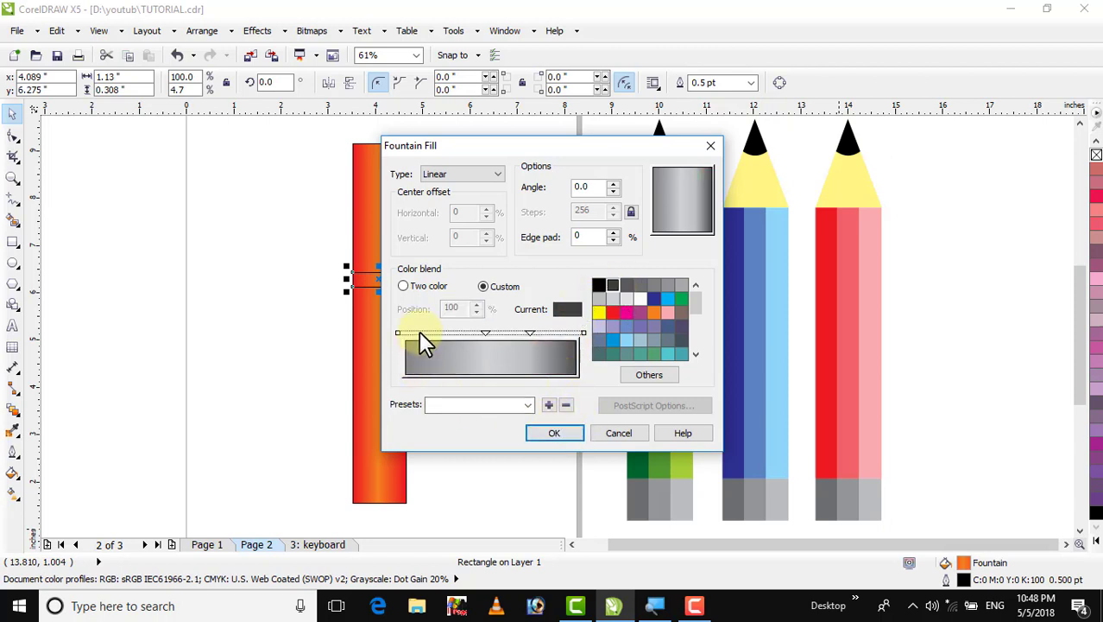
left_click(611, 285)
left_click(549, 434)
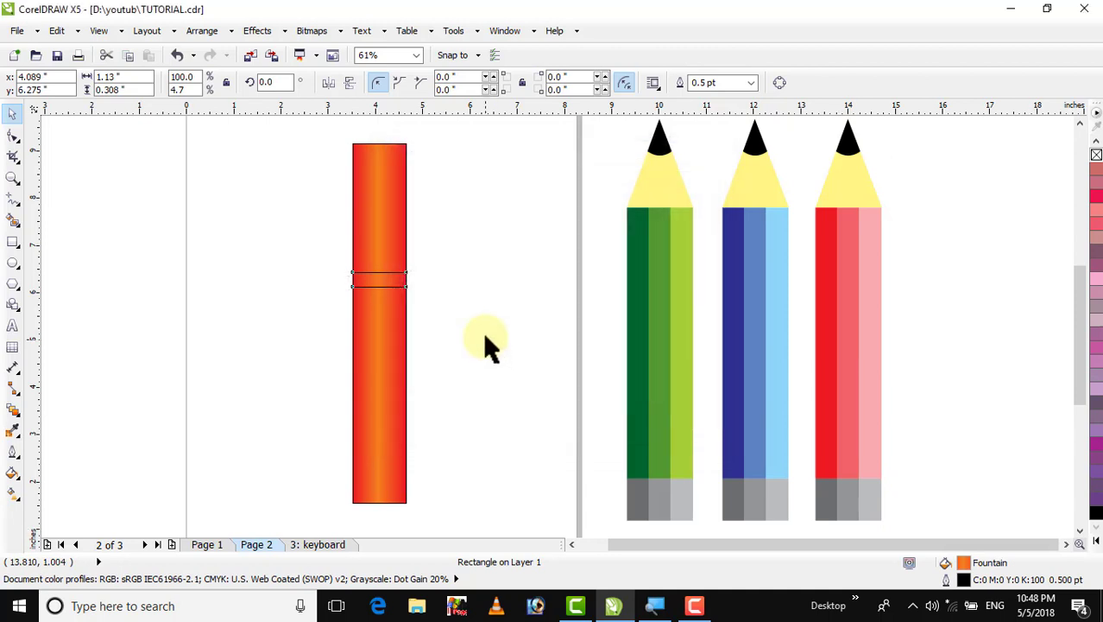
Duplicate the grey band to the top end of the orange rectangle
left_click(462, 310)
left_click(383, 281)
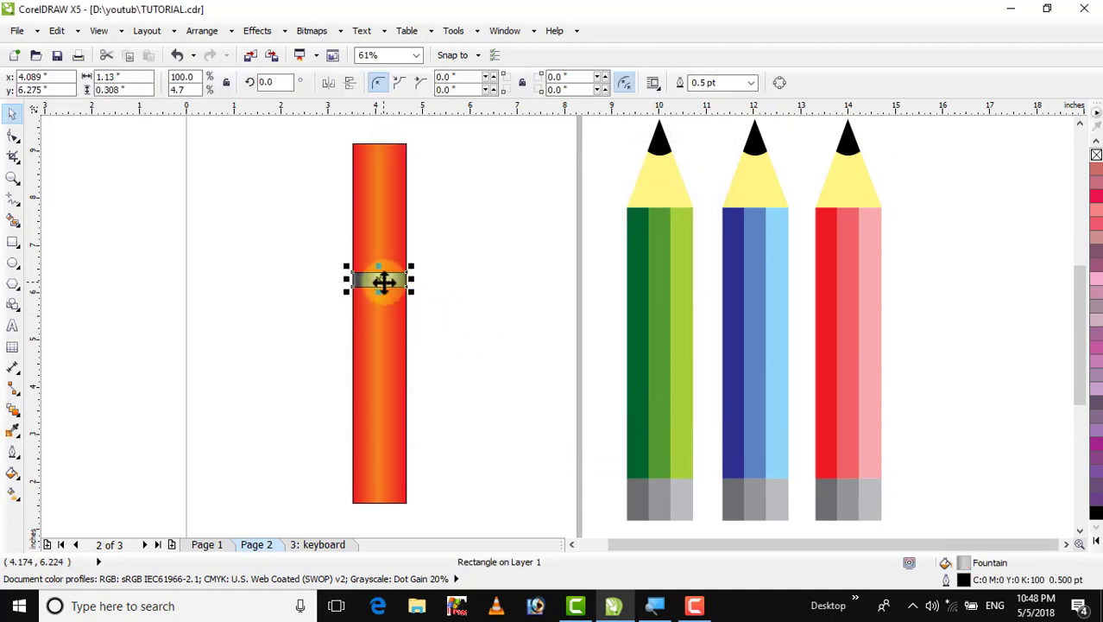
left_click_drag(383, 281, 383, 149)
left_click(434, 169)
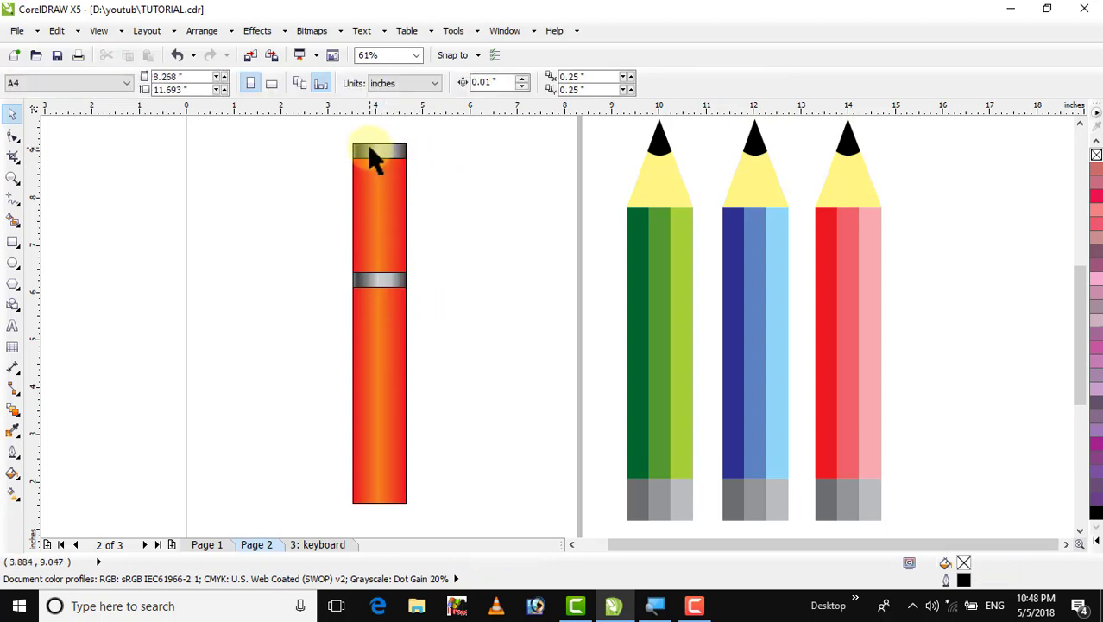
Make a narrow copy of the top grey band, about 0.41 by 0.82 inches, standing on top as a cap
left_click(370, 148)
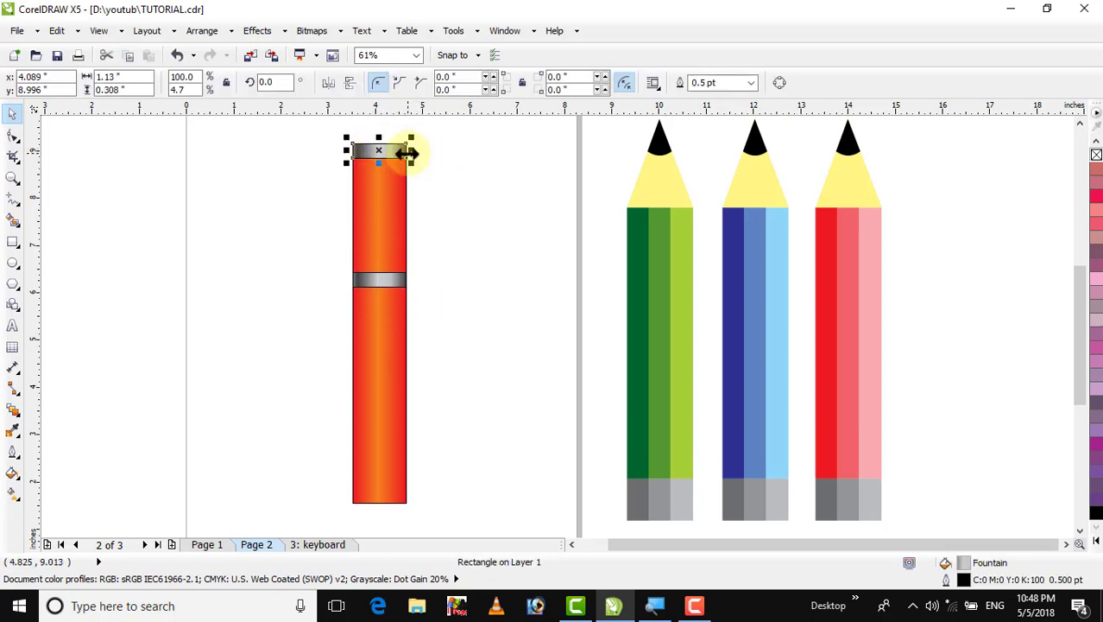
left_click_drag(409, 152, 387, 167)
left_click(418, 179)
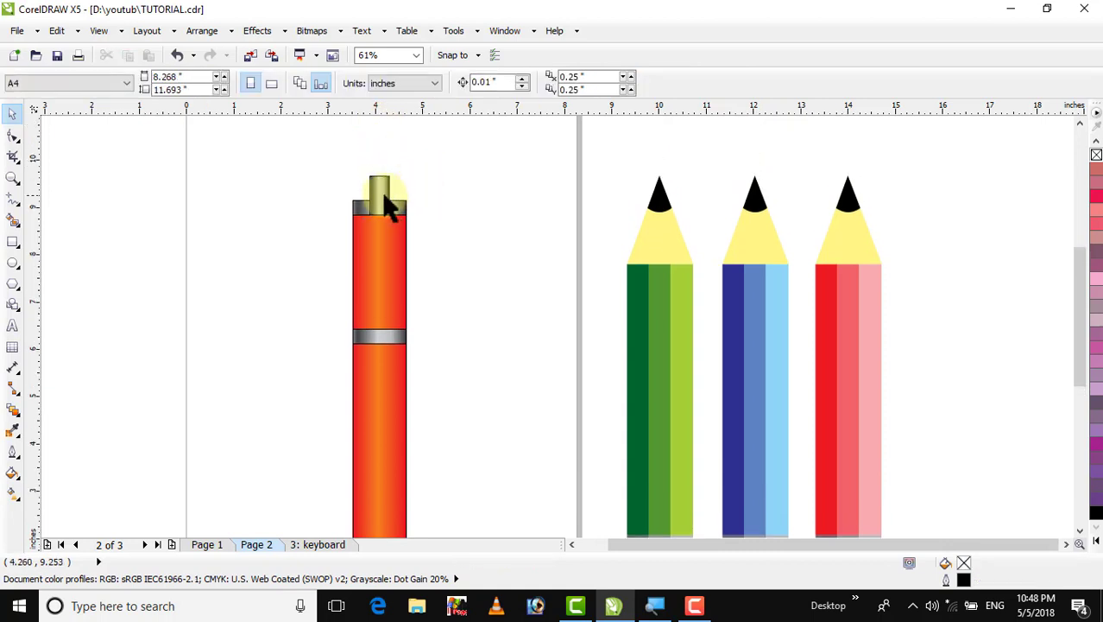
left_click(384, 200)
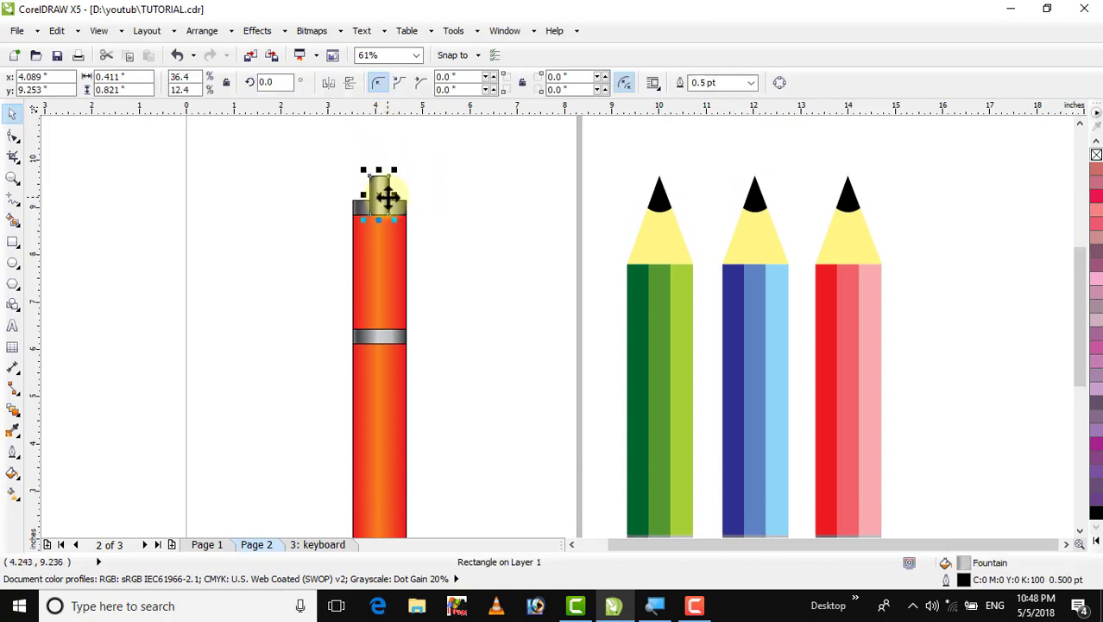
left_click(350, 214)
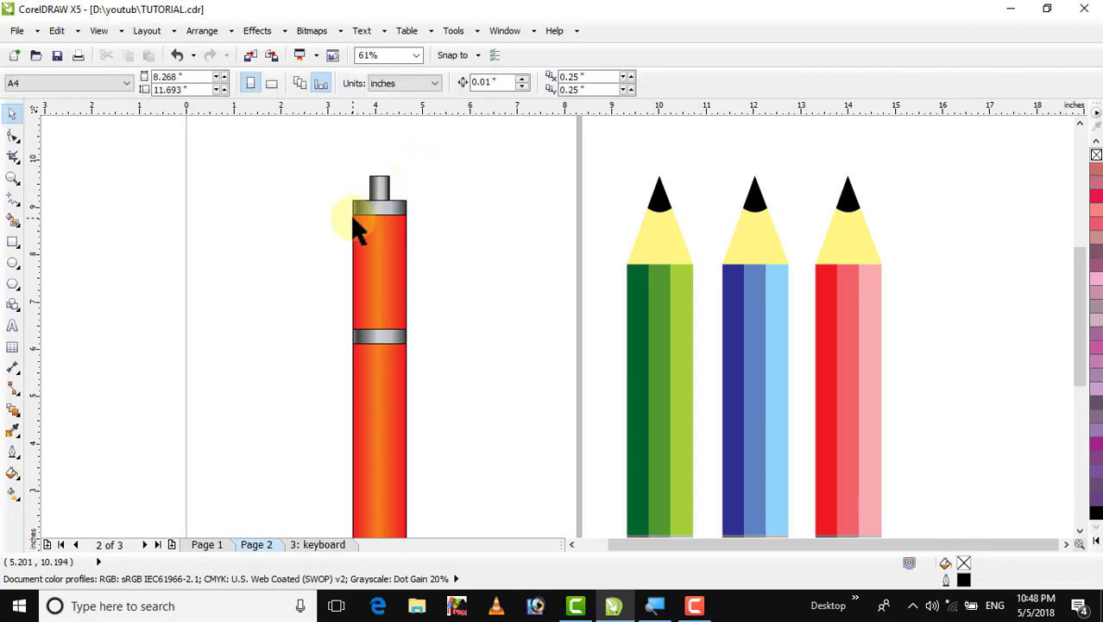
Round the cap's upper corners with the Shape tool to a 0.205 inch corner radius
left_click(377, 185)
left_click(13, 135)
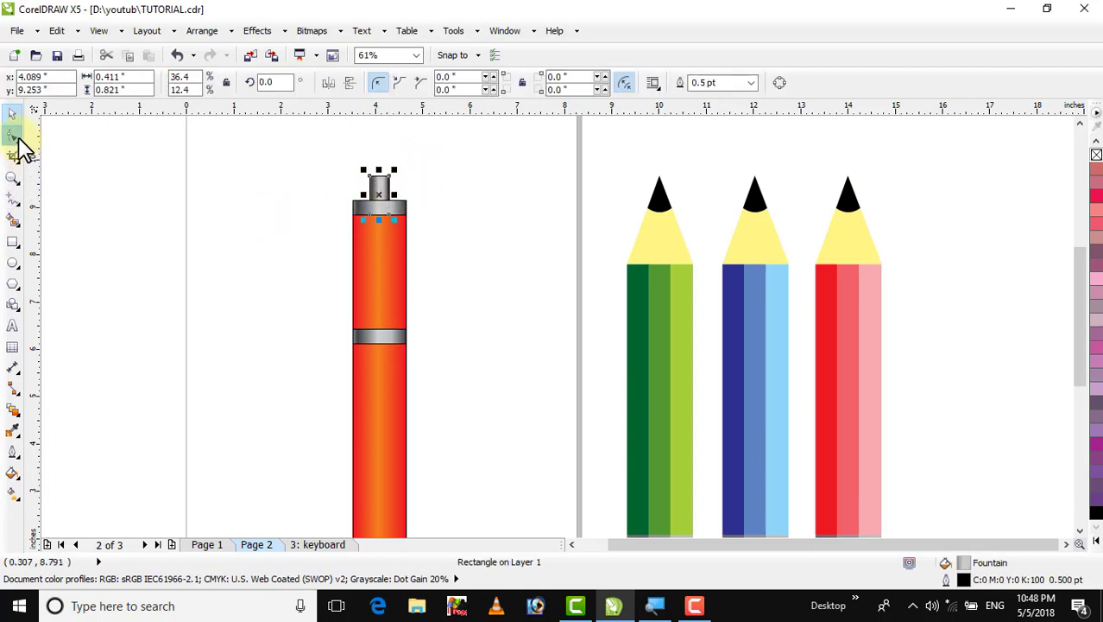
left_click_drag(364, 174, 390, 199)
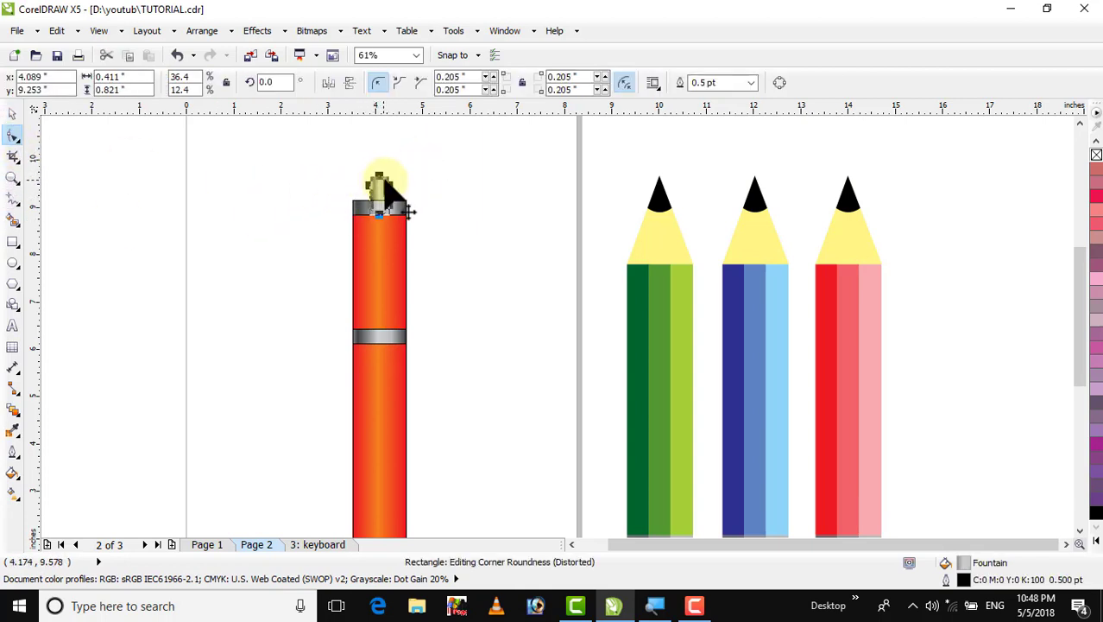
left_click(11, 117)
left_click(215, 268)
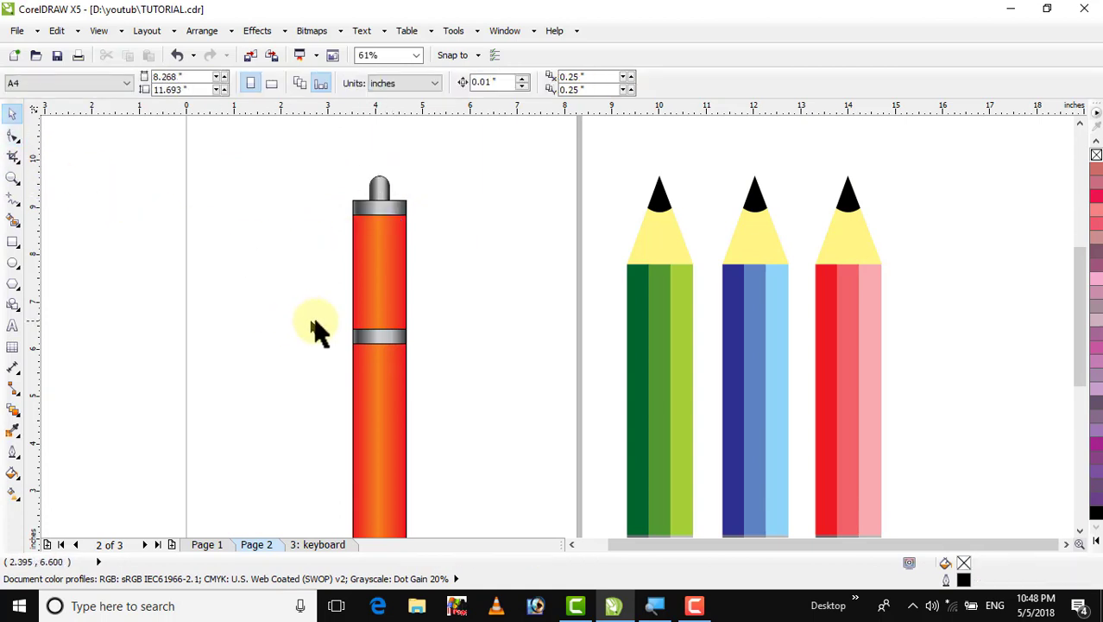
Make a long thin copy of the grey band, about 0.21 by 2.35 inches, hanging down as a clip
left_click(388, 214)
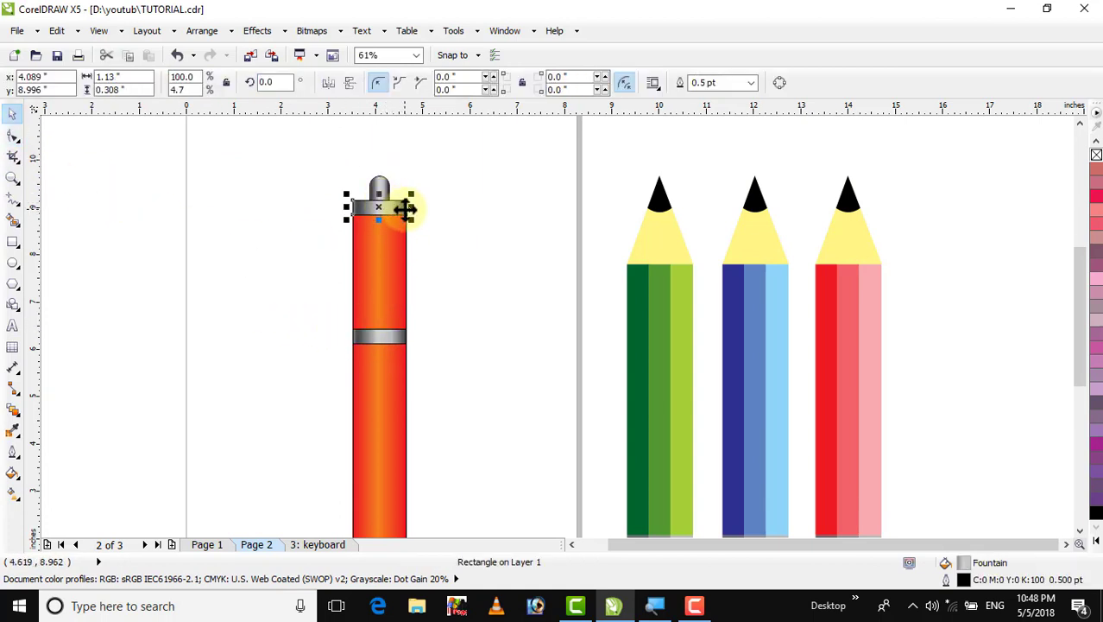
key("Escape")
left_click(402, 217)
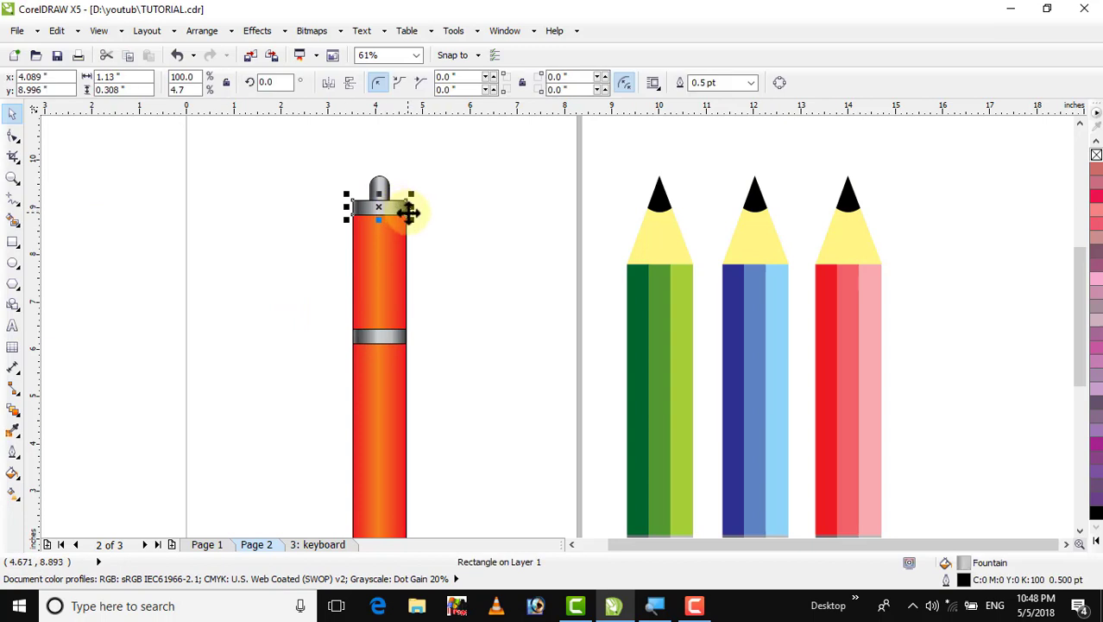
left_click_drag(410, 208, 378, 317)
left_click(446, 222)
Widen the clip to about 0.27 inches
left_click(379, 238)
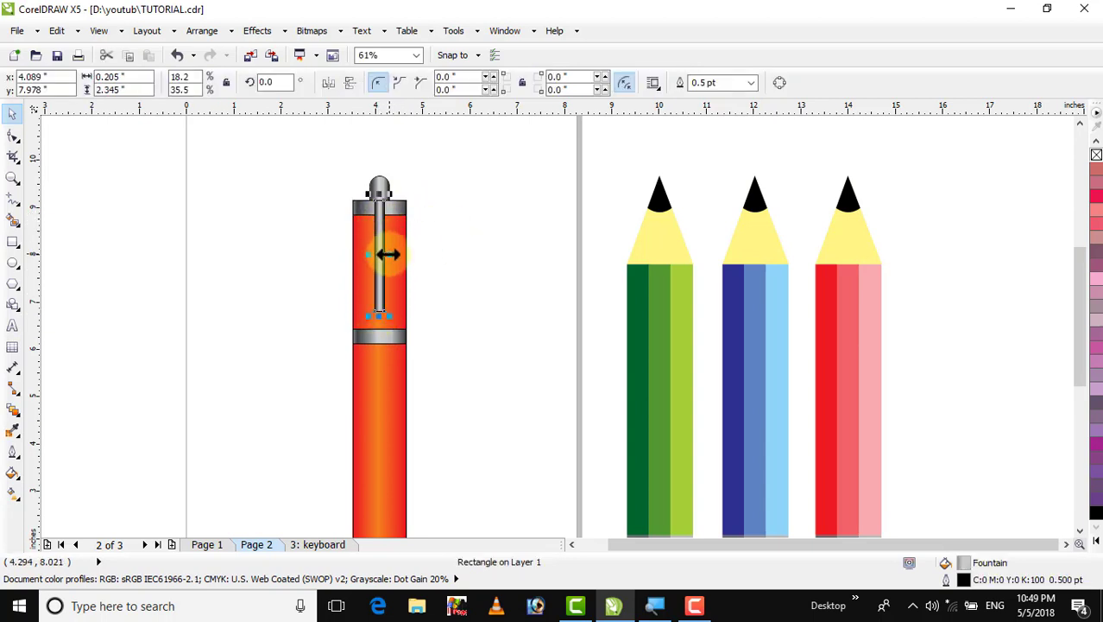
left_click_drag(387, 254, 393, 254)
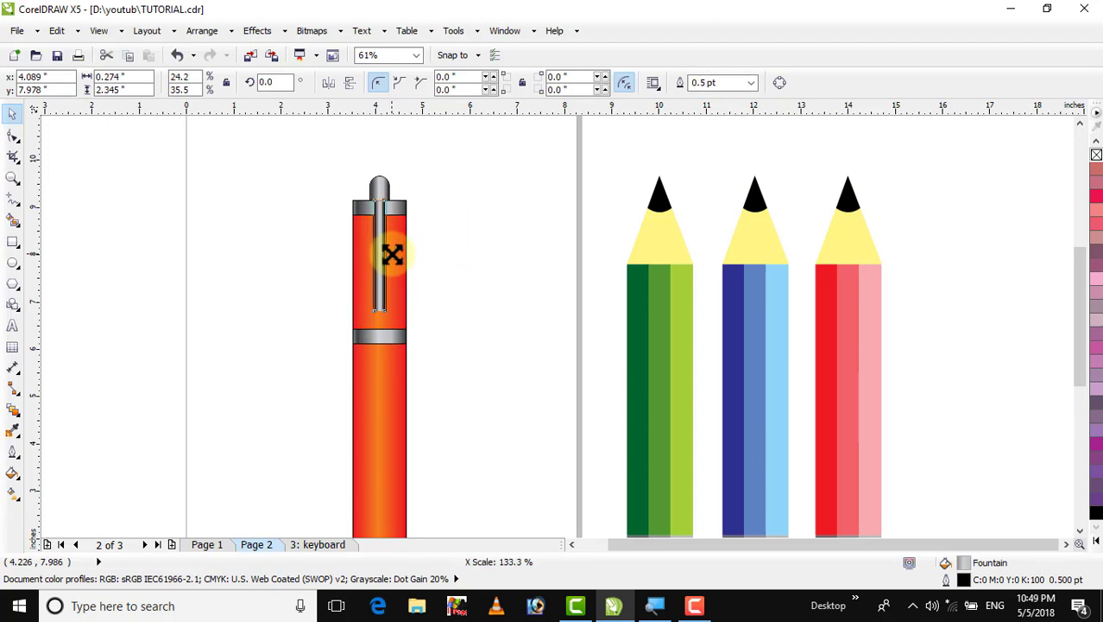
left_click(474, 256)
Make a short copy of the orange body, about 1.28 inches tall, at its bottom end
key("F4")
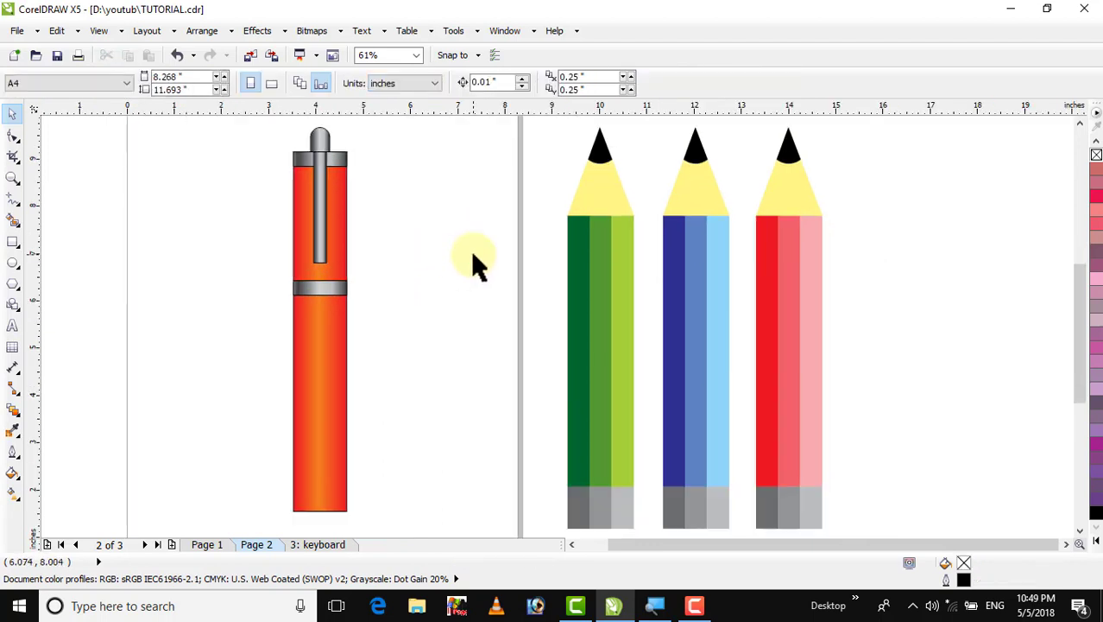
left_click(324, 373)
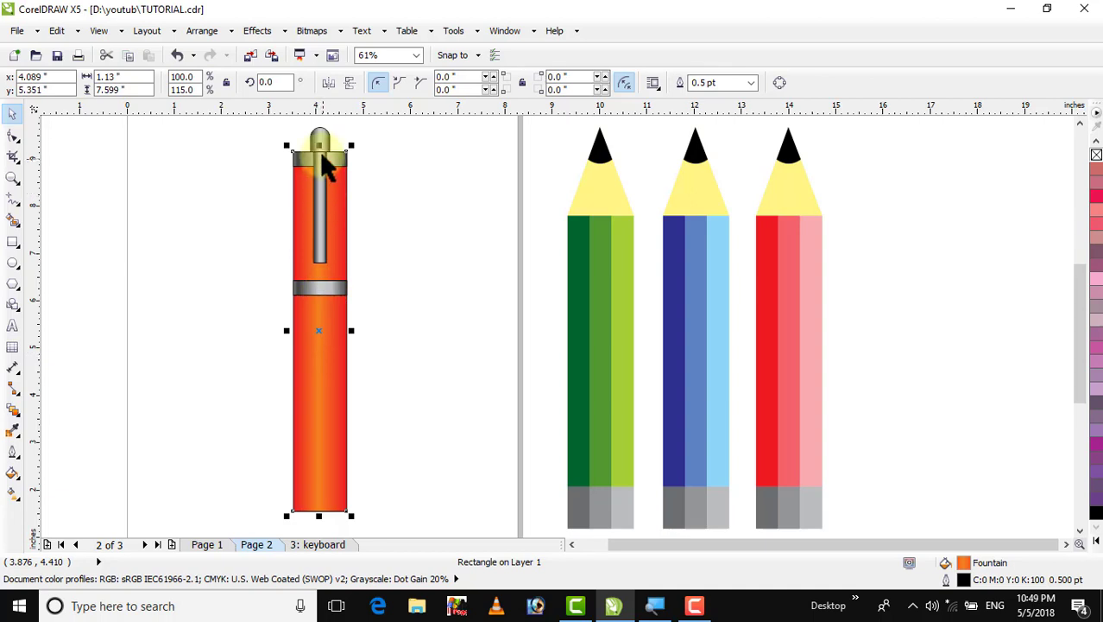
left_click_drag(320, 144, 303, 498)
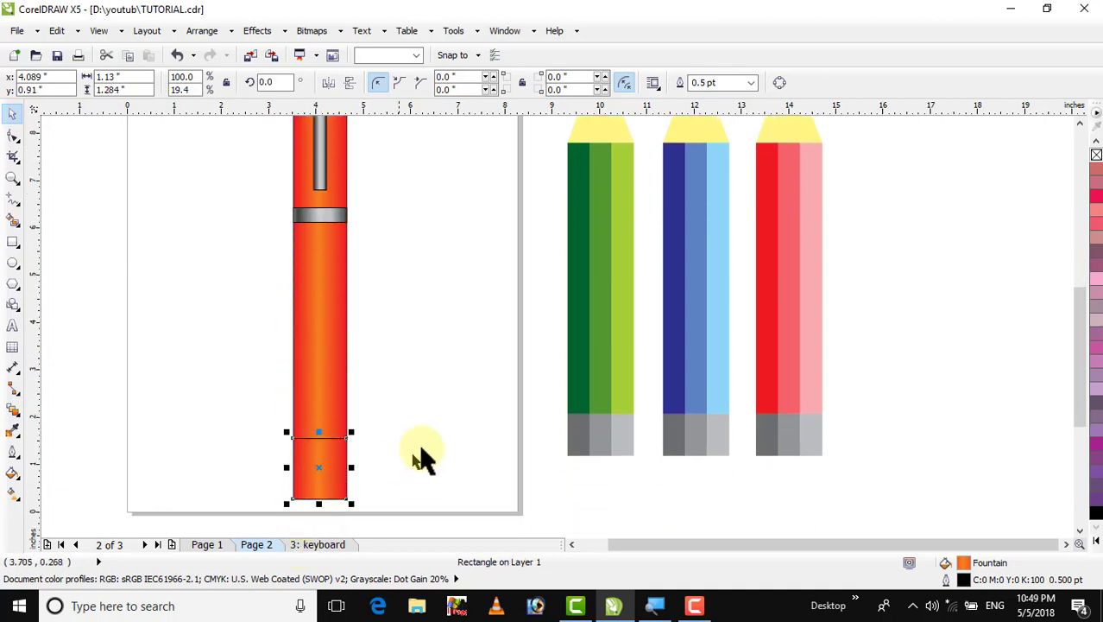
left_click(358, 473)
left_click(324, 471)
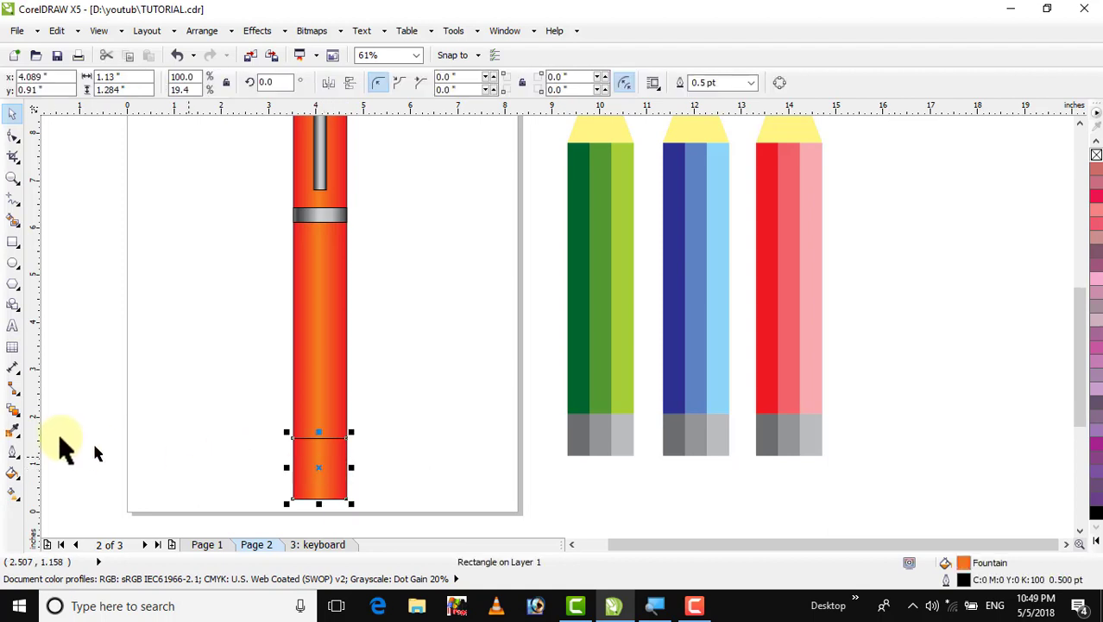
Apply a single-arc Envelope to the bottom section and pull its lower corners inward to taper a tip
left_click(13, 413)
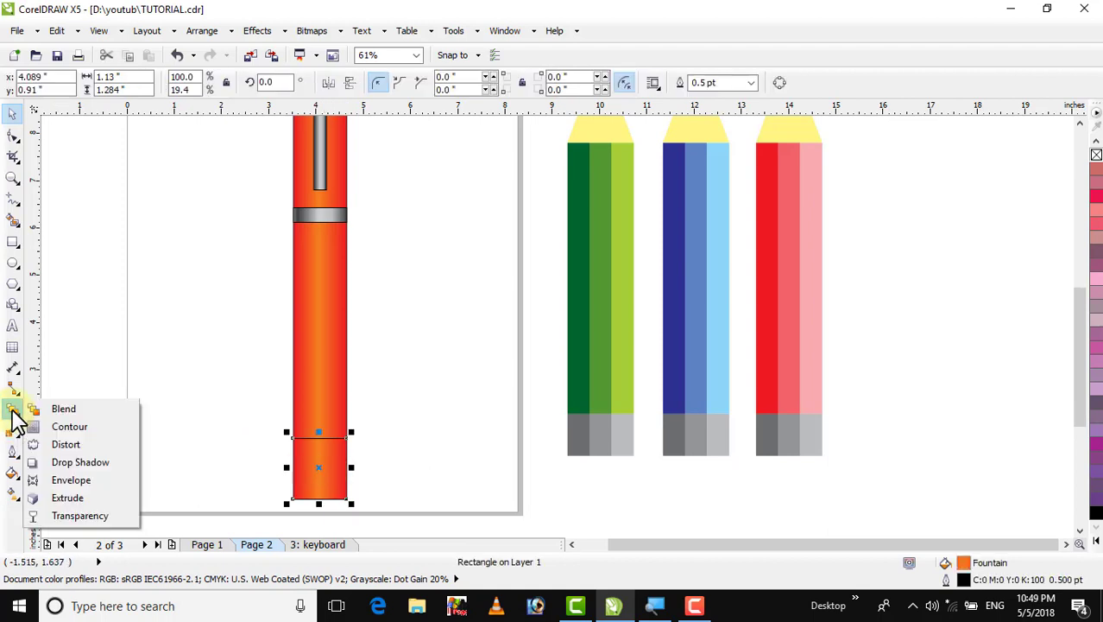
left_click(82, 480)
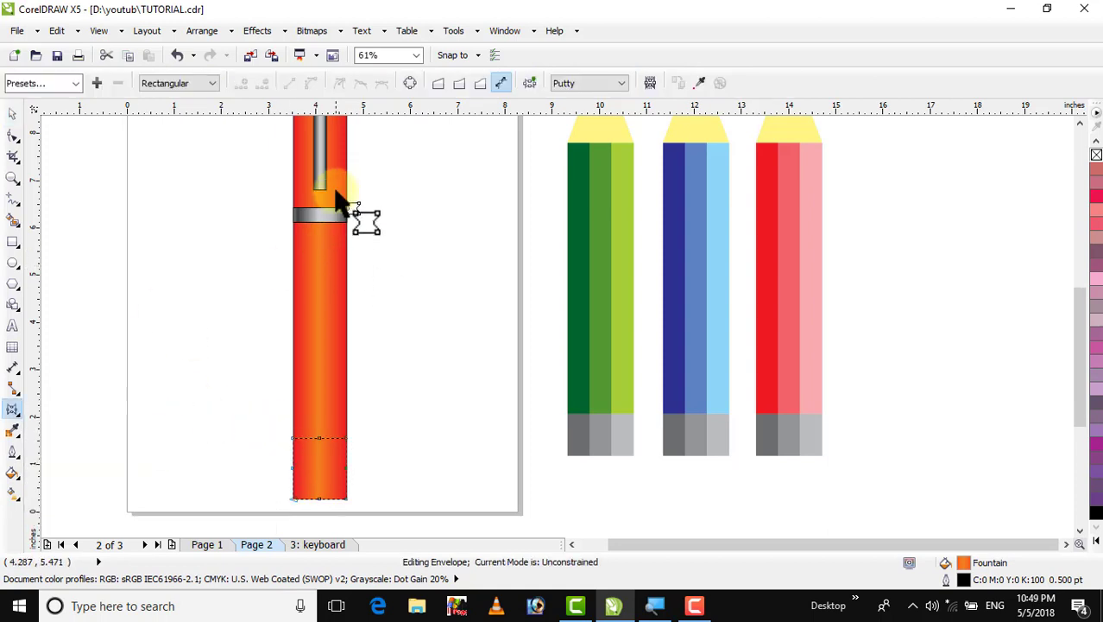
left_click(460, 83)
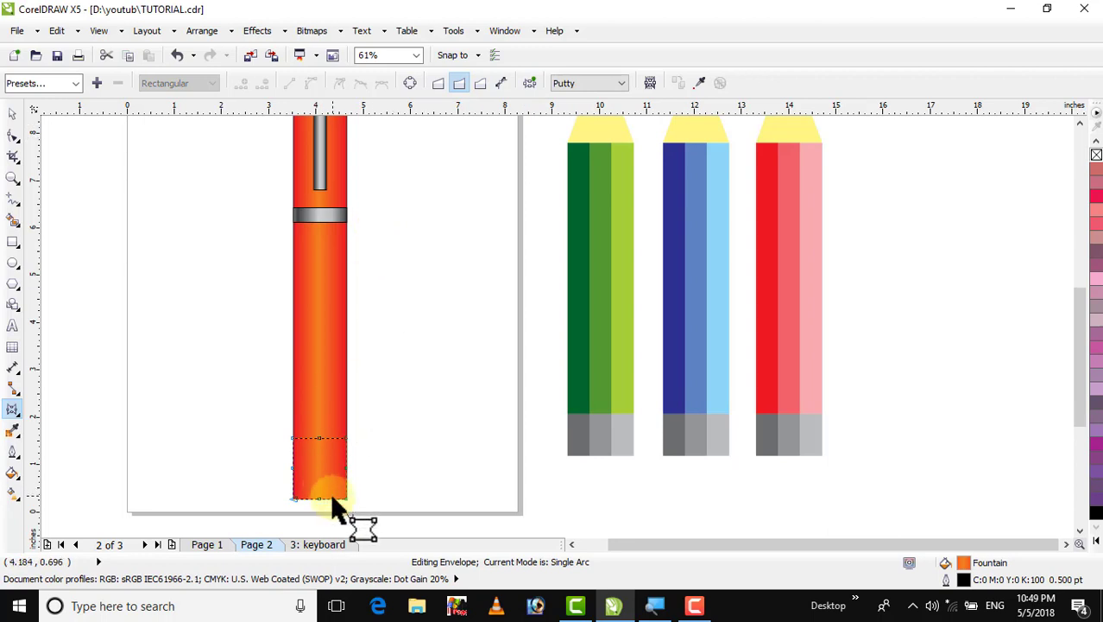
left_click_drag(348, 501, 332, 501)
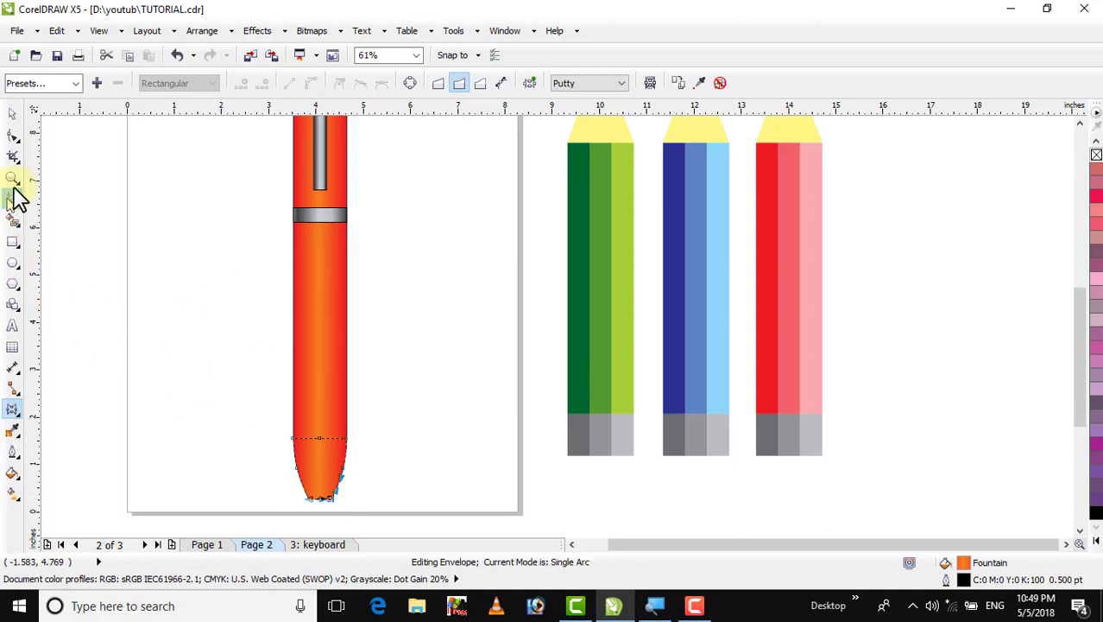
left_click(13, 115)
left_click(137, 257)
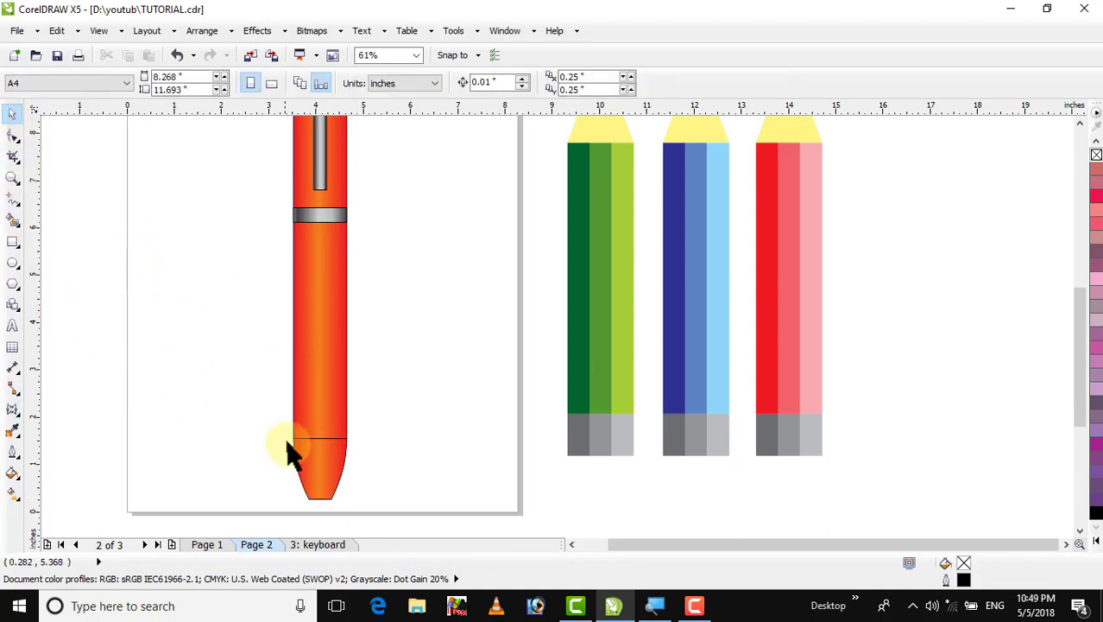
Refill the tip with a custom fountain fill of yellow, orange, yellow-orange and light yellow nodes
left_click(324, 483)
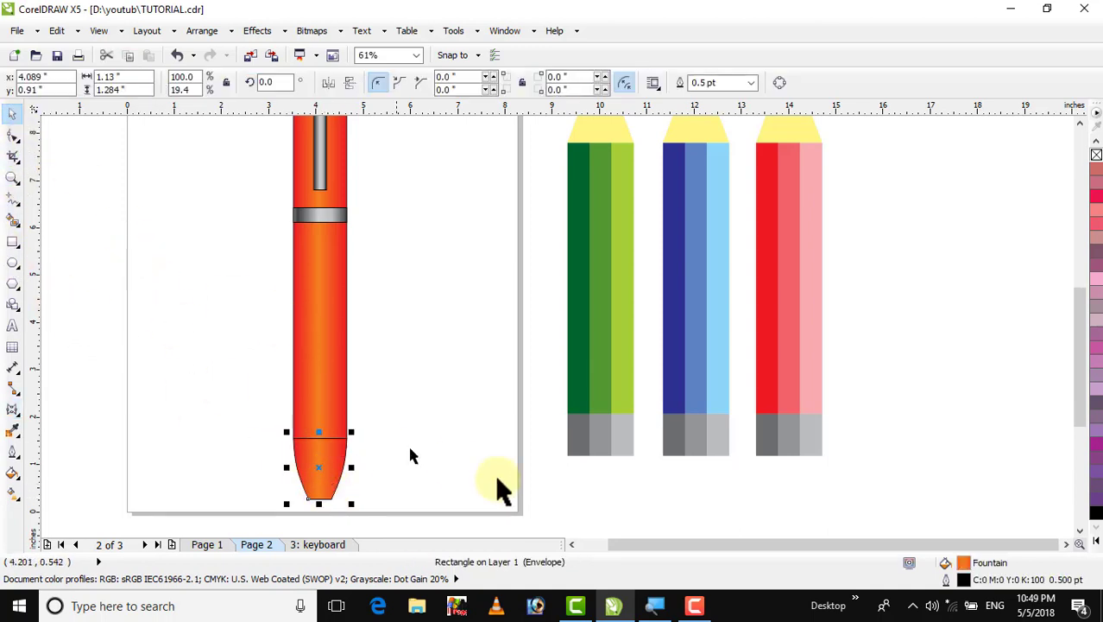
double_click(965, 564)
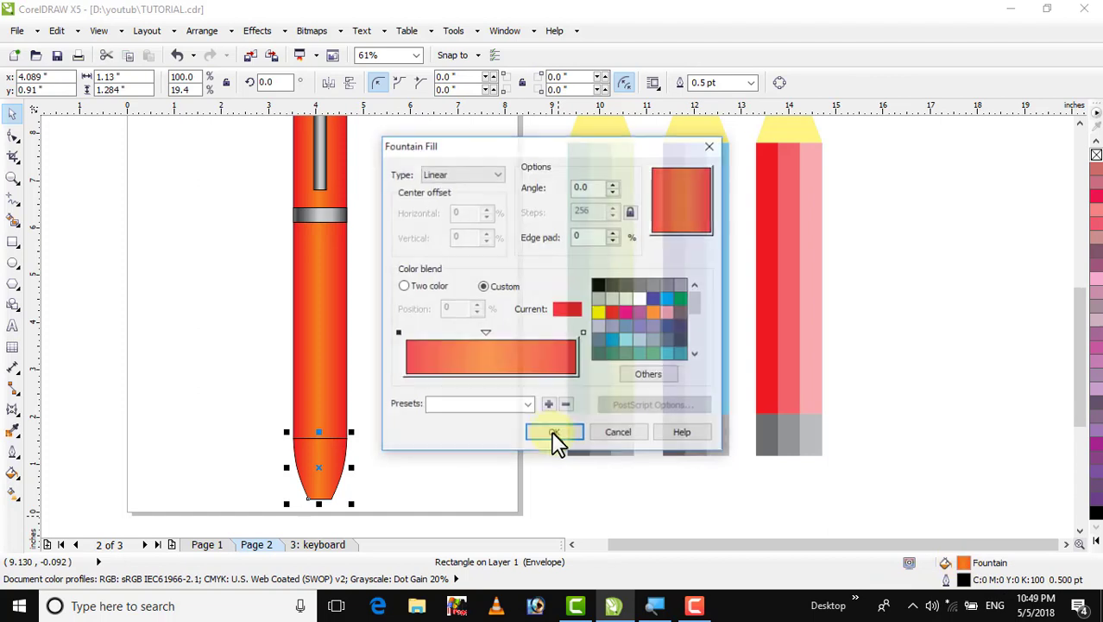
left_click(397, 333)
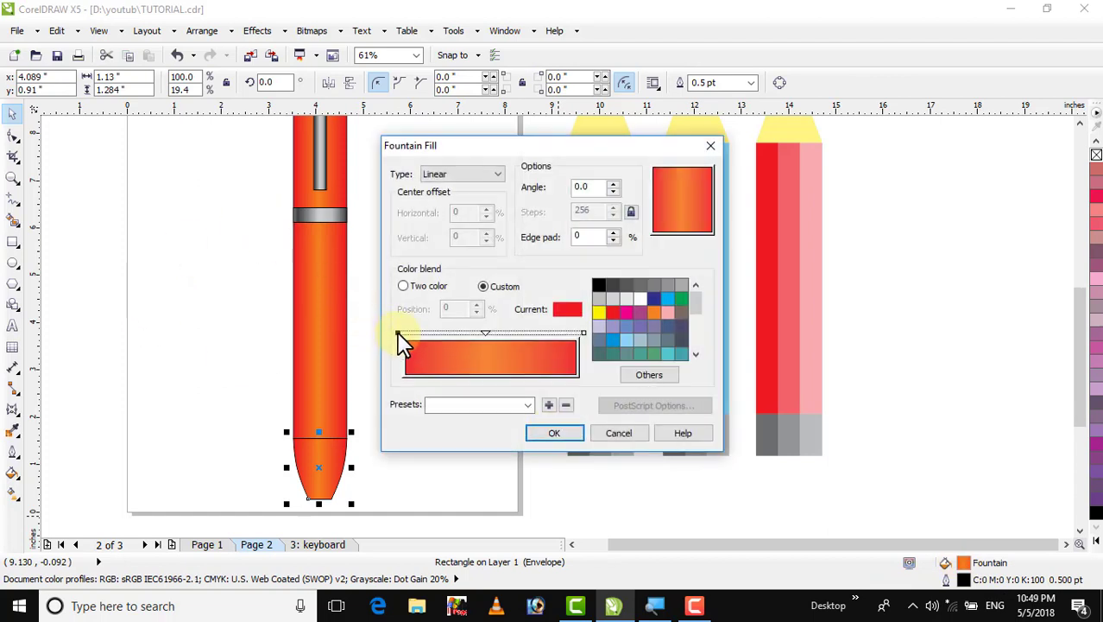
left_click(600, 313)
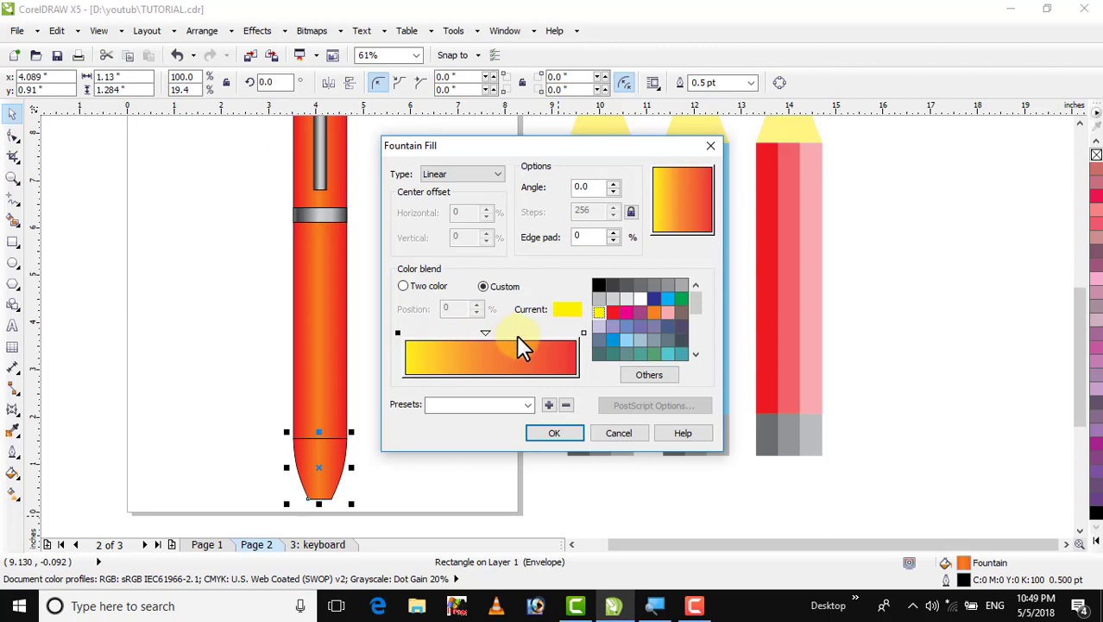
double_click(519, 334)
left_click_drag(696, 302, 695, 330)
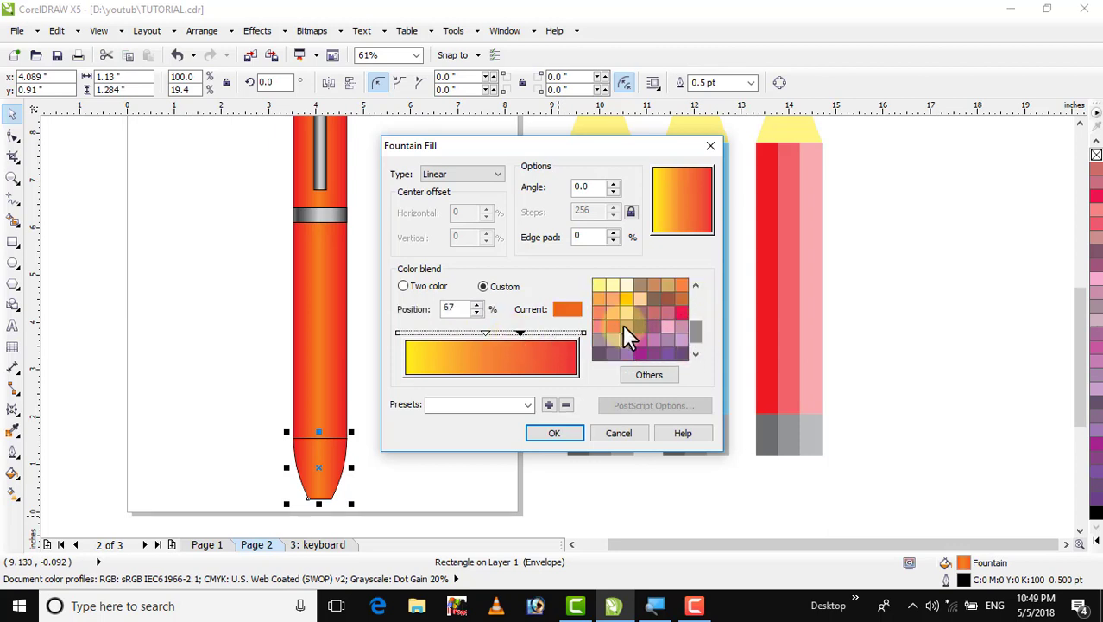
left_click(680, 285)
double_click(553, 334)
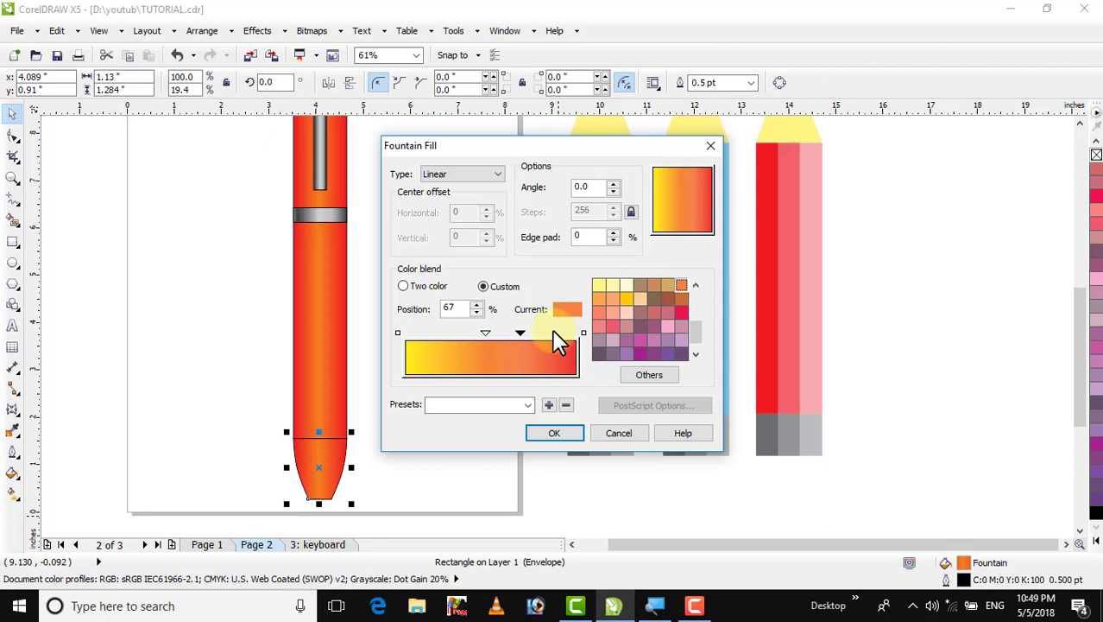
left_click(625, 298)
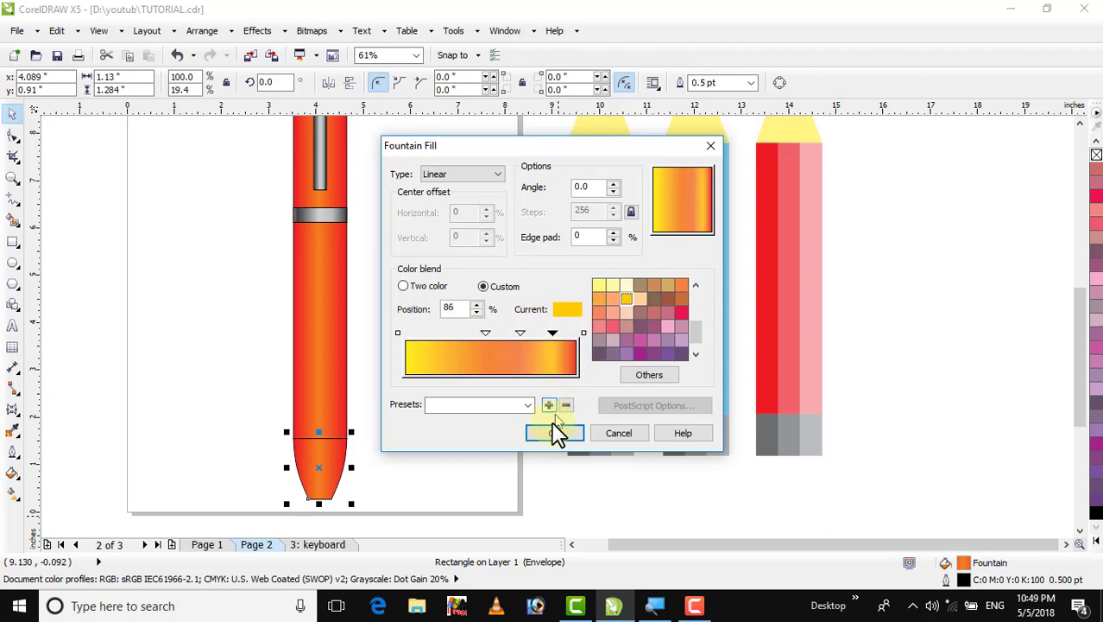
left_click(585, 333)
left_click(600, 285)
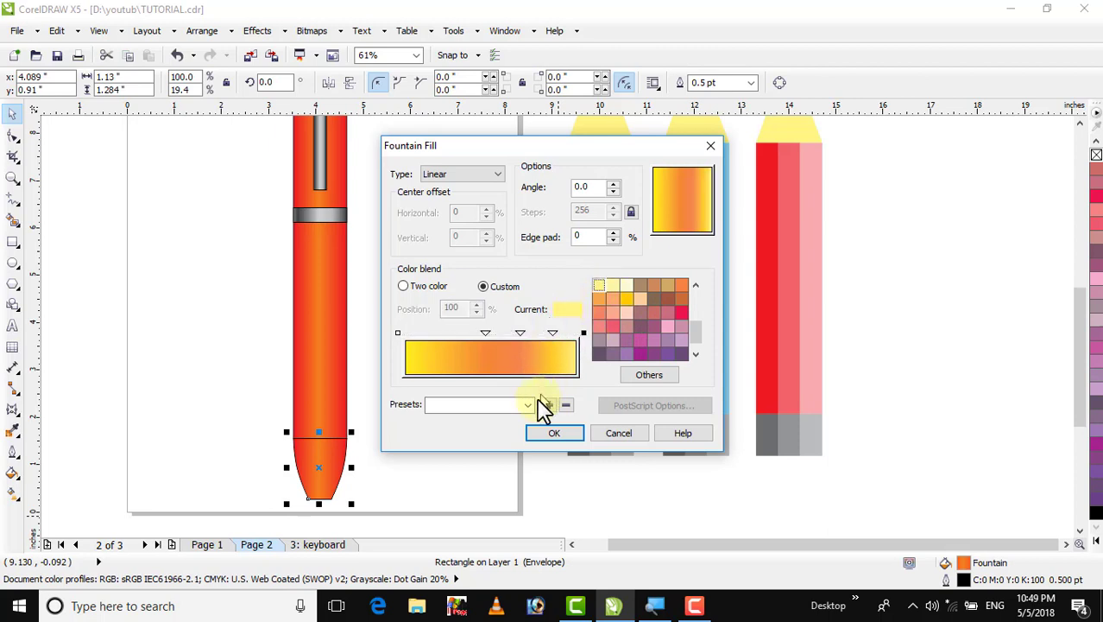
left_click(546, 434)
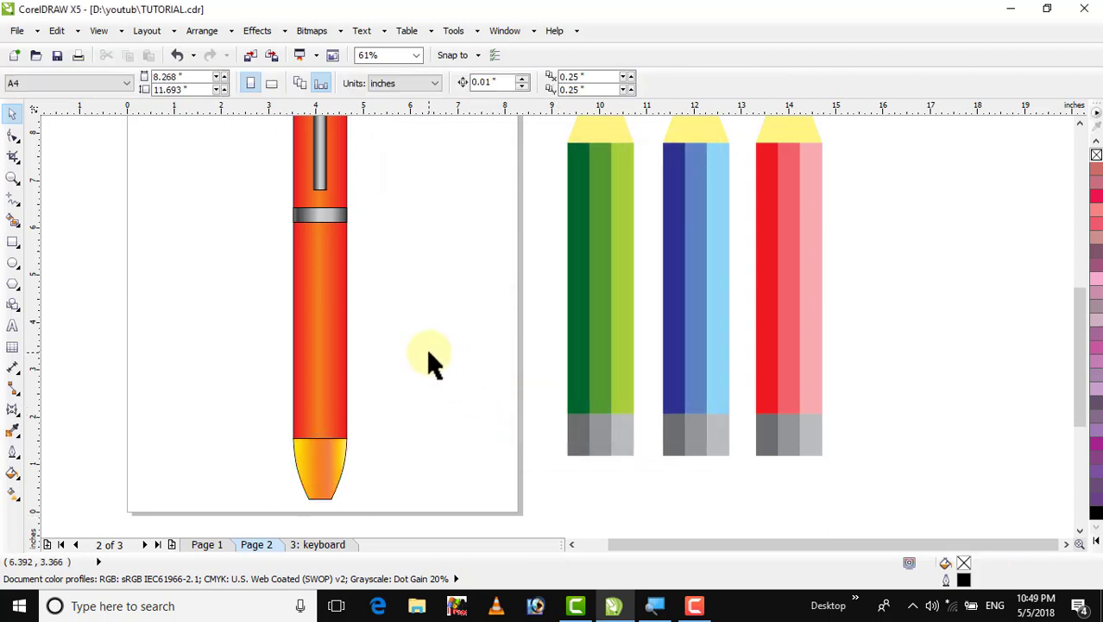
Remove the outline from the tip
left_click(339, 456)
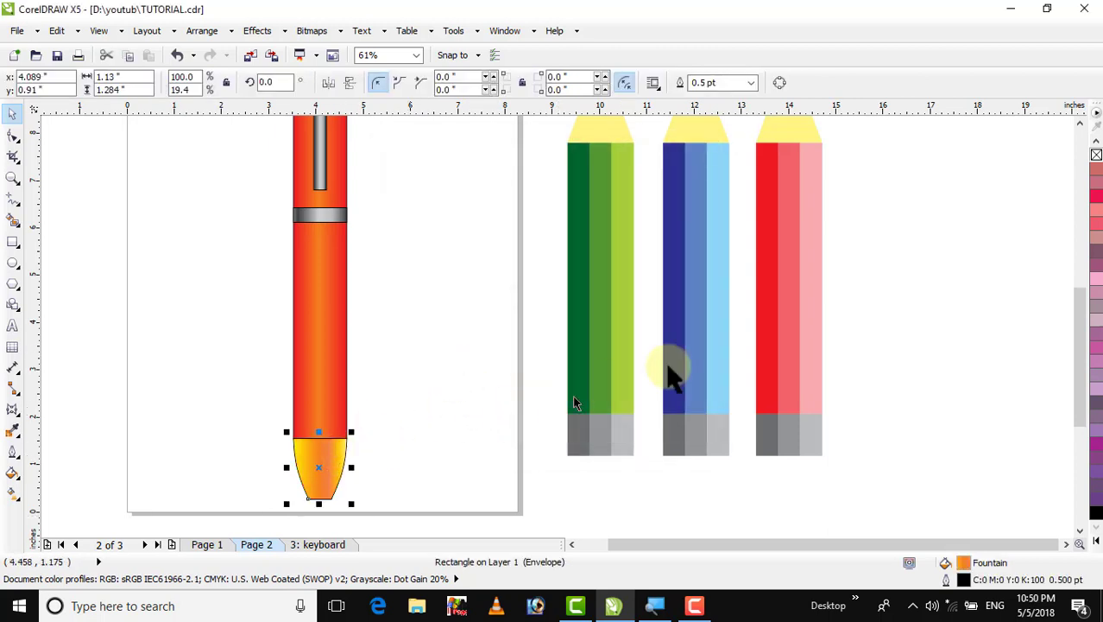
right_click(1096, 156)
Drag a copy of a thin grey rod, about 0.12 inches wide, down through the tip
left_click(377, 199)
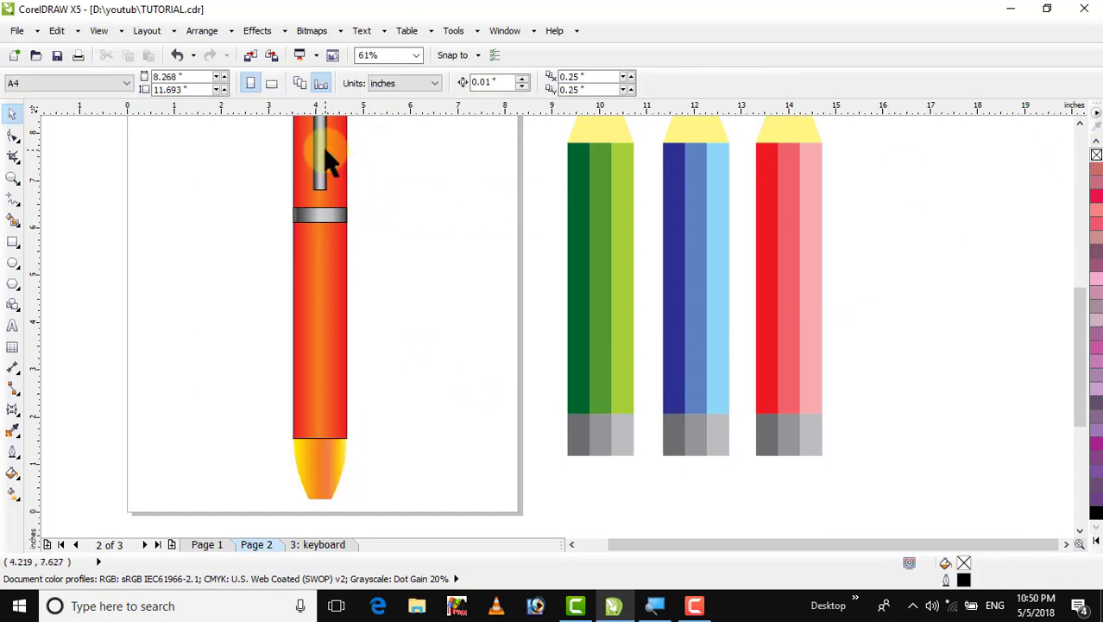
left_click_drag(324, 147, 330, 495)
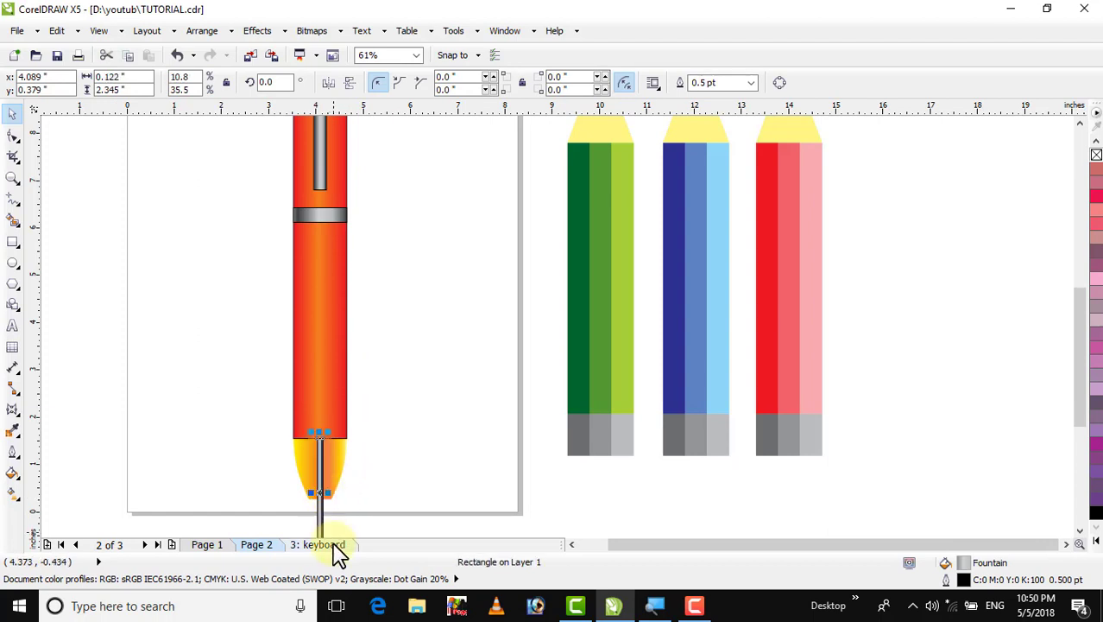
Shorten the rod to about 1.69 inches and send it one layer back behind the tip
double_click(1080, 531)
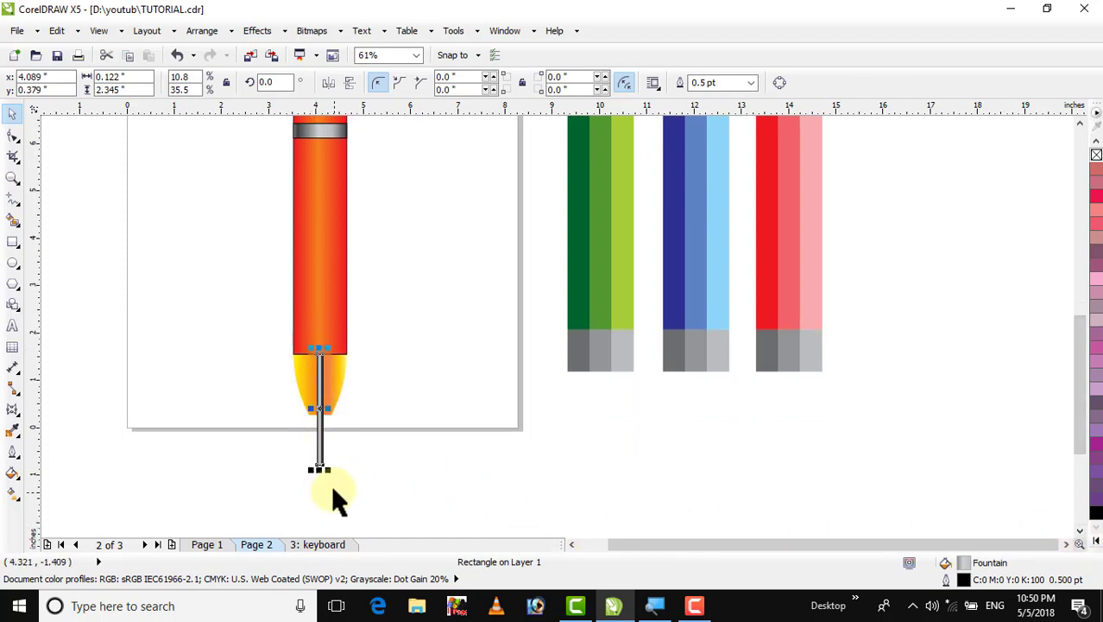
left_click_drag(320, 469, 319, 439)
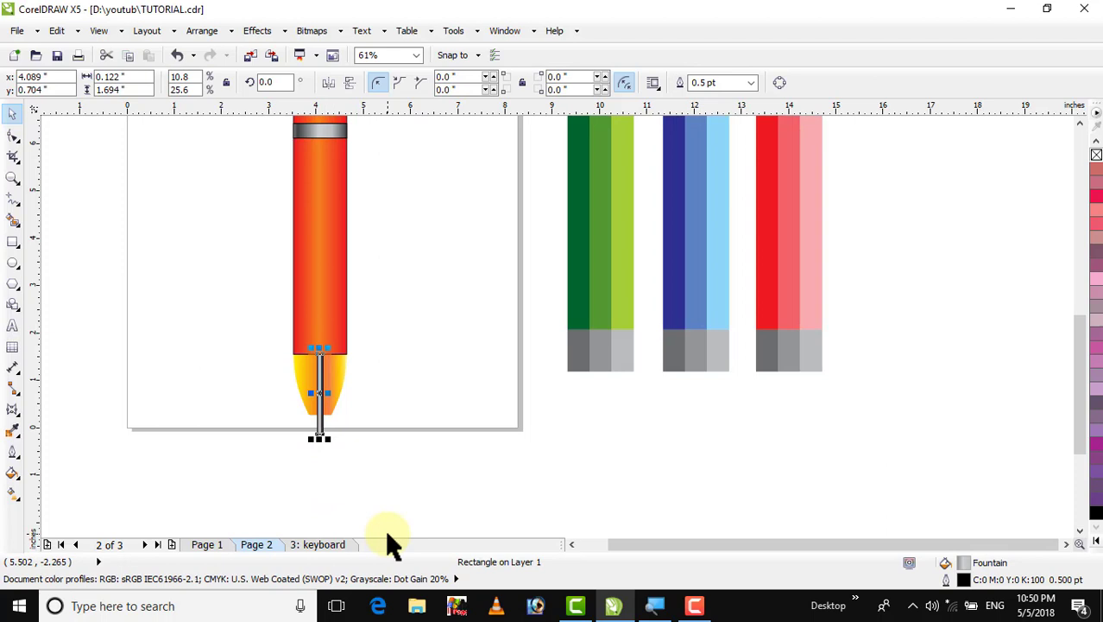
key("ctrl+Page_Down")
left_click(407, 277)
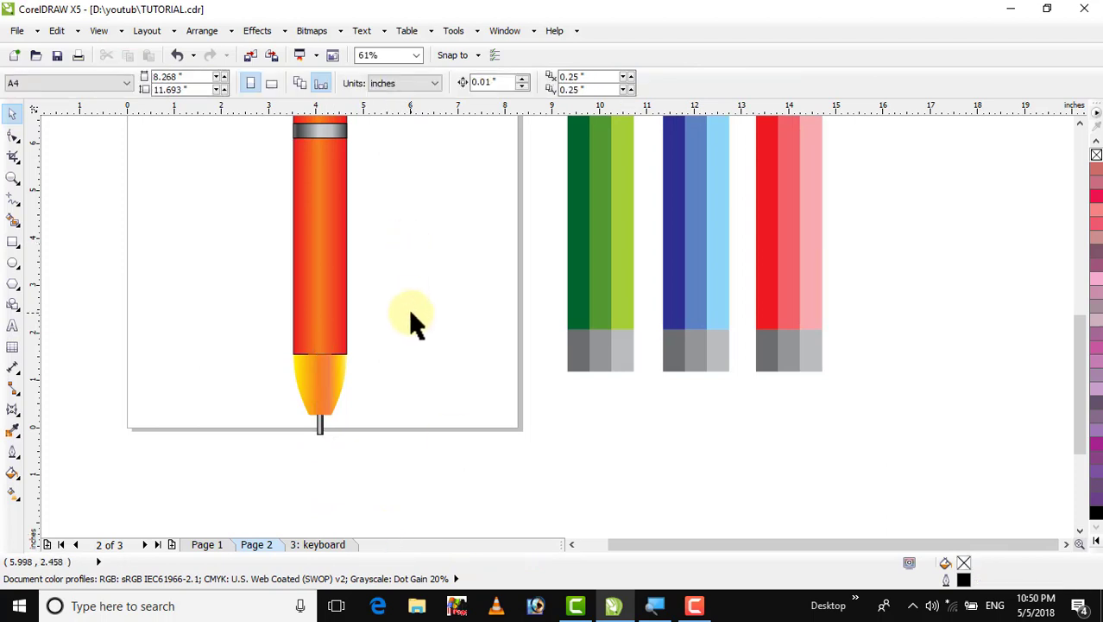
Round the corners of the thin grey rod below the tip to about 0.061 inches
key("F4")
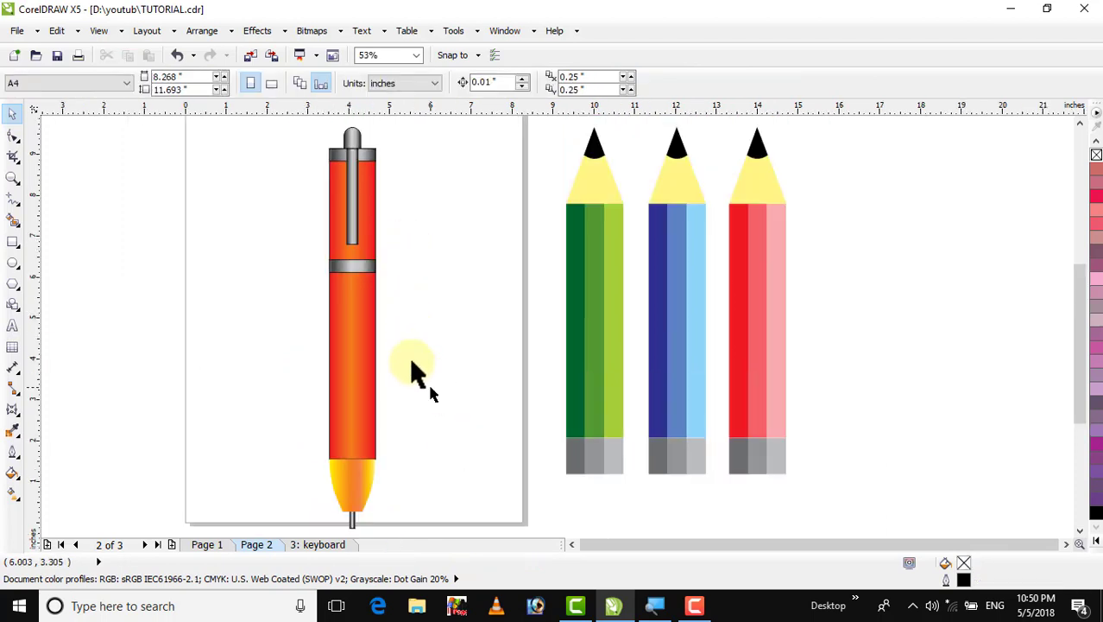
left_click(351, 521)
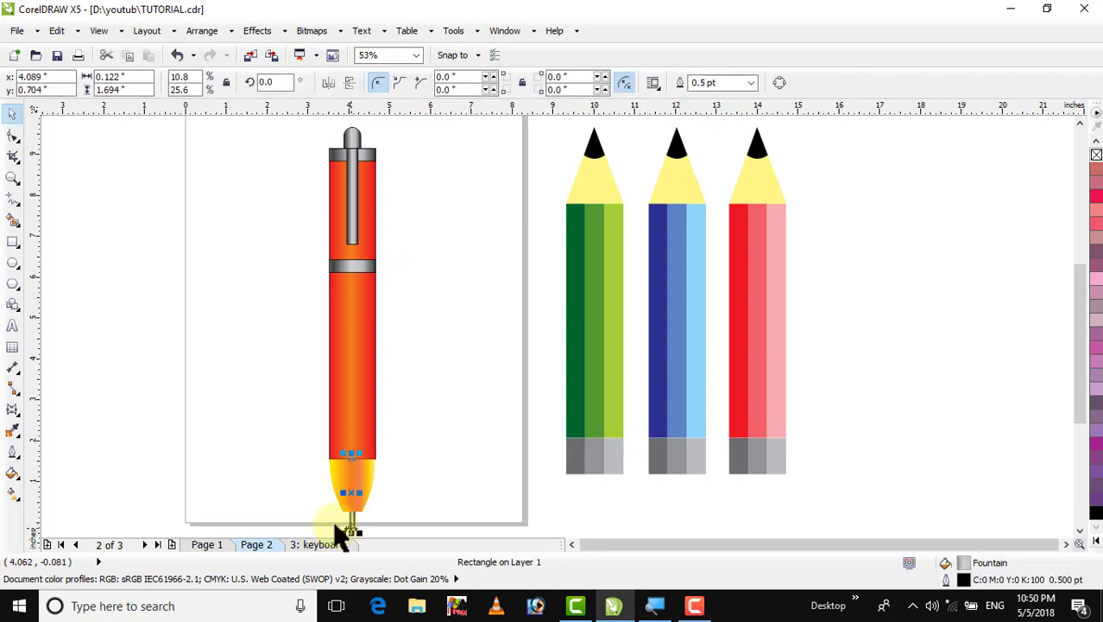
left_click(12, 137)
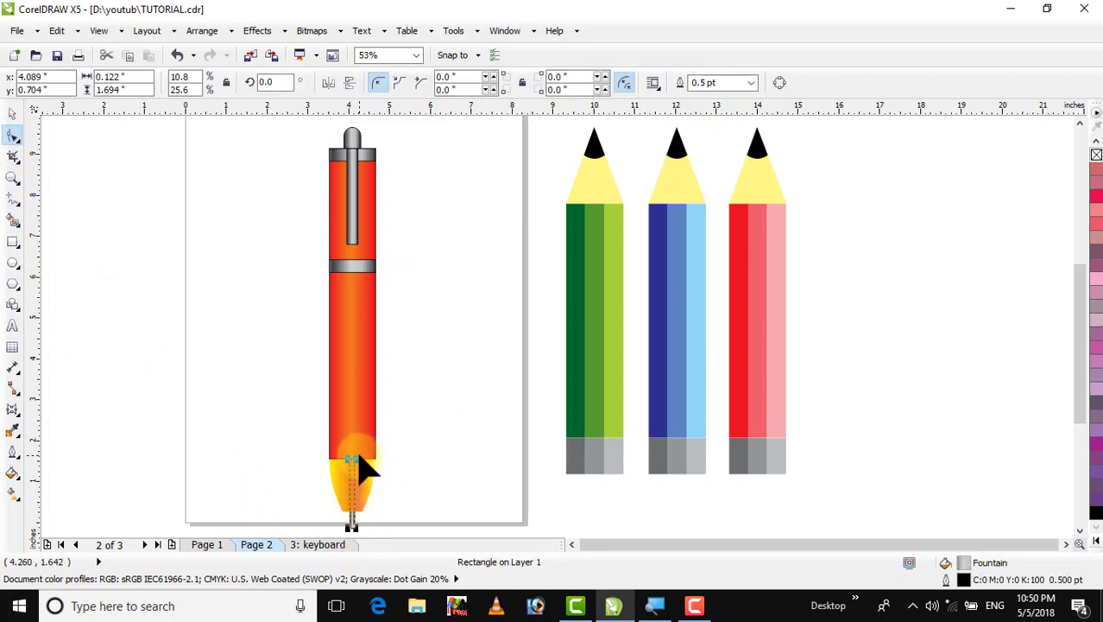
left_click_drag(356, 455, 349, 453)
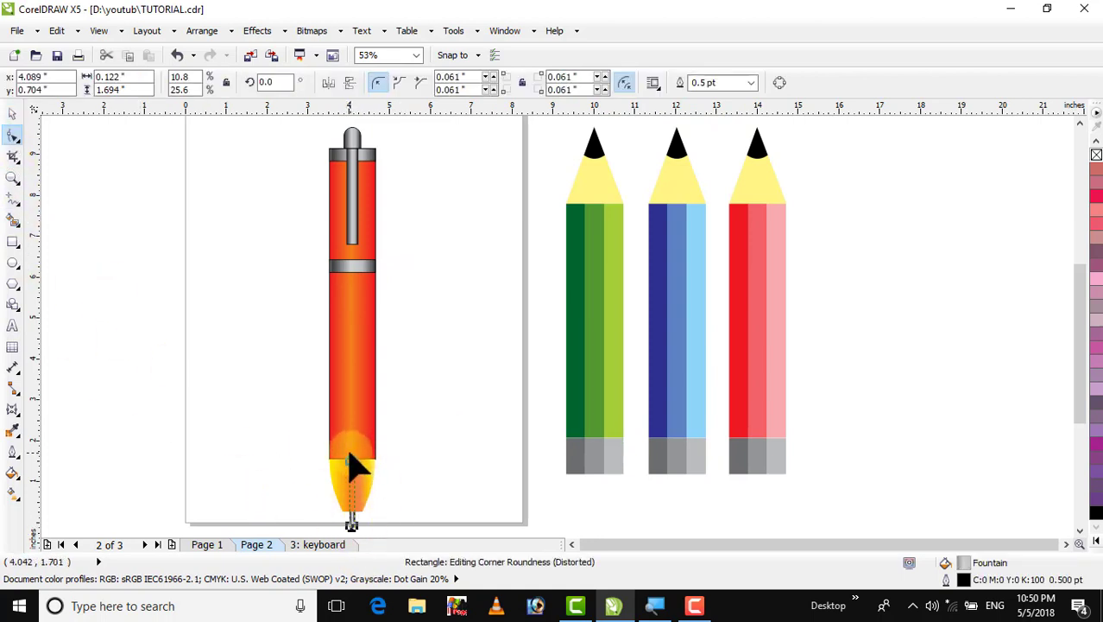
left_click(12, 114)
left_click(168, 311)
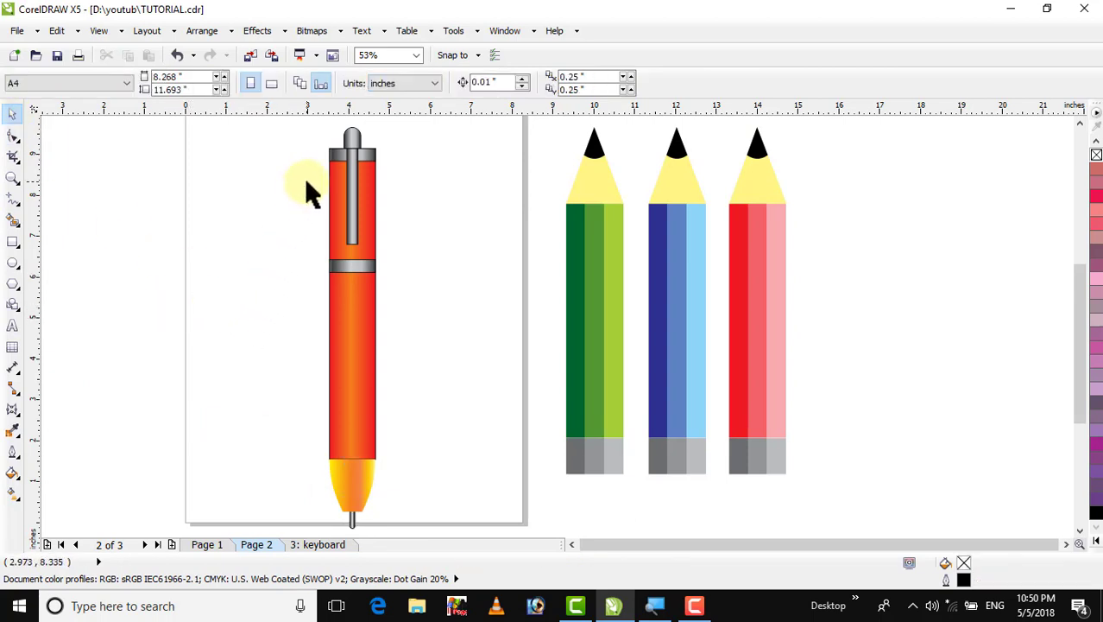
Select all parts of the pen and move it slightly right and down on the page
left_click_drag(297, 121, 447, 534)
left_click_drag(350, 376, 399, 402)
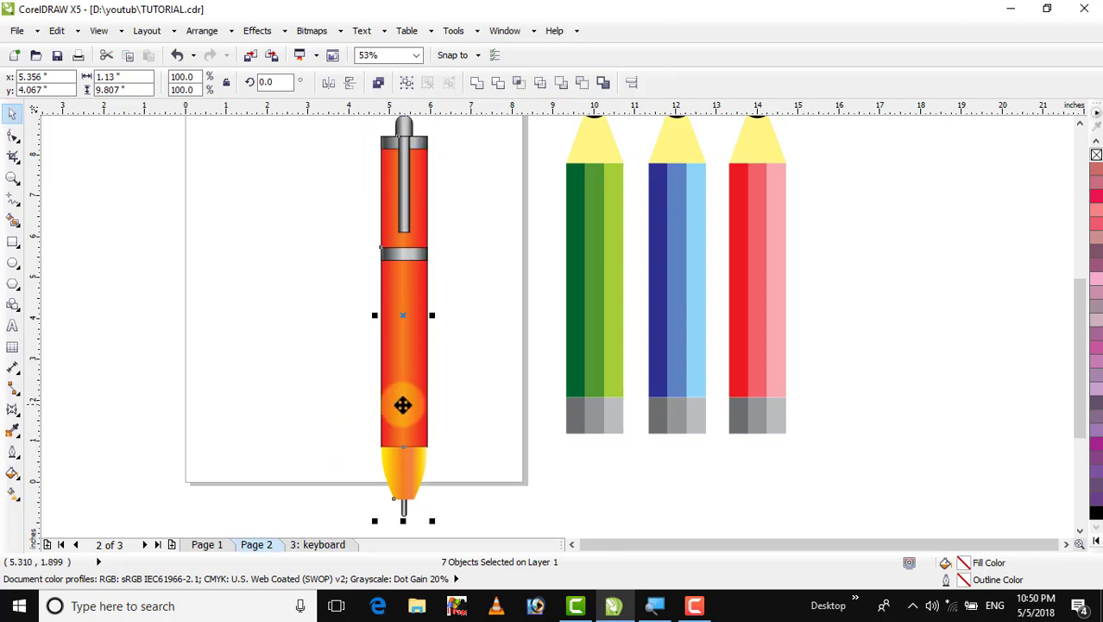
key("F4")
left_click(208, 308)
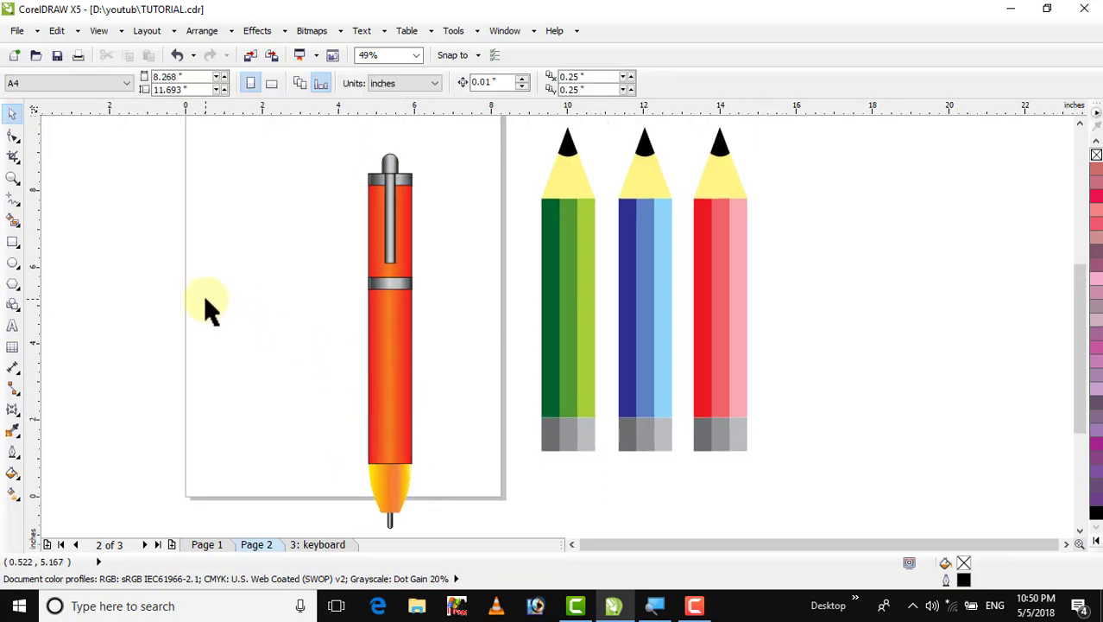
Save the document and switch to Page 1
key("ctrl+s")
left_click(209, 546)
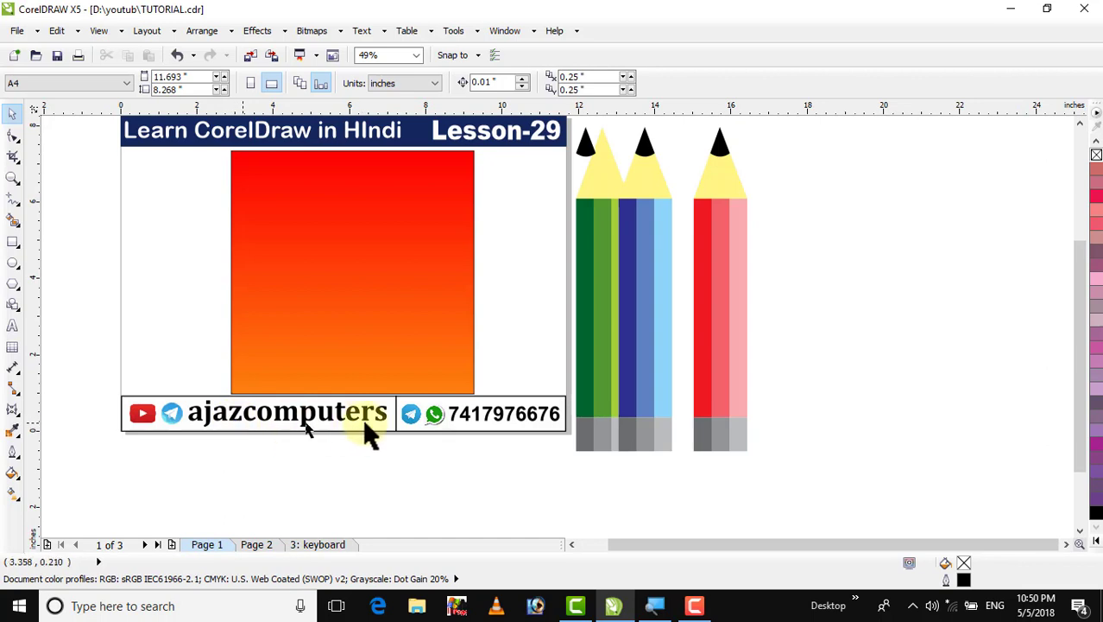